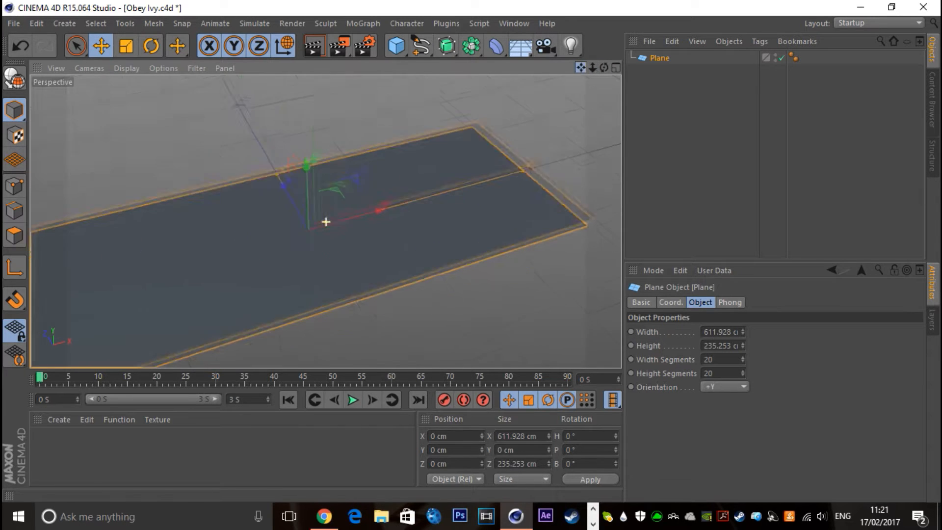
Set the saved image depth to 16 Bit/Channel in the render settings
{"action": "left_click", "coordinate": [364, 45]}
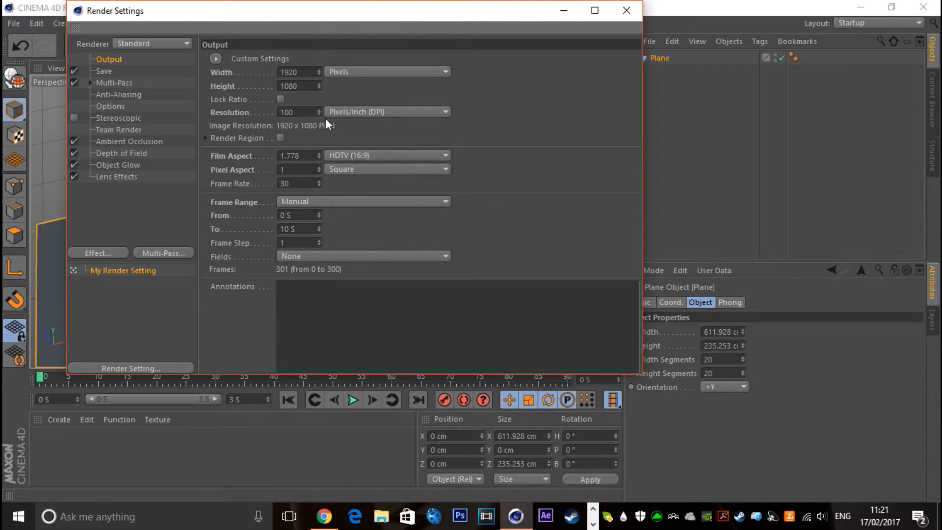
{"action": "left_click", "coordinate": [292, 112]}
{"action": "left_click", "coordinate": [528, 134]}
{"action": "left_click", "coordinate": [104, 71]}
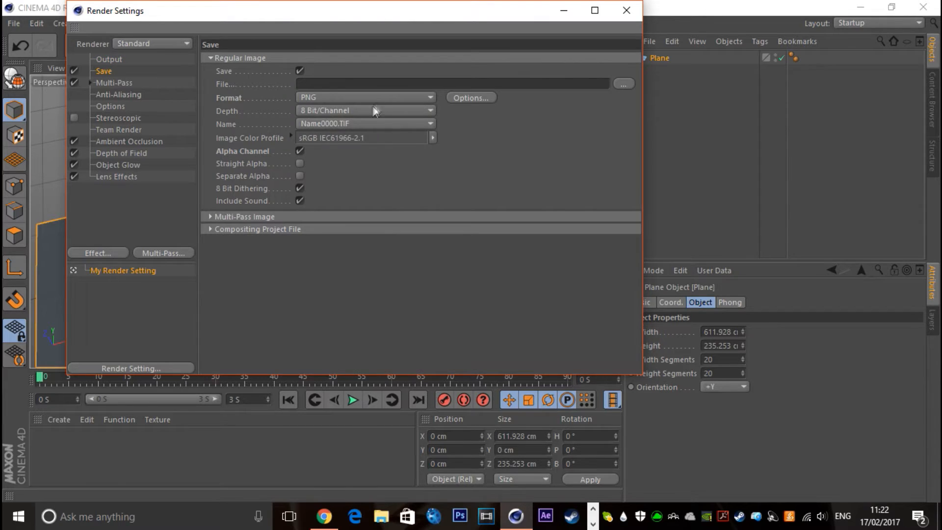
{"action": "left_click", "coordinate": [324, 110]}
{"action": "left_click", "coordinate": [325, 137]}
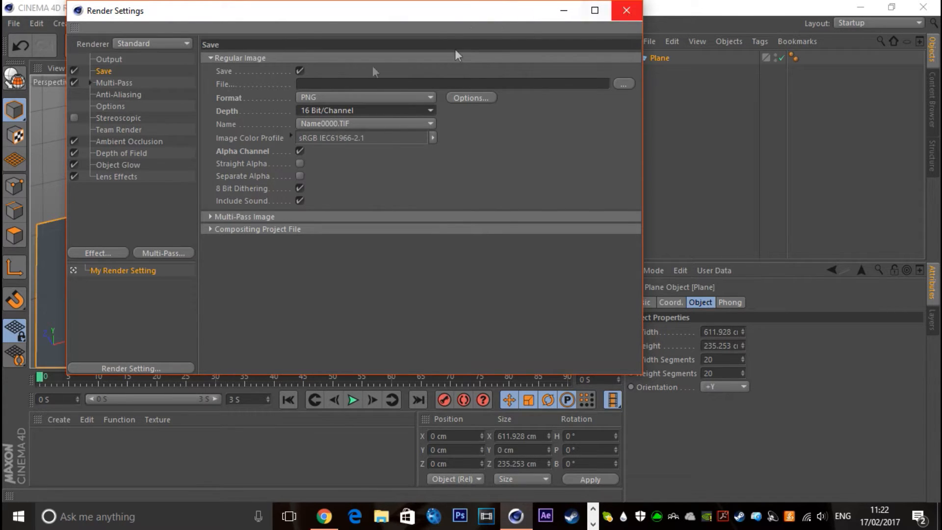
{"action": "left_click", "coordinate": [105, 95]}
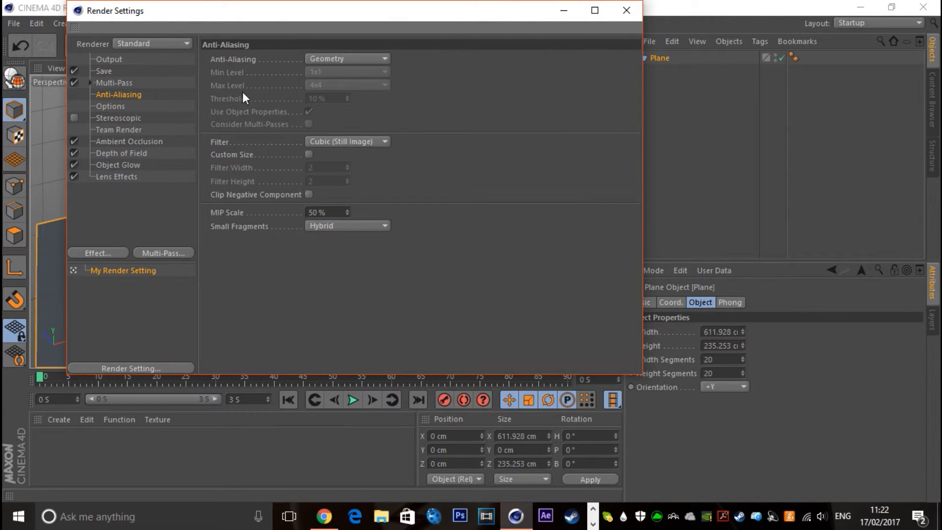
{"action": "left_click", "coordinate": [626, 10]}
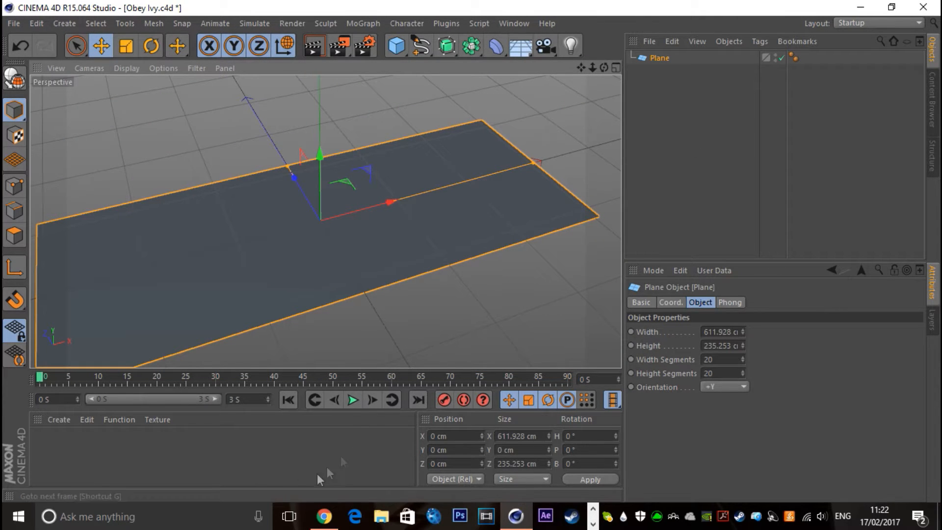
Create a new material and open its Color channel for editing
{"action": "double_click", "coordinate": [144, 441]}
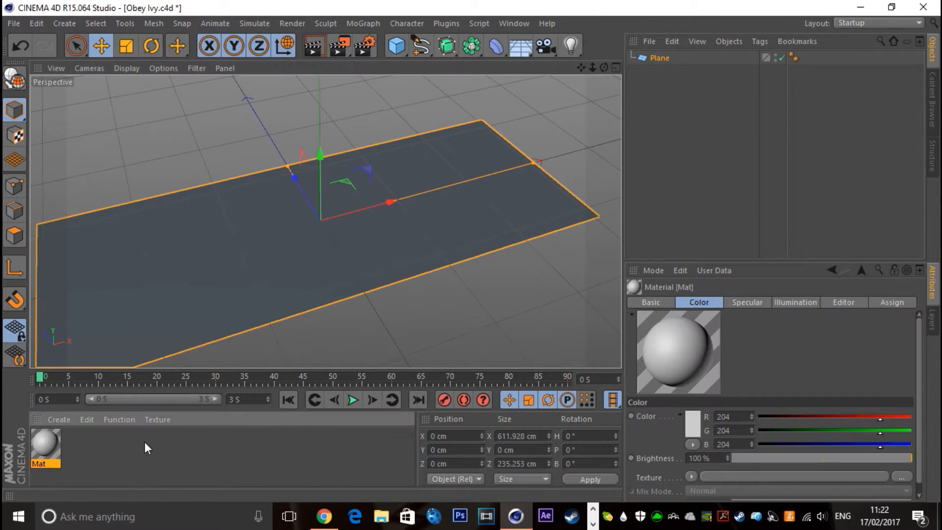
{"action": "double_click", "coordinate": [52, 446]}
{"action": "left_click", "coordinate": [231, 251]}
{"action": "left_click", "coordinate": [230, 239]}
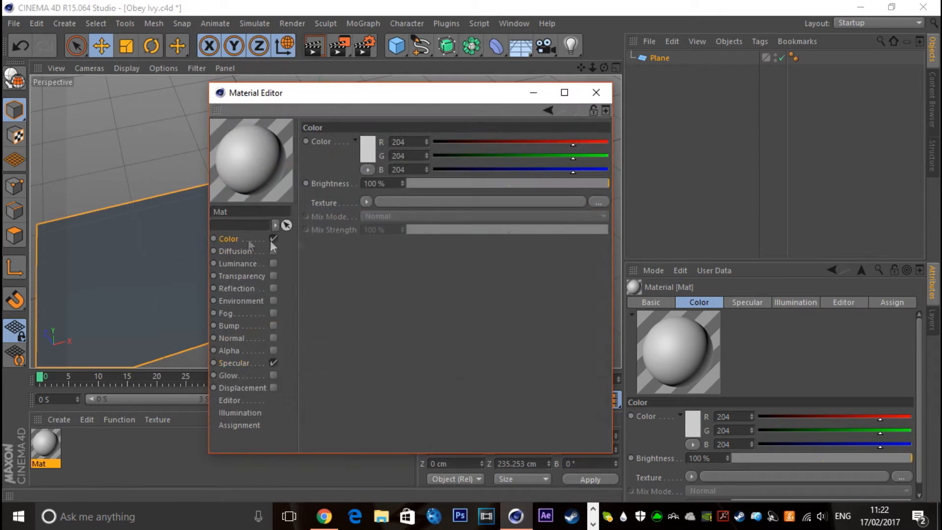
Load the dark wood image e961e86c757550786edf1b5e5034ca45.jpg from the Desktop as the material's Color texture
{"action": "left_click", "coordinate": [367, 201]}
{"action": "left_click", "coordinate": [391, 199]}
{"action": "left_click", "coordinate": [281, 249]}
{"action": "left_click", "coordinate": [275, 260]}
{"action": "scroll", "coordinate": [456, 293], "scroll_direction": "down", "scroll_amount": 5}
{"action": "scroll", "coordinate": [456, 293], "scroll_direction": "down", "scroll_amount": 10}
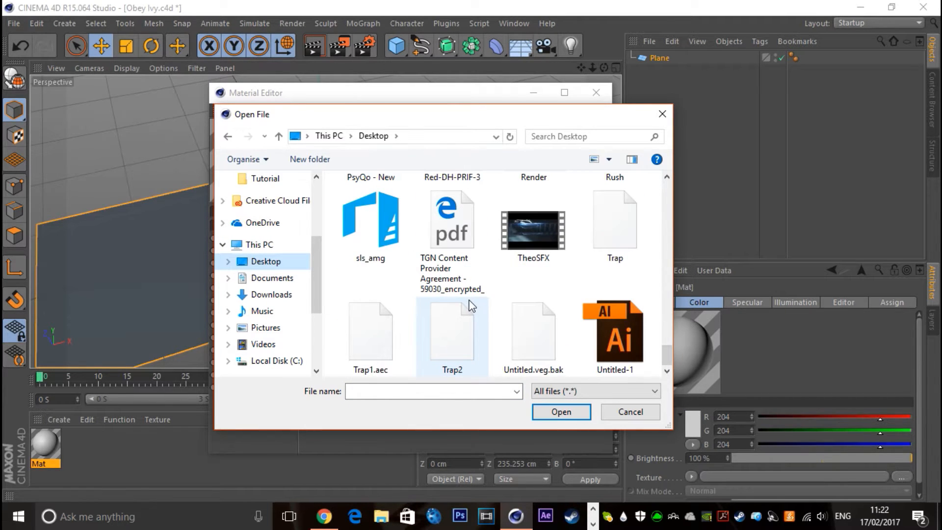
{"action": "scroll", "coordinate": [471, 305], "scroll_direction": "up", "scroll_amount": 6}
{"action": "scroll", "coordinate": [477, 304], "scroll_direction": "down", "scroll_amount": 2}
{"action": "scroll", "coordinate": [477, 304], "scroll_direction": "down", "scroll_amount": 4}
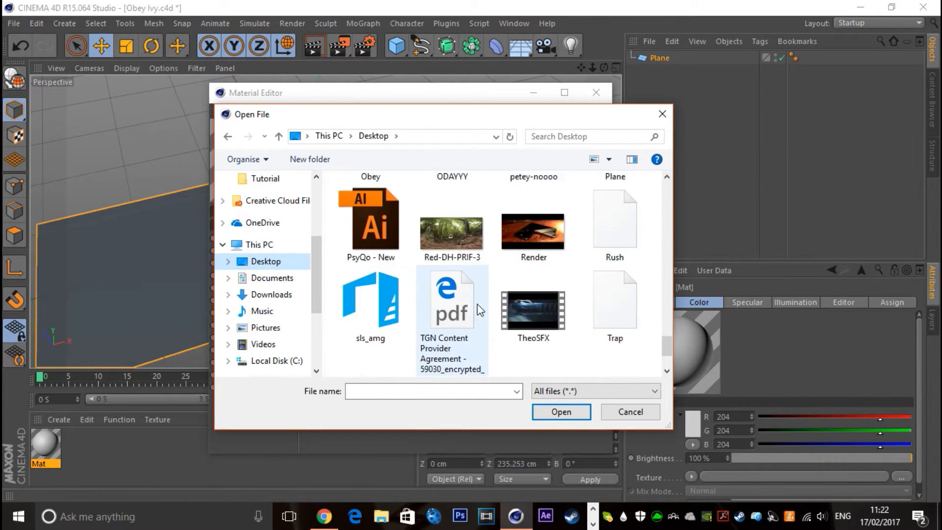
{"action": "scroll", "coordinate": [476, 304], "scroll_direction": "up", "scroll_amount": 7}
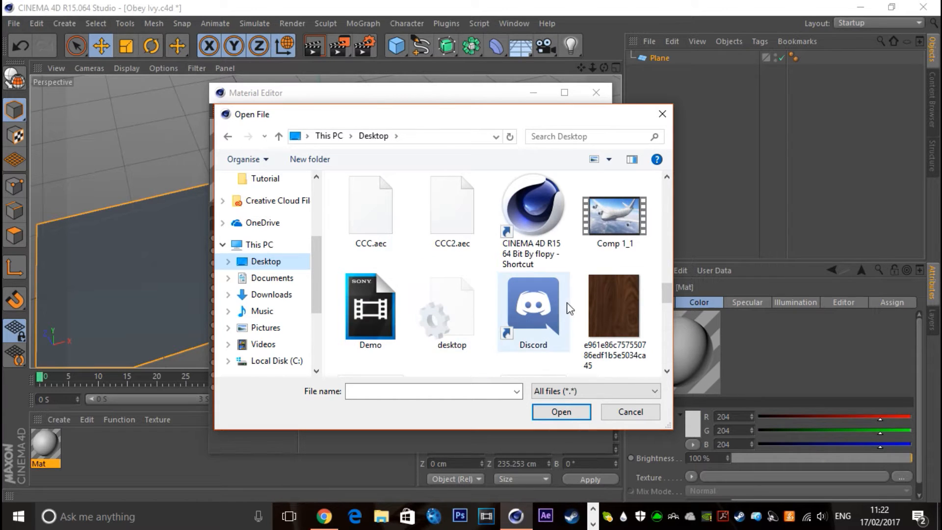
{"action": "left_click", "coordinate": [619, 307]}
{"action": "left_click", "coordinate": [561, 412]}
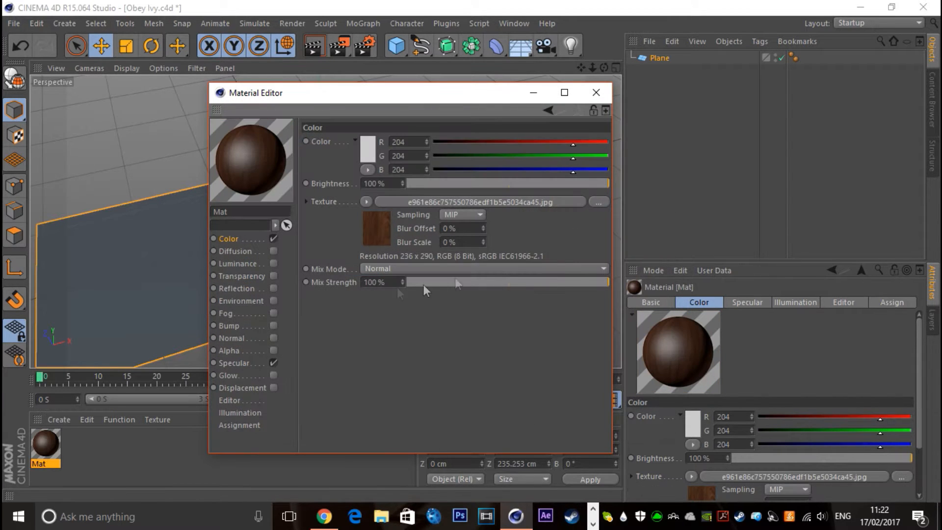
Change the material's preview shape to Double Torus (Soft Shadow)
{"action": "right_click", "coordinate": [235, 169]}
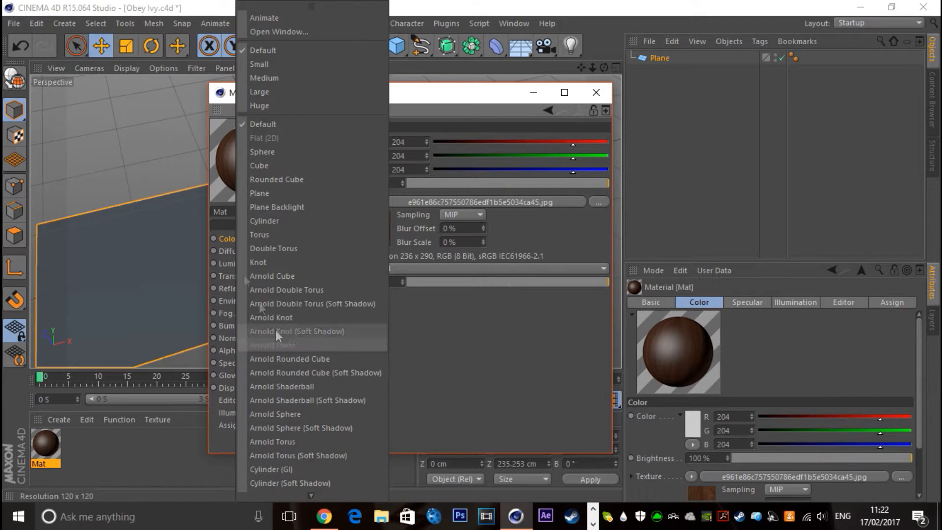
{"action": "mouse_move", "coordinate": [336, 497]}
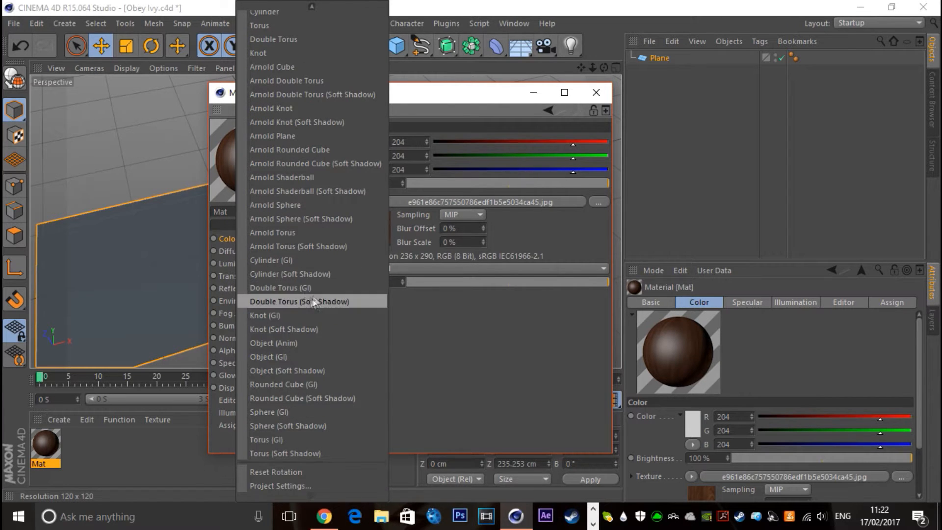
{"action": "left_click", "coordinate": [290, 302]}
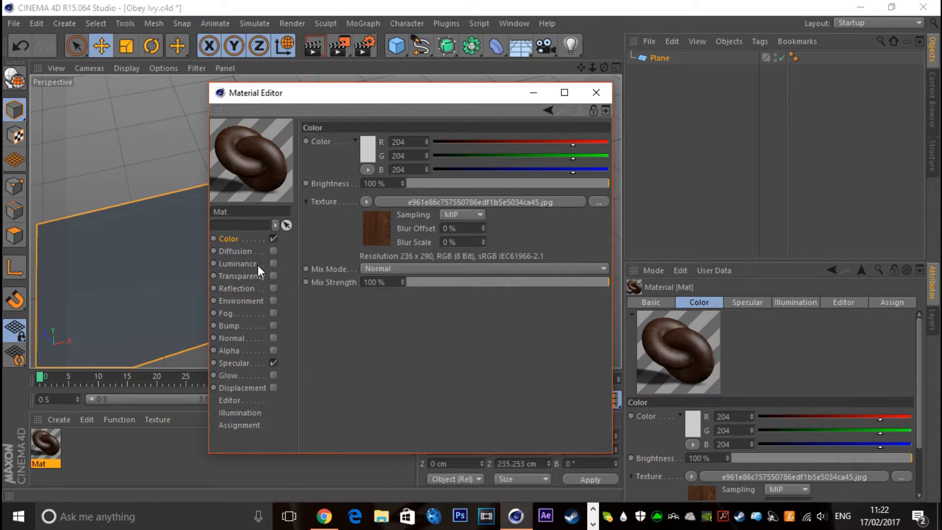
Set the material's base colour to brown (RGB 104, 66, 61) and the texture's mix strength to 90%
{"action": "left_click", "coordinate": [369, 140]}
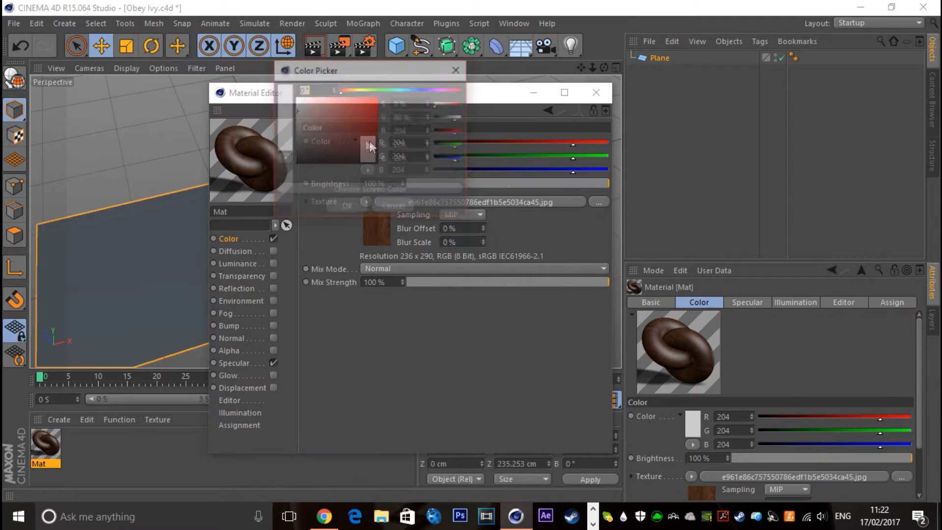
{"action": "left_click_drag", "start_coordinate": [349, 92], "coordinate": [343, 92]}
{"action": "mouse_move", "coordinate": [337, 132]}
{"action": "left_mouse_down"}
{"action": "mouse_move", "coordinate": [337, 146]}
{"action": "mouse_move", "coordinate": [330, 137]}
{"action": "left_mouse_up"}
{"action": "left_click", "coordinate": [345, 207]}
{"action": "left_click", "coordinate": [577, 283]}
{"action": "left_click_drag", "start_coordinate": [587, 286], "coordinate": [590, 284]}
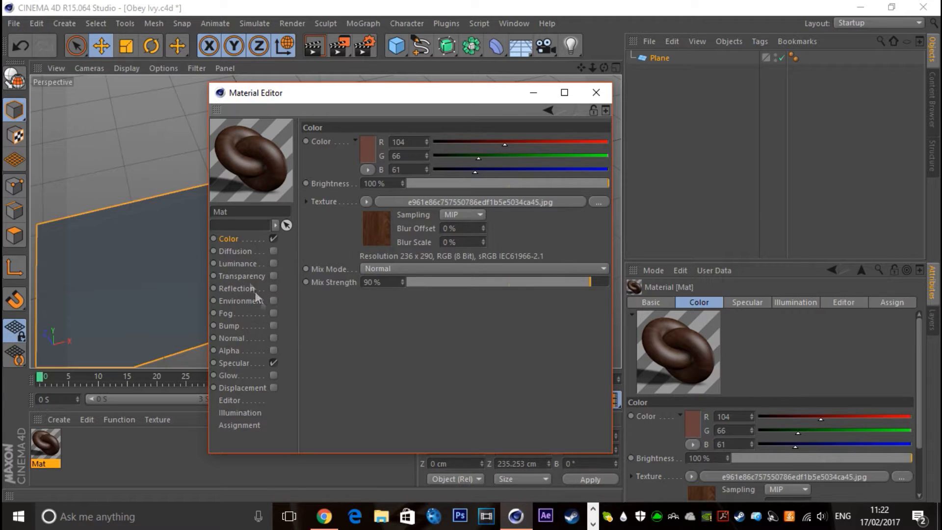
Adjust the material's Specular highlight to 43% width, 98% height, -27% falloff and 4% inner width
{"action": "left_click", "coordinate": [234, 364]}
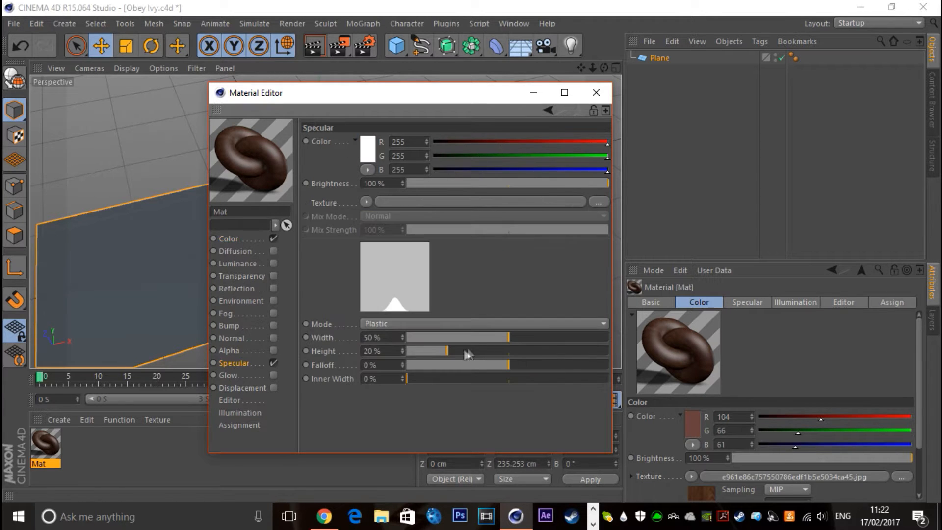
{"action": "left_click_drag", "start_coordinate": [463, 351], "coordinate": [571, 353]}
{"action": "left_click_drag", "start_coordinate": [500, 366], "coordinate": [481, 365]}
{"action": "left_click_drag", "start_coordinate": [422, 378], "coordinate": [416, 379]}
{"action": "left_click_drag", "start_coordinate": [522, 337], "coordinate": [498, 342]}
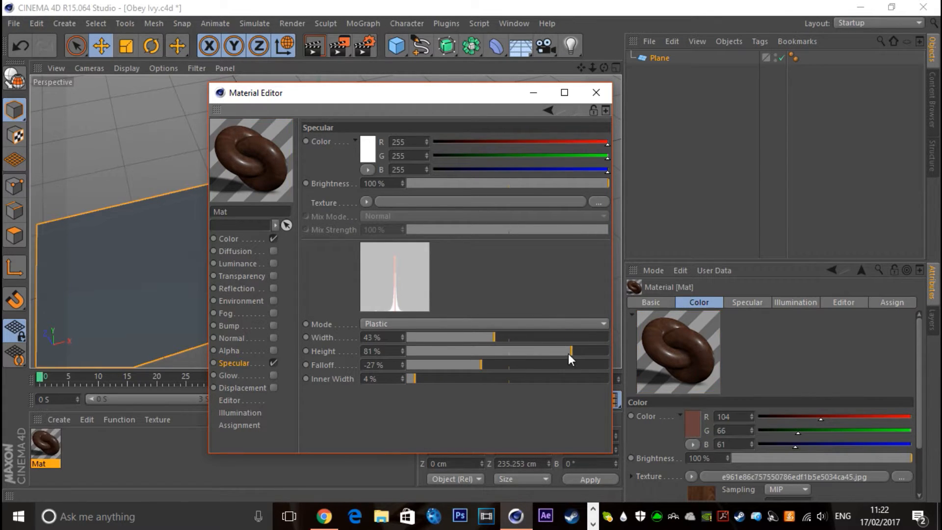
{"action": "left_click_drag", "start_coordinate": [583, 358], "coordinate": [607, 353]}
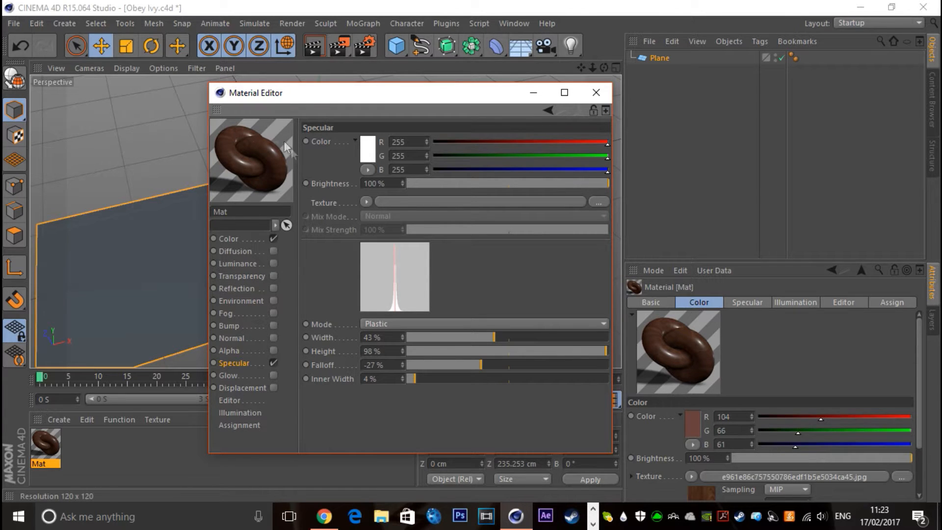
Enable the material's Reflection channel with 30% brightness and 5% blurriness
{"action": "left_click", "coordinate": [242, 292]}
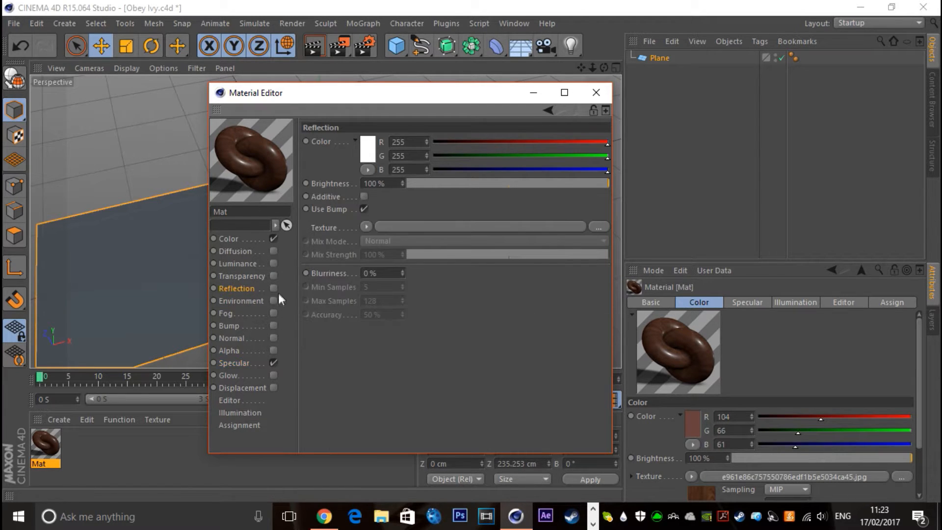
{"action": "left_click", "coordinate": [273, 289]}
{"action": "left_click_drag", "start_coordinate": [441, 184], "coordinate": [451, 193]}
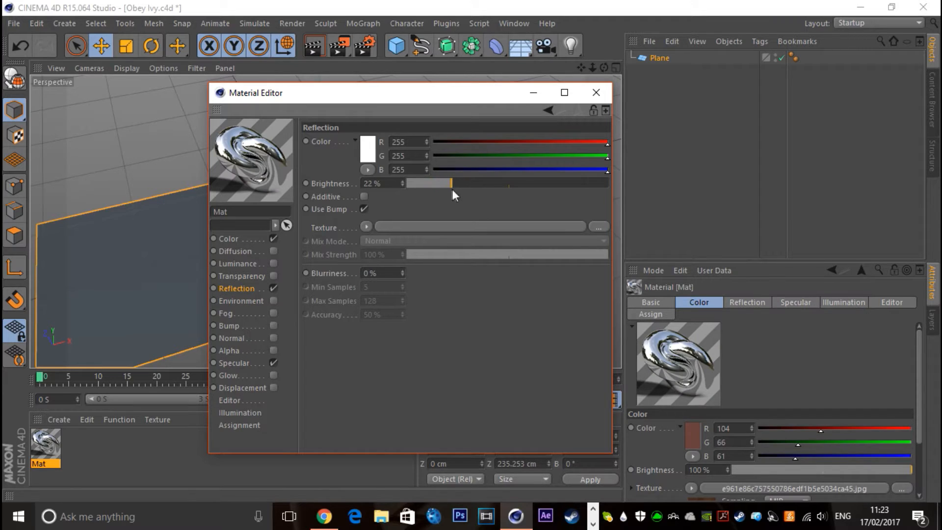
{"action": "left_click", "coordinate": [382, 273]}
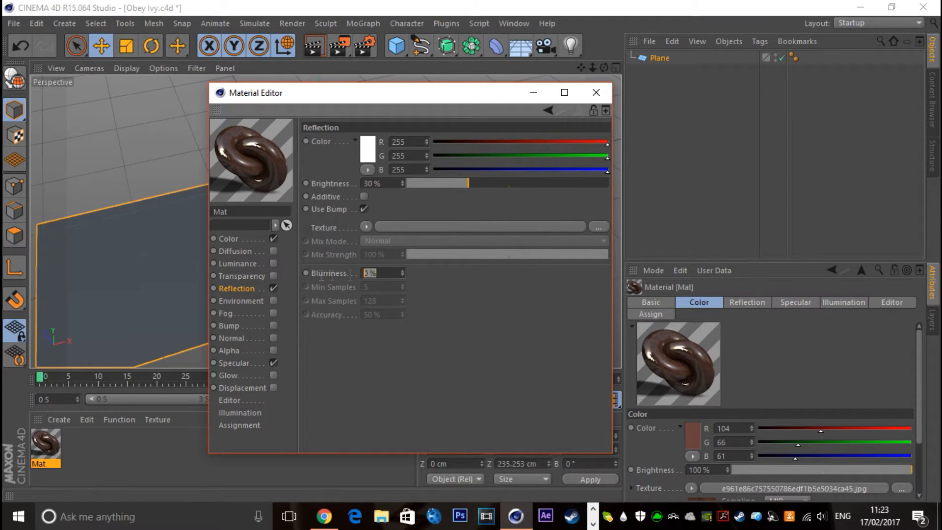
{"action": "type", "text": "5"}
{"action": "key", "text": "Return"}
Add a Fresnel shader as the Reflection texture and recolour its white gradient knot to orange-brown
{"action": "left_click", "coordinate": [364, 226]}
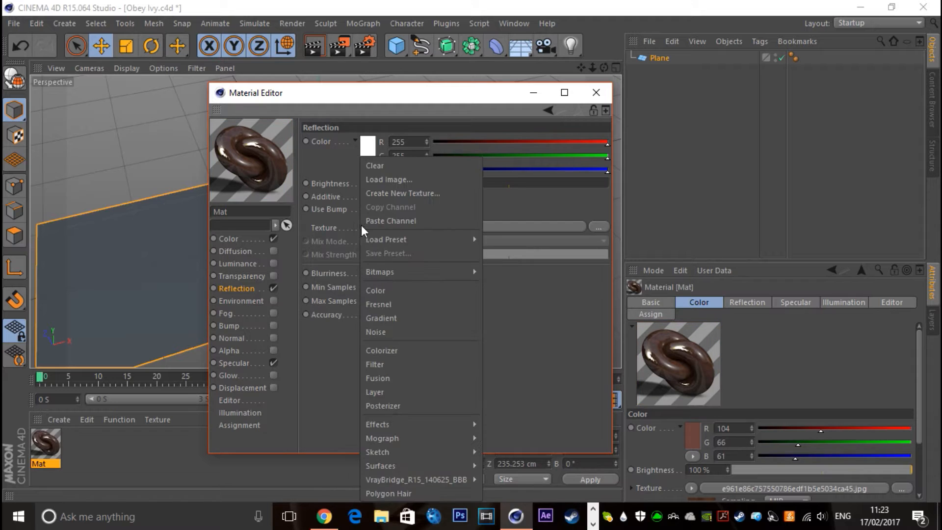
{"action": "left_click", "coordinate": [395, 309]}
{"action": "left_click", "coordinate": [380, 267]}
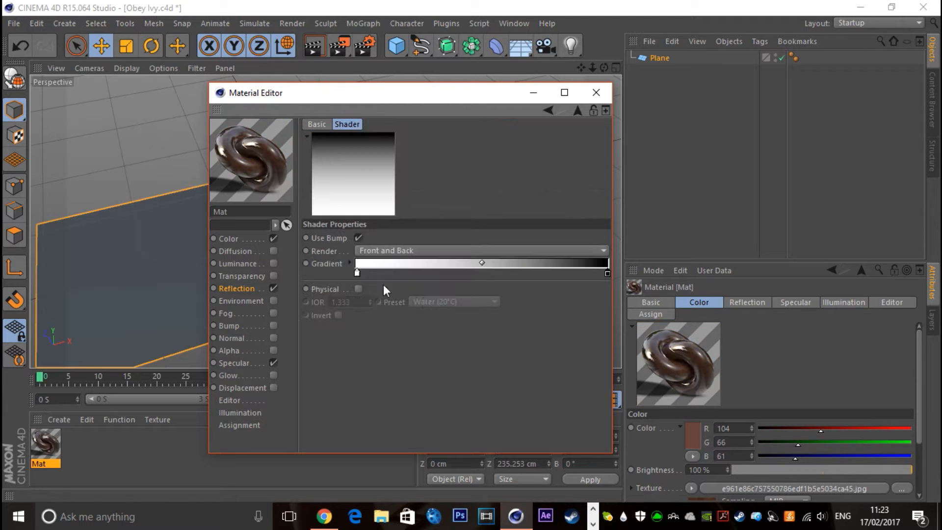
{"action": "double_click", "coordinate": [357, 273]}
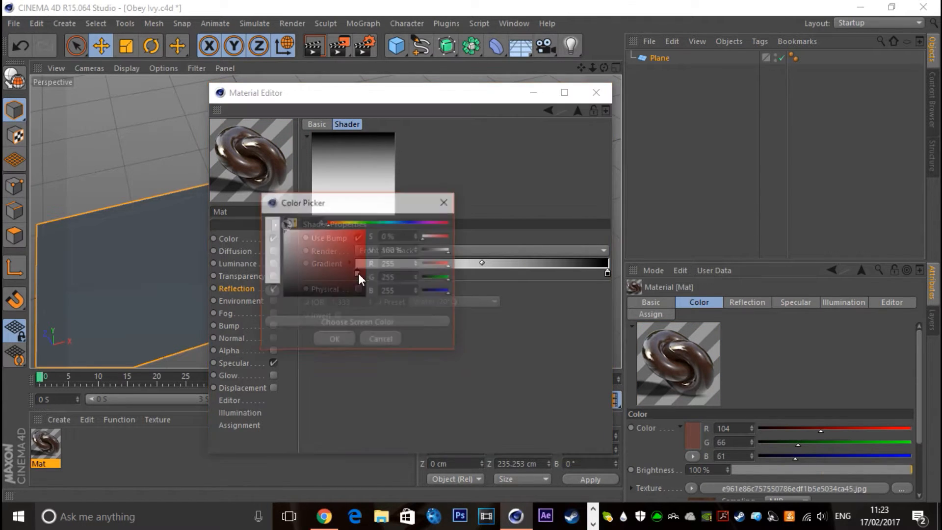
{"action": "left_click", "coordinate": [334, 224]}
{"action": "mouse_move", "coordinate": [350, 267]}
{"action": "left_mouse_down"}
{"action": "mouse_move", "coordinate": [319, 275]}
{"action": "mouse_move", "coordinate": [344, 265]}
{"action": "left_mouse_up"}
{"action": "left_click", "coordinate": [345, 344]}
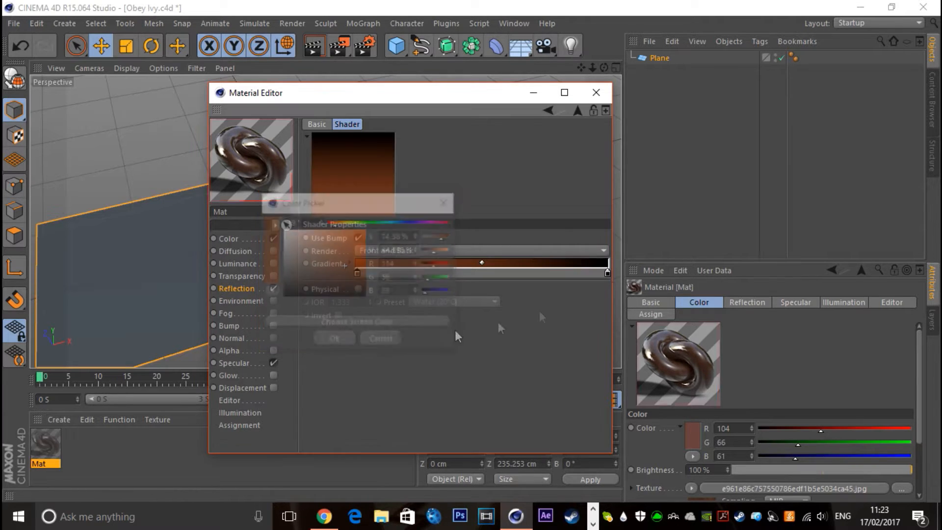
Recolour the Fresnel gradient's black knot to a dark brown with a 15° hue and close the material
{"action": "double_click", "coordinate": [607, 273]}
{"action": "left_click", "coordinate": [583, 222]}
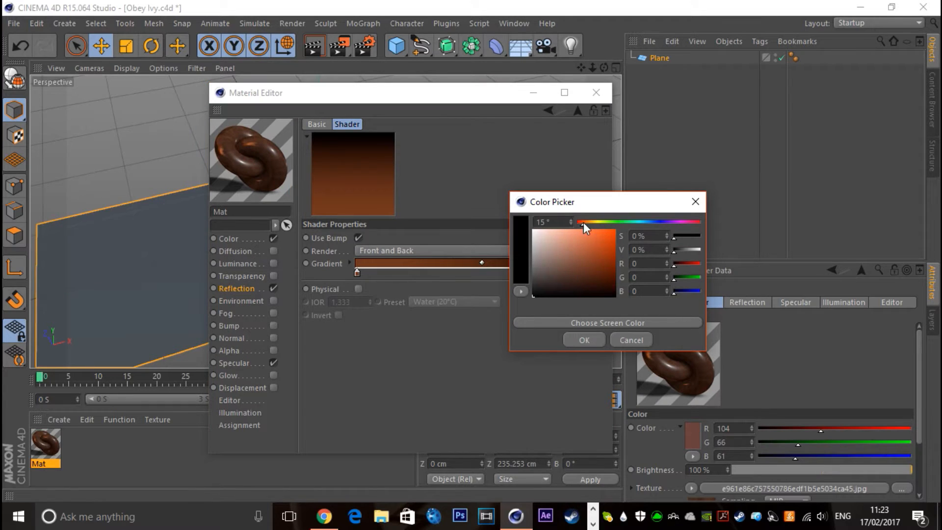
{"action": "left_click_drag", "start_coordinate": [604, 282], "coordinate": [616, 279]}
{"action": "left_click", "coordinate": [584, 340]}
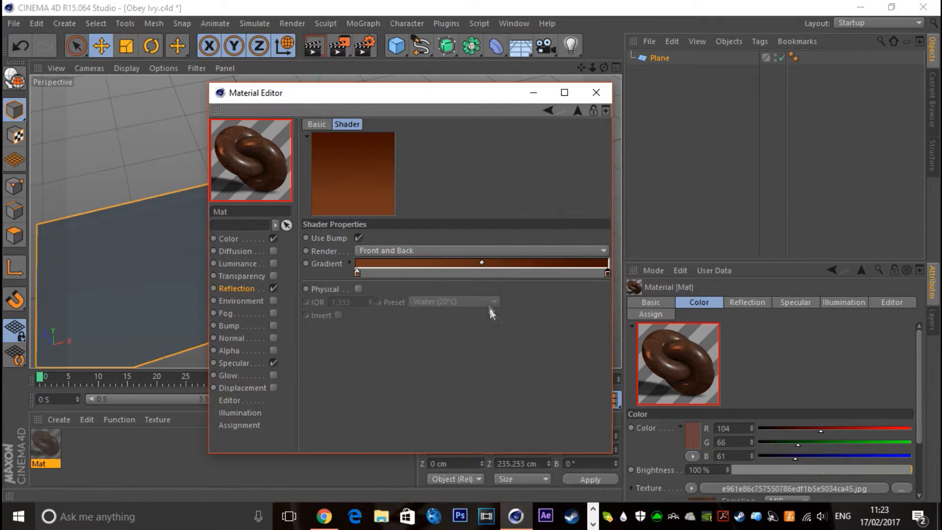
{"action": "left_click", "coordinate": [595, 93]}
Apply the wood material to the Plane using Cubic projection with Seamless enabled
{"action": "left_click_drag", "start_coordinate": [45, 444], "coordinate": [663, 61]}
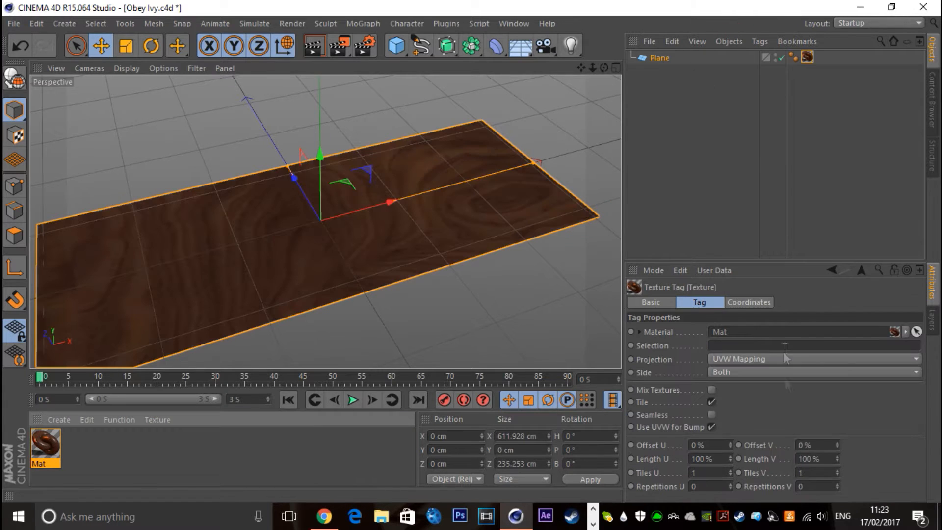
{"action": "left_click", "coordinate": [736, 358]}
{"action": "left_click", "coordinate": [728, 414]}
{"action": "left_click", "coordinate": [710, 415]}
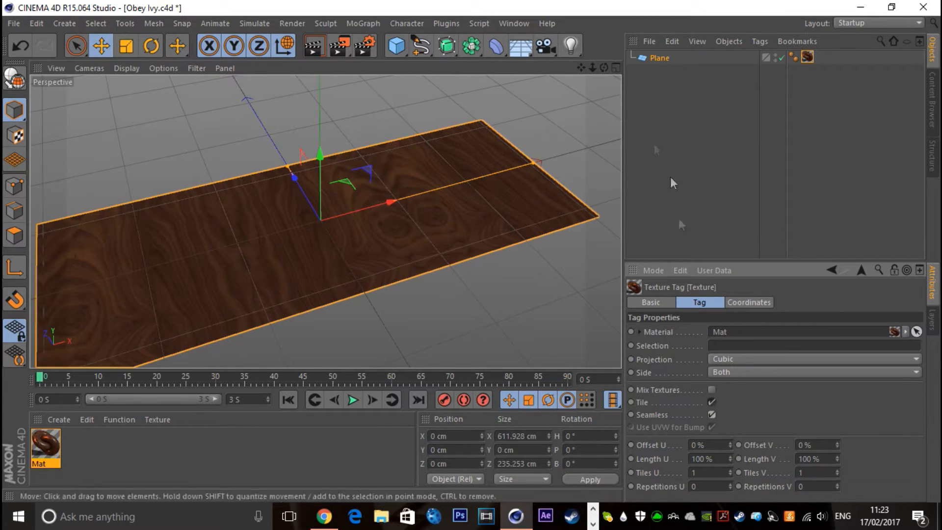
Rotate the wood texture on the Plane about the vertical axis so the grain runs lengthwise, returning to Model mode
{"action": "left_click", "coordinate": [761, 162]}
{"action": "left_click", "coordinate": [807, 47]}
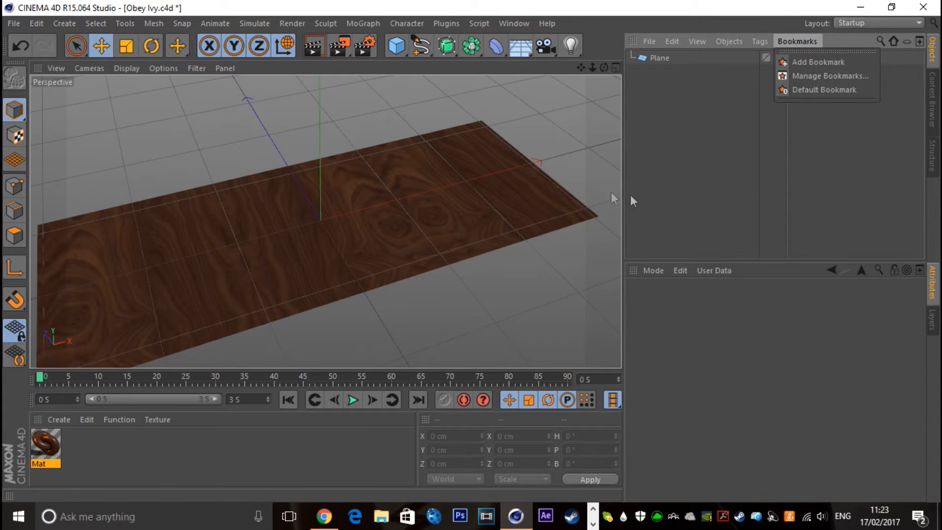
{"action": "left_click", "coordinate": [805, 57]}
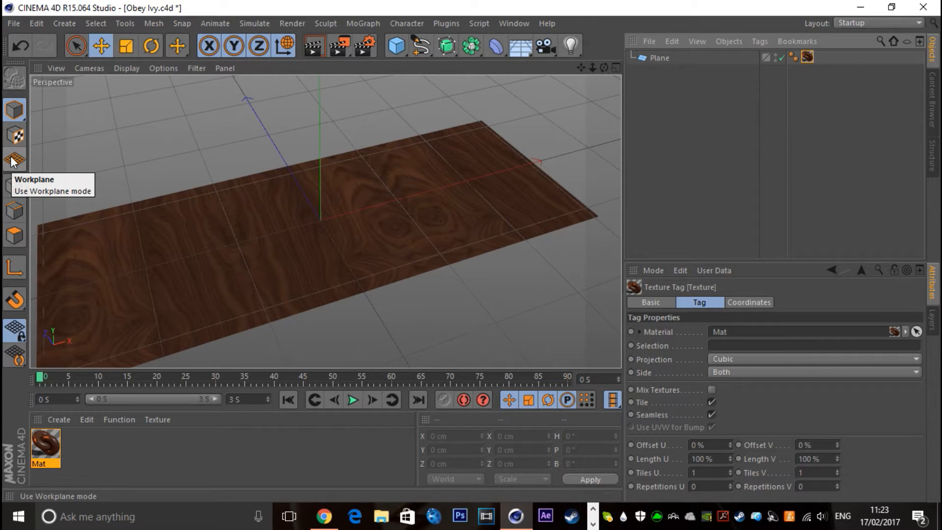
{"action": "left_click", "coordinate": [16, 138]}
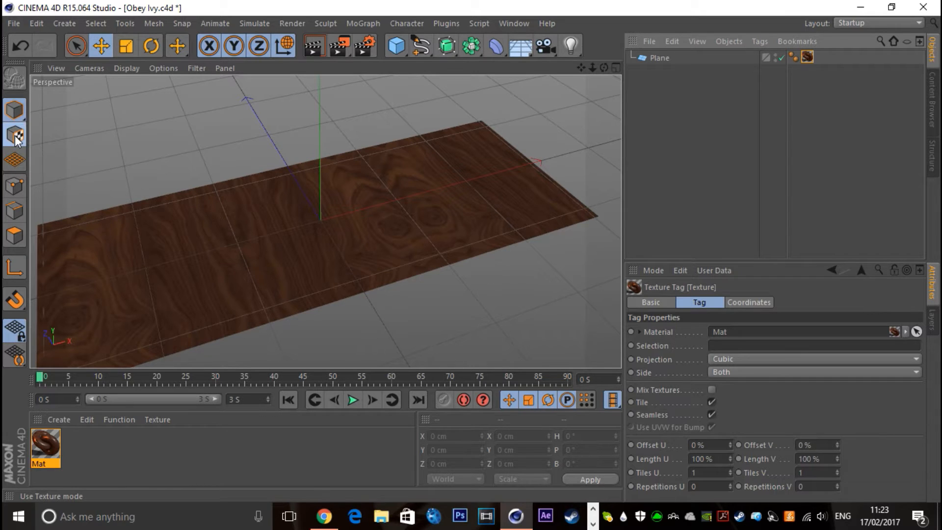
{"action": "left_click", "coordinate": [153, 45]}
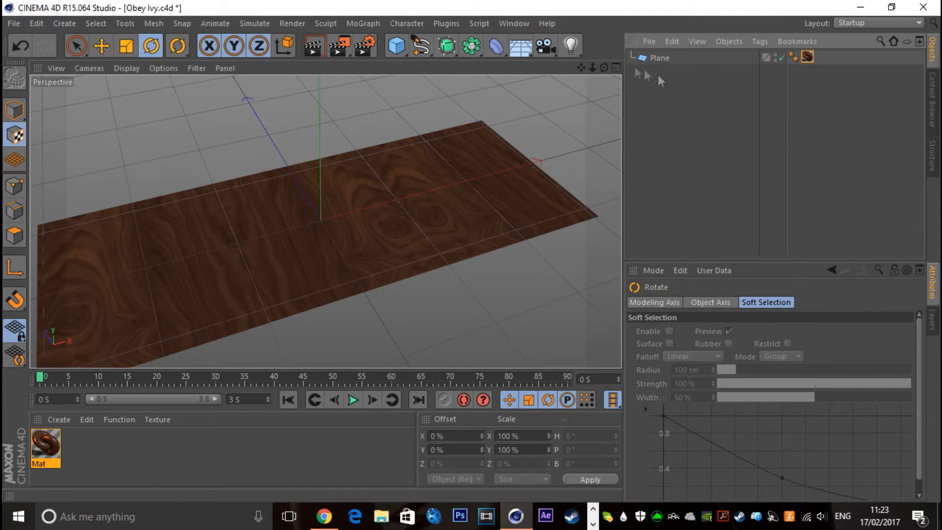
{"action": "left_click", "coordinate": [645, 59]}
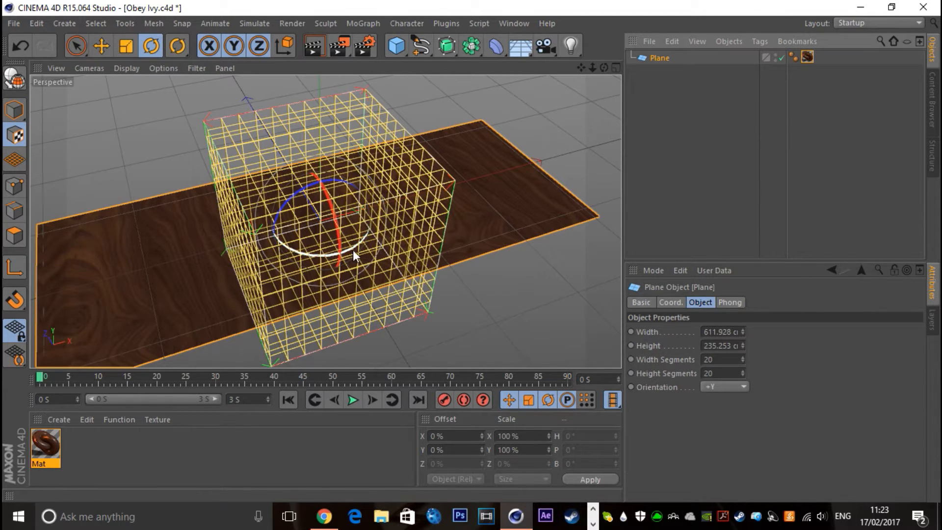
{"action": "left_click_drag", "start_coordinate": [351, 248], "coordinate": [260, 252]}
{"action": "left_click", "coordinate": [14, 110]}
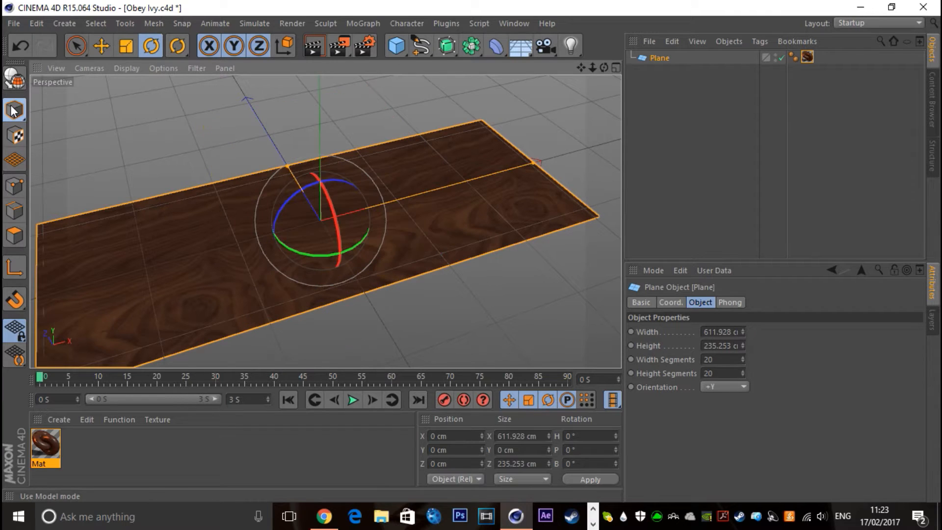
{"action": "left_click", "coordinate": [102, 46]}
{"action": "left_click", "coordinate": [679, 179]}
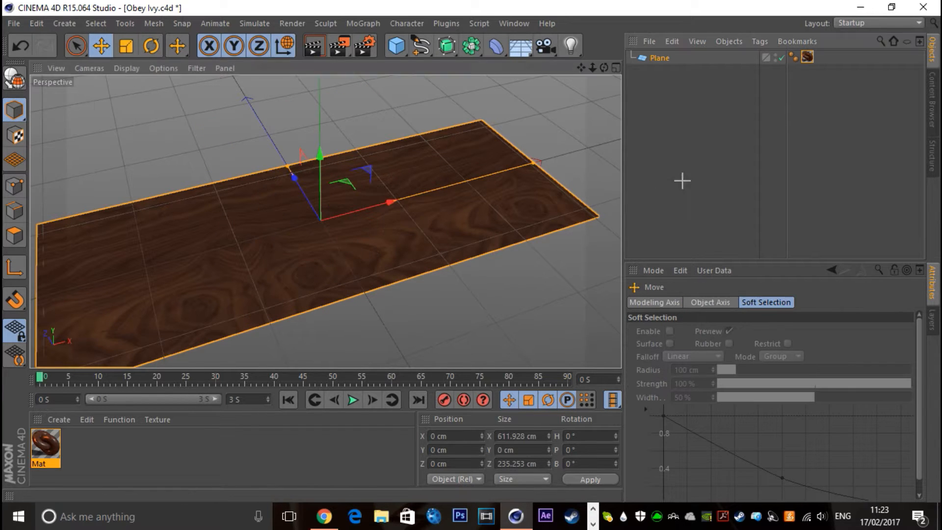
Save the project with absolute texture paths and bring the Razer Deathstalker keyboard model into the scene
{"action": "left_click_drag", "start_coordinate": [580, 68], "coordinate": [325, 222]}
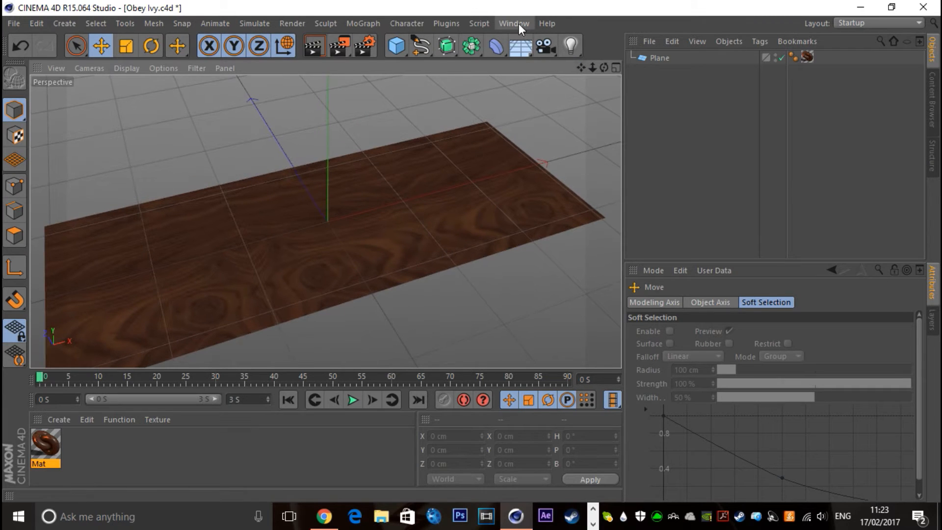
{"action": "key", "text": "ctrl+s"}
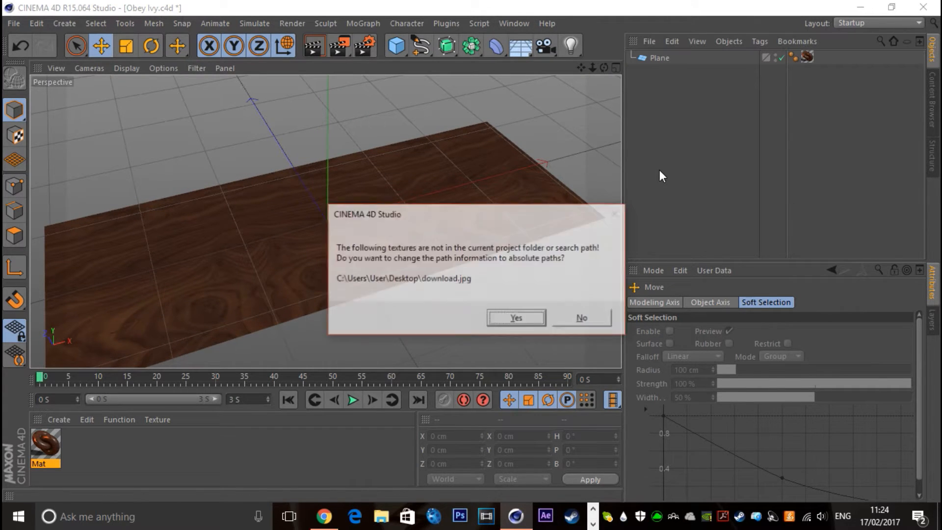
{"action": "left_click", "coordinate": [515, 320]}
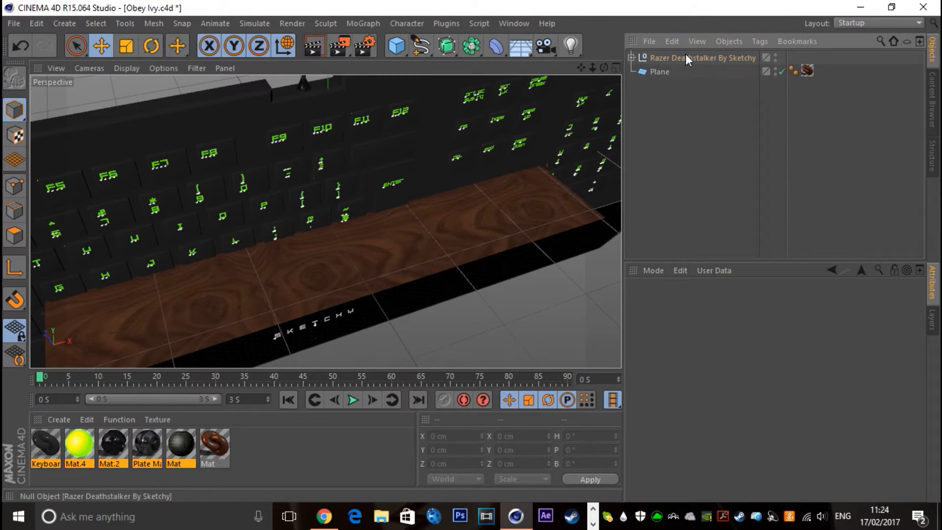
Roughly enlarge the Plane to about 1611 cm wide and 396 cm high, discarding the stray cube
{"action": "left_click", "coordinate": [396, 46]}
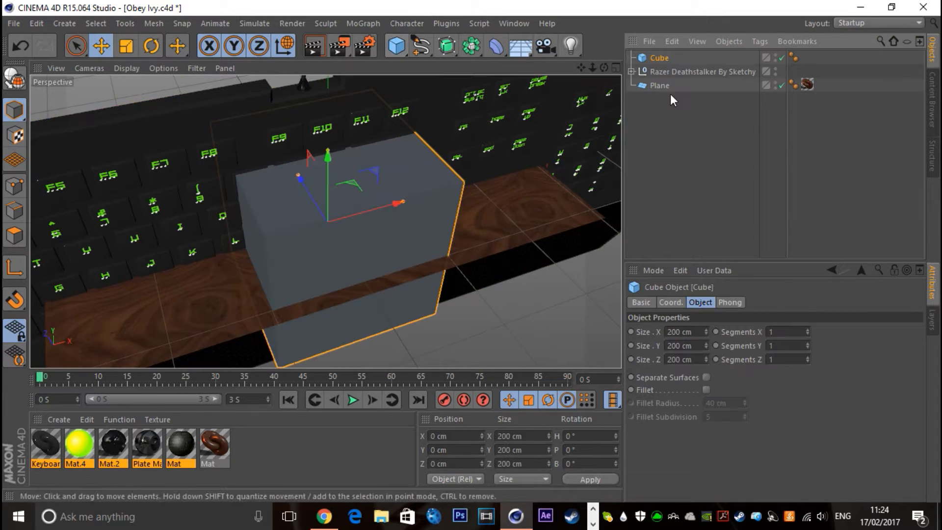
{"action": "key", "text": "Delete"}
{"action": "left_click", "coordinate": [659, 71]}
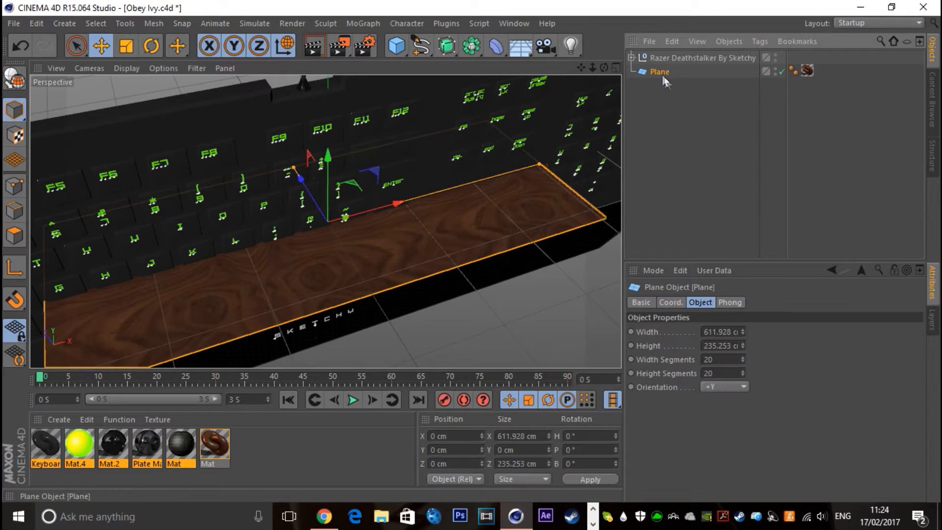
{"action": "left_click_drag", "start_coordinate": [743, 331], "coordinate": [814, 312]}
{"action": "left_click_drag", "start_coordinate": [745, 345], "coordinate": [742, 395]}
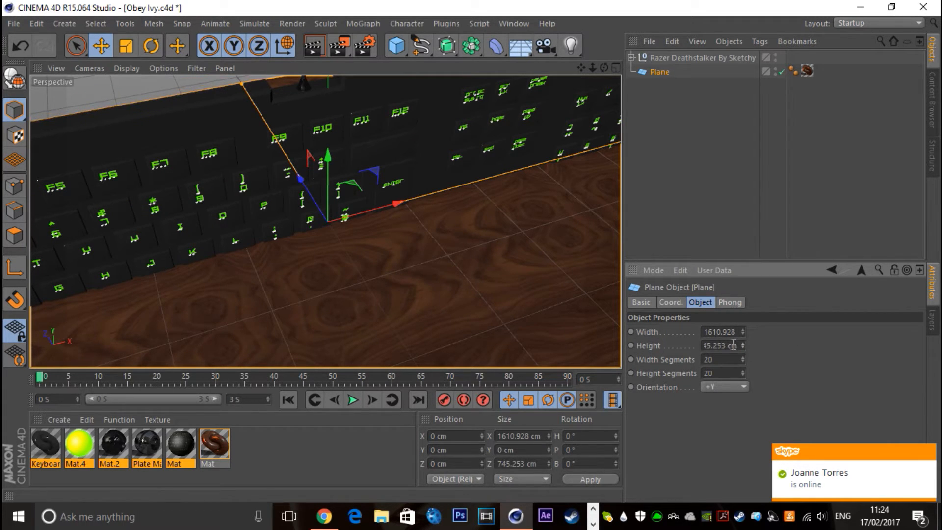
{"action": "left_click_drag", "start_coordinate": [732, 345], "coordinate": [579, 361]}
{"action": "type", "text": "360.253"}
{"action": "key", "text": "Return"}
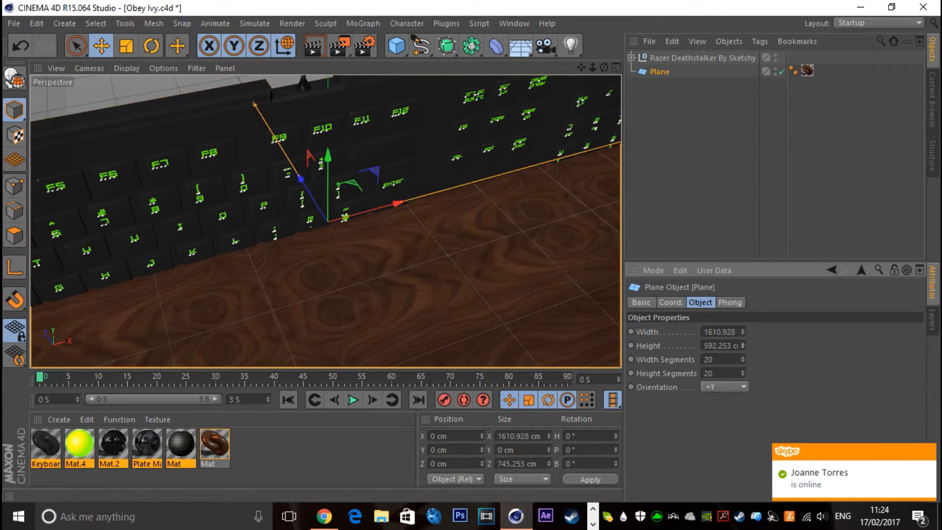
{"action": "left_click_drag", "start_coordinate": [742, 346], "coordinate": [740, 346]}
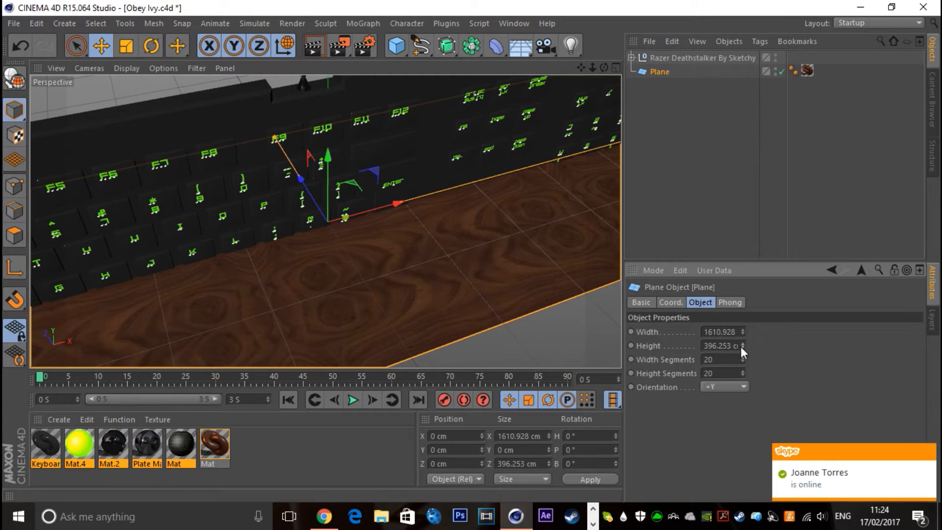
Set the Plane's height to 350 cm and its width to 1700 cm
{"action": "double_click", "coordinate": [701, 345]}
{"action": "type", "text": "350"}
{"action": "key", "text": "Return"}
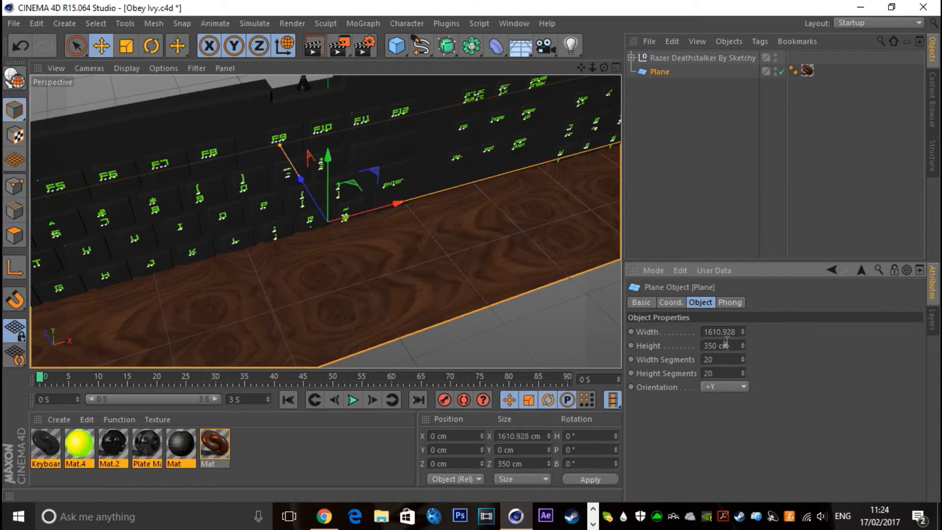
{"action": "double_click", "coordinate": [734, 331]}
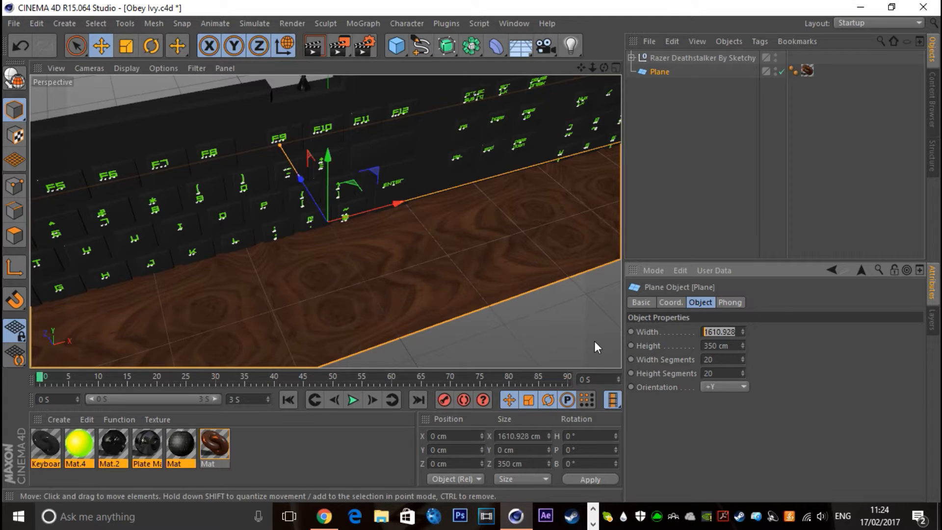
{"action": "type", "text": "1700"}
{"action": "key", "text": "Return"}
{"action": "left_click", "coordinate": [688, 173]}
{"action": "left_click_drag", "start_coordinate": [592, 68], "coordinate": [490, 71]}
{"action": "scroll", "coordinate": [326, 221], "scroll_direction": "up", "scroll_amount": 8}
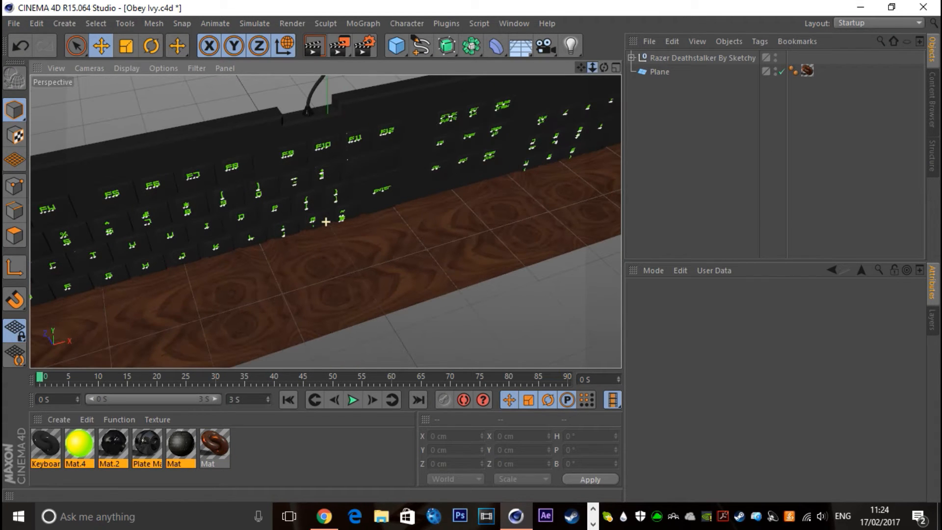
Increase the Plane's height to 400 cm
{"action": "left_click", "coordinate": [659, 72]}
{"action": "left_click", "coordinate": [721, 346]}
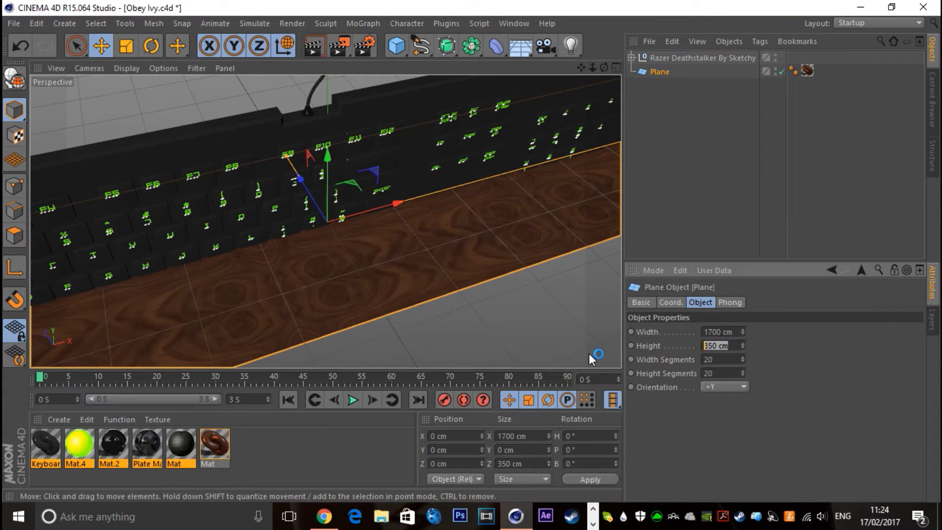
{"action": "type", "text": "400"}
{"action": "key", "text": "Return"}
{"action": "left_click", "coordinate": [673, 66]}
Rotate the Razer Deathstalker keyboard to a pitch of -90° so it lies flat
{"action": "left_click", "coordinate": [652, 57]}
{"action": "left_click", "coordinate": [151, 46]}
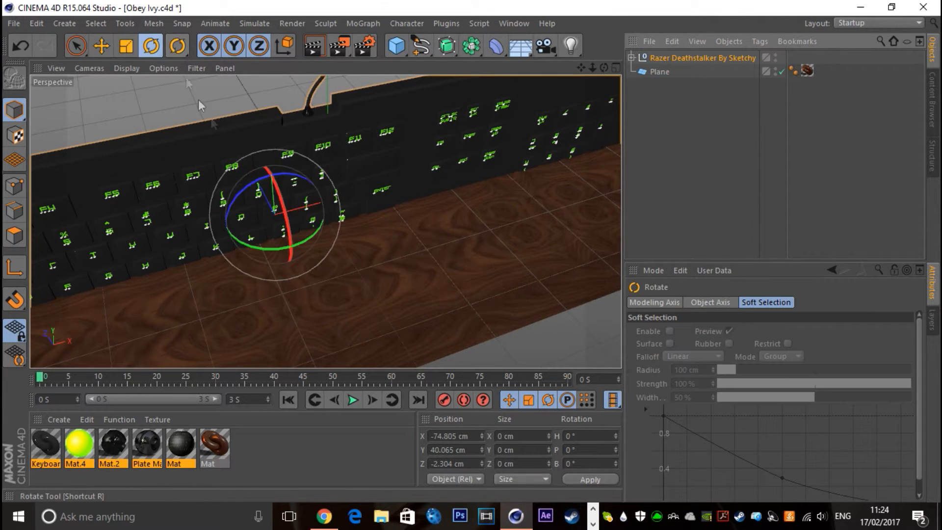
{"action": "left_click_drag", "start_coordinate": [288, 219], "coordinate": [254, 68]}
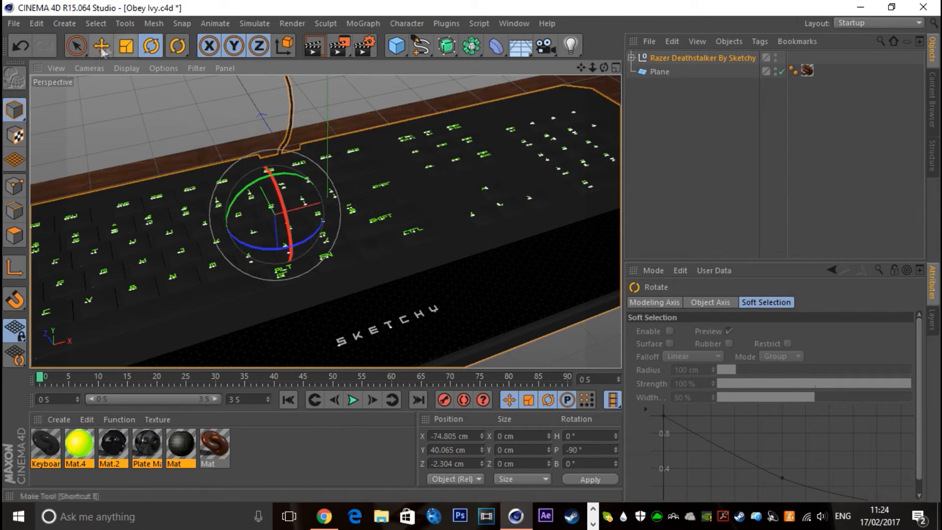
Scale the keyboard down and move it onto the middle of the wooden plane, about 4.9 cm high in Y
{"action": "key", "text": "t"}
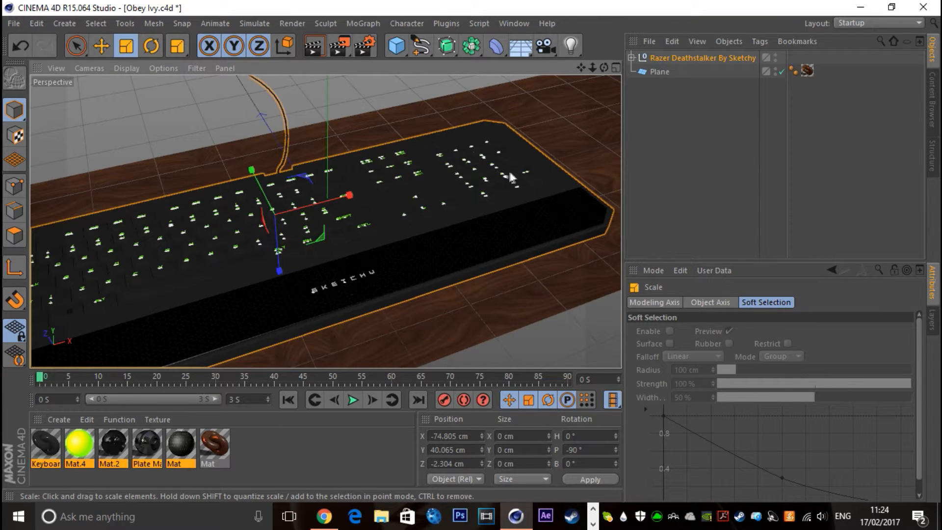
{"action": "mouse_move", "coordinate": [423, 193]}
{"action": "left_mouse_down"}
{"action": "mouse_move", "coordinate": [355, 221]}
{"action": "mouse_move", "coordinate": [423, 181]}
{"action": "left_mouse_up"}
{"action": "left_click", "coordinate": [101, 49]}
{"action": "left_click_drag", "start_coordinate": [351, 153], "coordinate": [184, 98]}
Turn the keyboard on the plane to a bank rotation of about 27.2°
{"action": "left_click", "coordinate": [151, 46]}
{"action": "left_click_drag", "start_coordinate": [363, 205], "coordinate": [345, 220]}
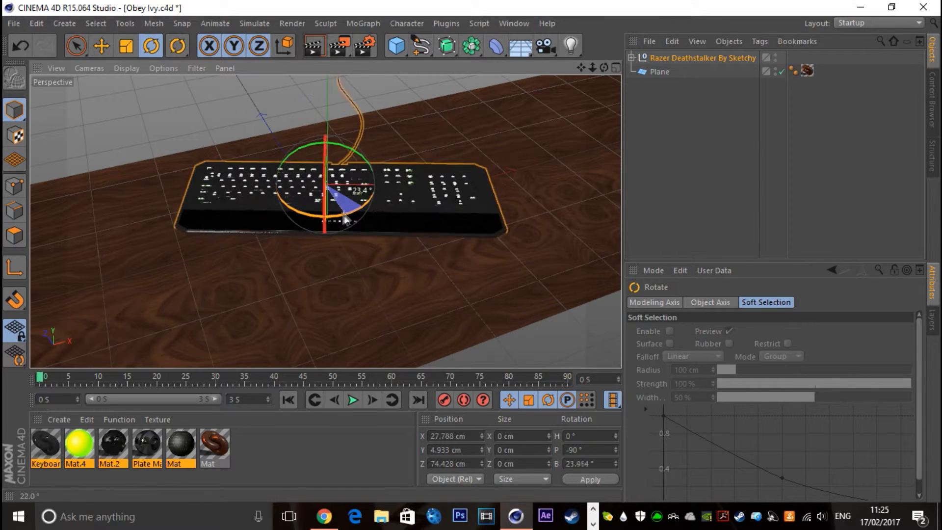
{"action": "left_click", "coordinate": [633, 163]}
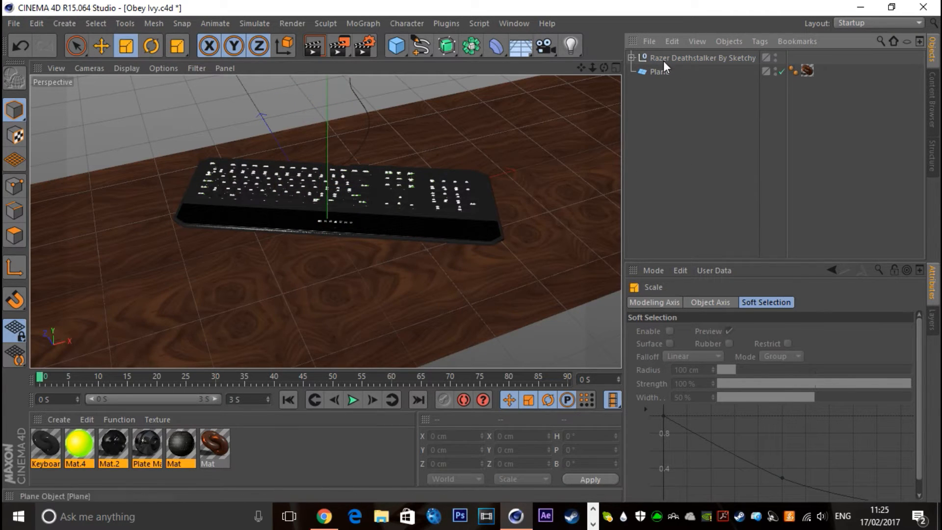
Enlarge the keyboard slightly and move it forward along its own axis to about X 12.9 cm, Z 45.6 cm
{"action": "left_click", "coordinate": [666, 60]}
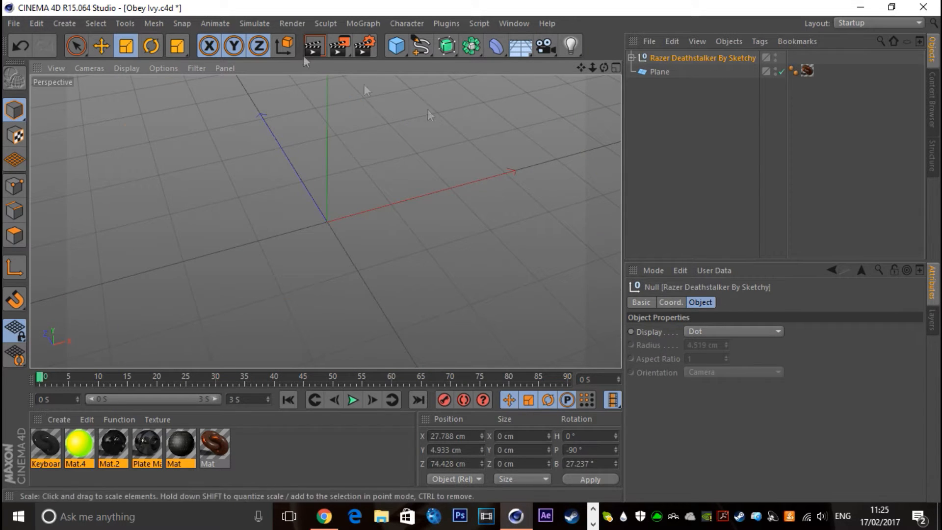
{"action": "left_click", "coordinate": [100, 48]}
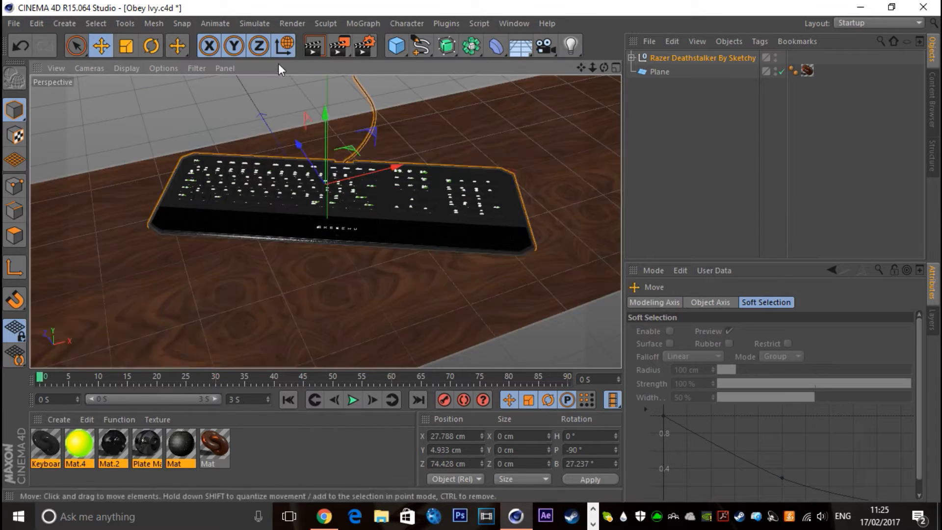
{"action": "left_click", "coordinate": [283, 46]}
{"action": "left_click_drag", "start_coordinate": [331, 148], "coordinate": [384, 140]}
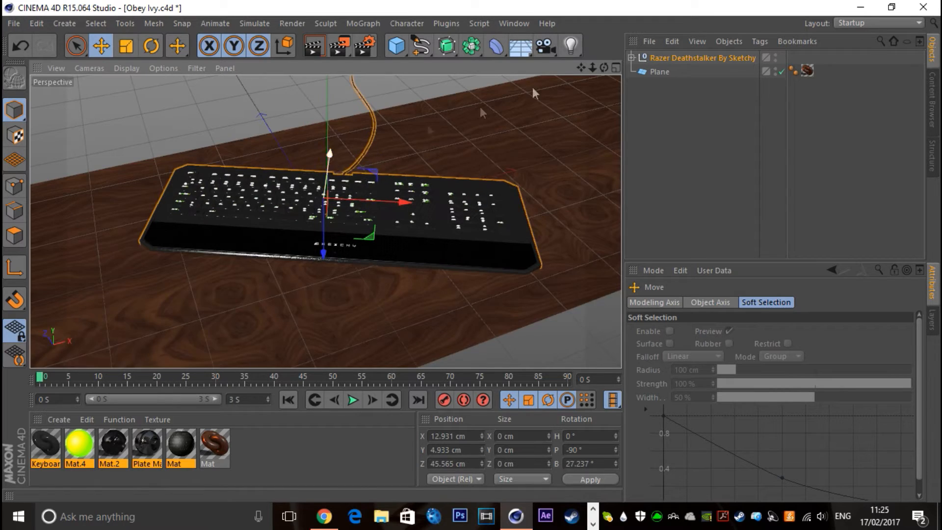
Examine the keyboard and wood materials one by one to identify the keyboard's body material
{"action": "left_click_drag", "start_coordinate": [604, 67], "coordinate": [564, 70]}
{"action": "left_click", "coordinate": [255, 446]}
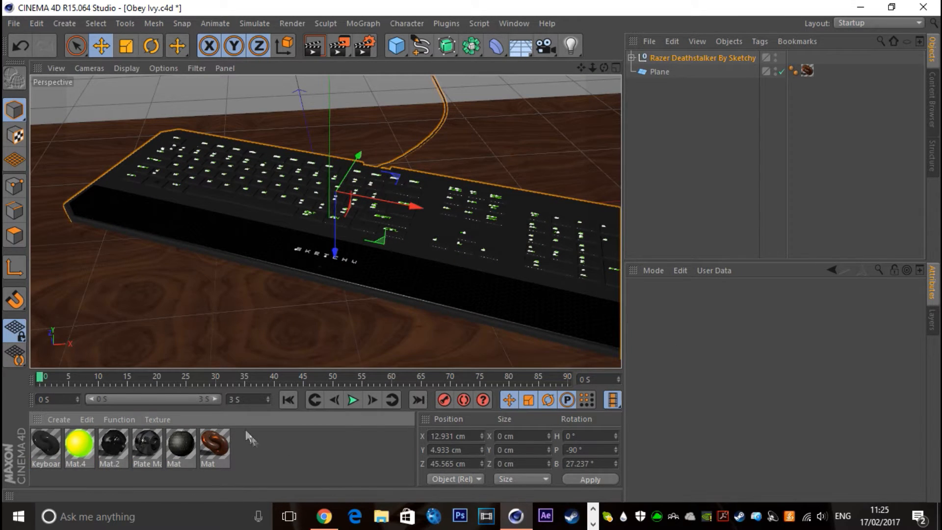
{"action": "left_click", "coordinate": [34, 451]}
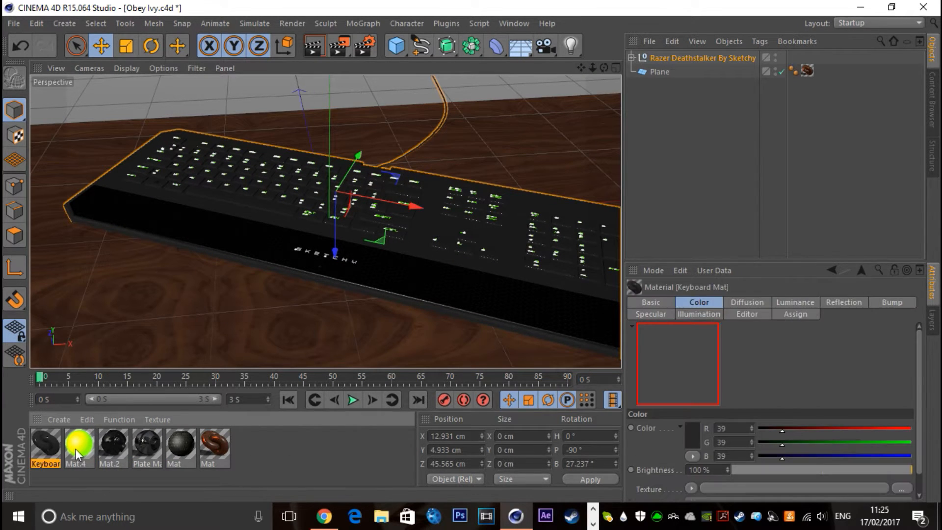
{"action": "left_click", "coordinate": [76, 449]}
{"action": "left_click", "coordinate": [107, 448]}
{"action": "left_click", "coordinate": [157, 447]}
{"action": "left_click", "coordinate": [188, 441]}
{"action": "left_click", "coordinate": [214, 450]}
{"action": "left_click", "coordinate": [182, 448]}
{"action": "left_click", "coordinate": [146, 446]}
{"action": "left_click", "coordinate": [113, 441]}
{"action": "left_click", "coordinate": [73, 449]}
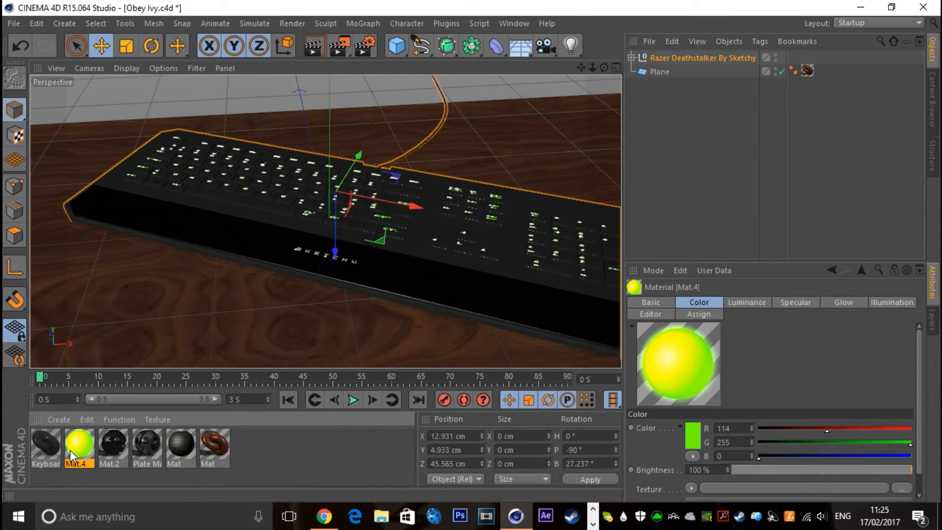
In Keyboard Mat, set Reflection brightness to 75% and increase the Specular height, inner width and falloff for a glossier keyboard body
{"action": "double_click", "coordinate": [39, 447]}
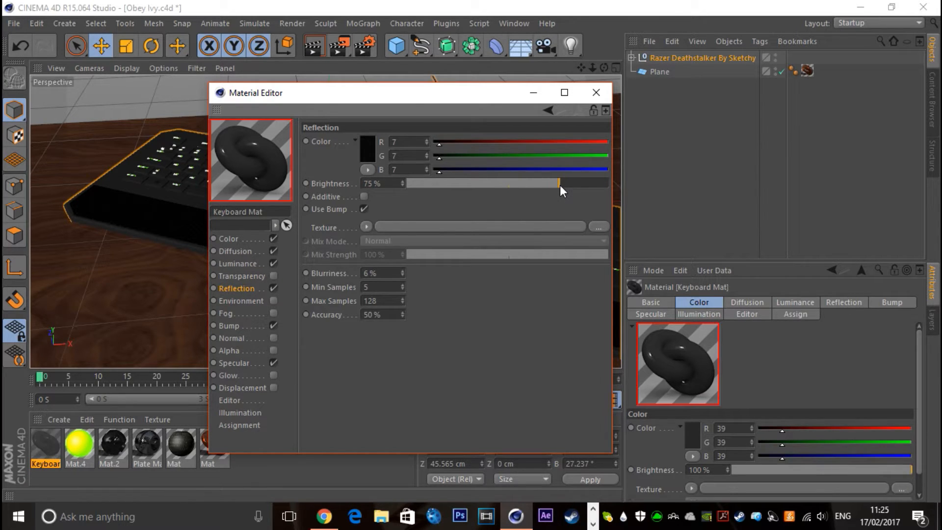
{"action": "left_click", "coordinate": [235, 364]}
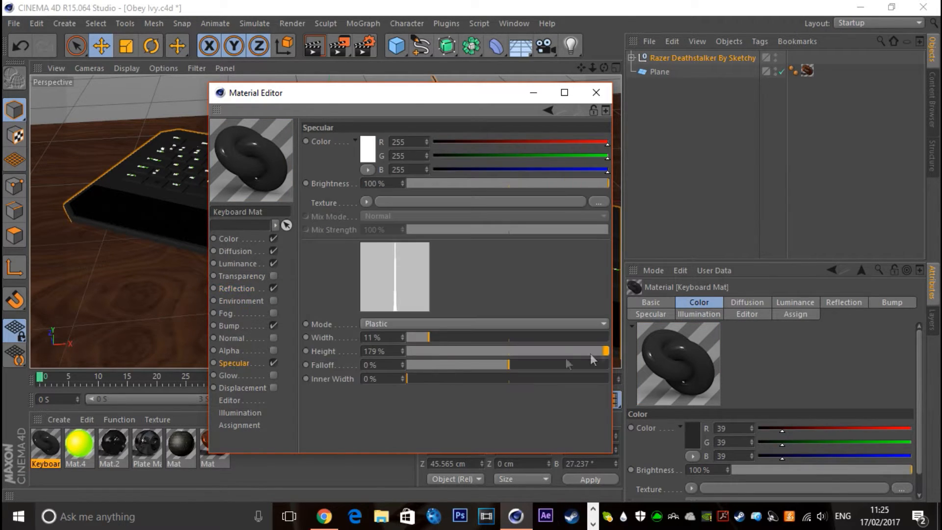
{"action": "left_click_drag", "start_coordinate": [407, 378], "coordinate": [432, 378]}
{"action": "left_click", "coordinate": [512, 365]}
{"action": "left_click_drag", "start_coordinate": [535, 367], "coordinate": [525, 367]}
{"action": "left_click", "coordinate": [238, 250]}
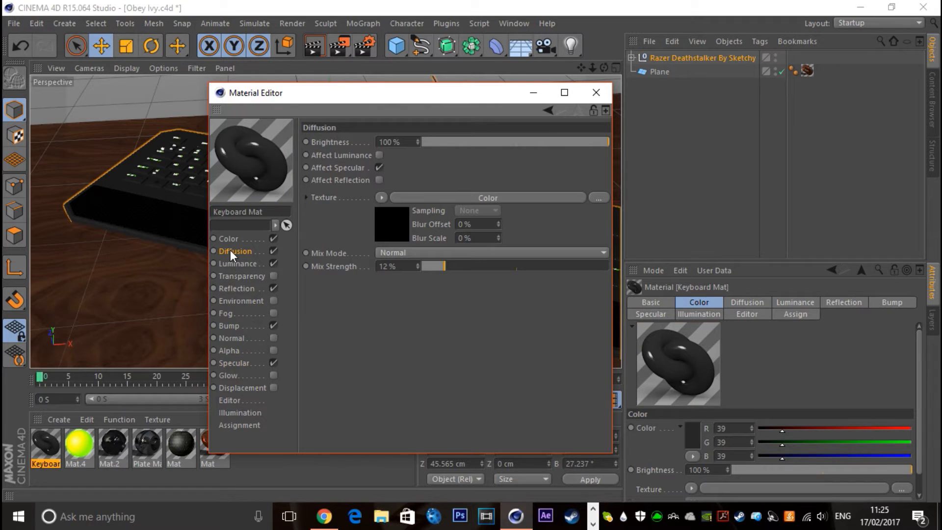
{"action": "left_click", "coordinate": [596, 91]}
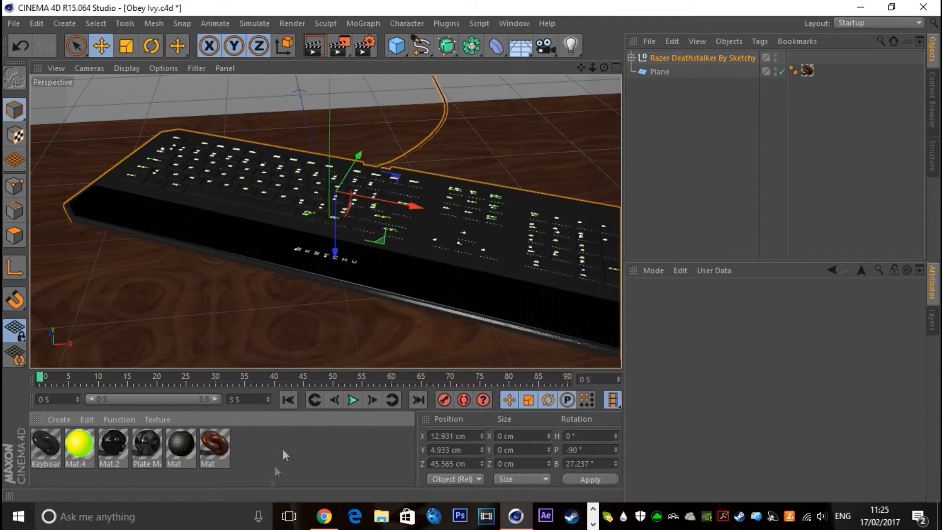
{"action": "left_click_drag", "start_coordinate": [604, 67], "coordinate": [619, 70]}
{"action": "left_click", "coordinate": [657, 140]}
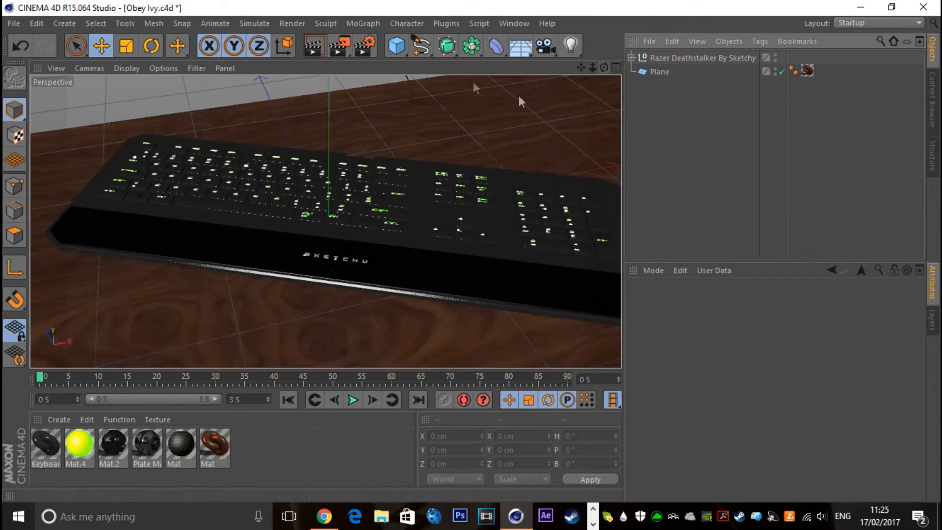
Add a camera from the current perspective view, and add an infinite light to the scene
{"action": "left_click_drag", "start_coordinate": [543, 51], "coordinate": [580, 70]}
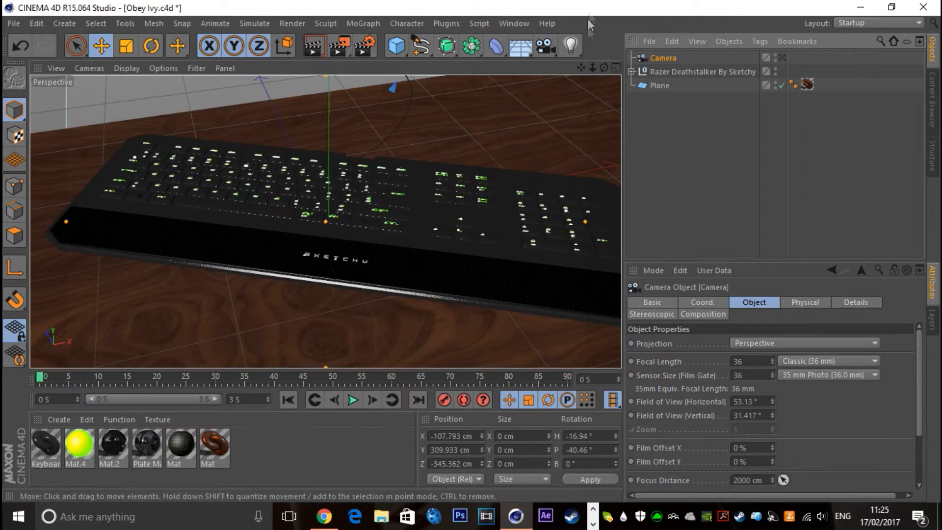
{"action": "left_click_drag", "start_coordinate": [592, 67], "coordinate": [686, 59]}
{"action": "left_click", "coordinate": [569, 49]}
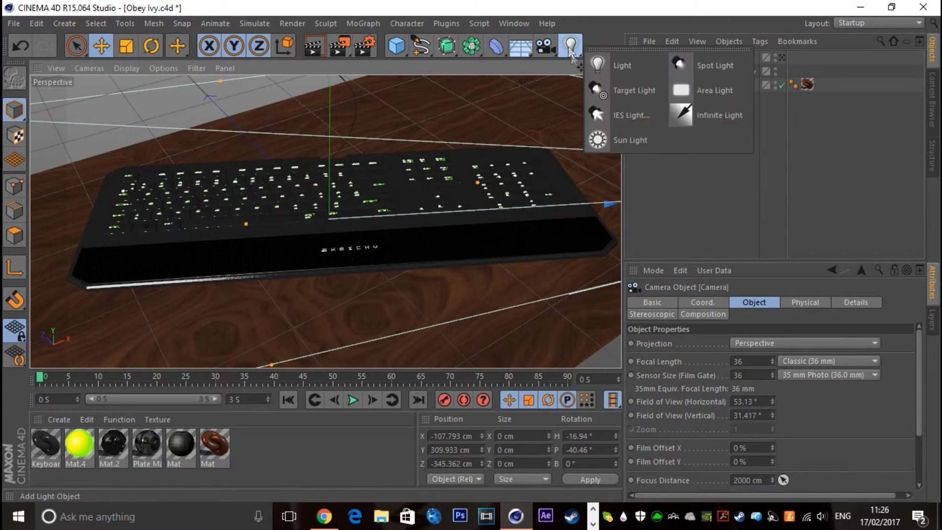
{"action": "left_click", "coordinate": [728, 122]}
Look through the new camera and rotate the infinite light to about H 98.8°, P -16.2°, B 76.9°
{"action": "key", "text": "r"}
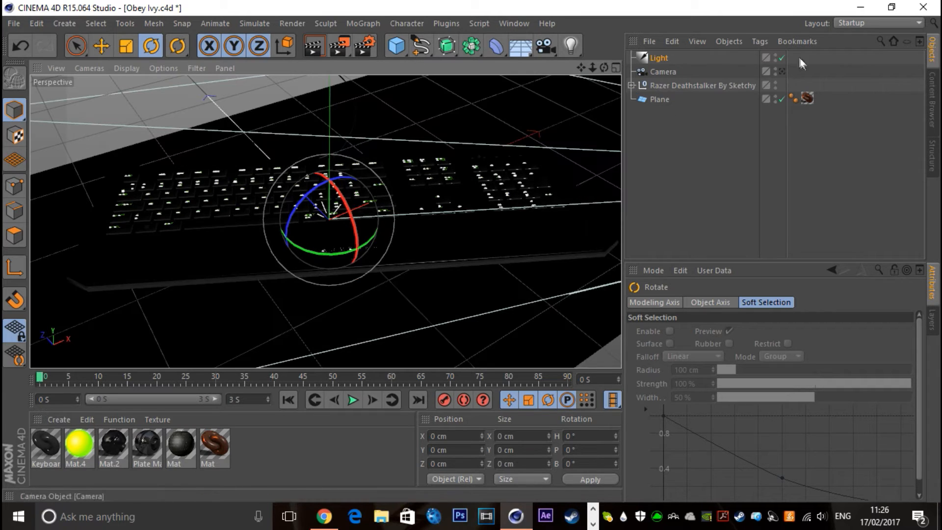
{"action": "left_click", "coordinate": [782, 71]}
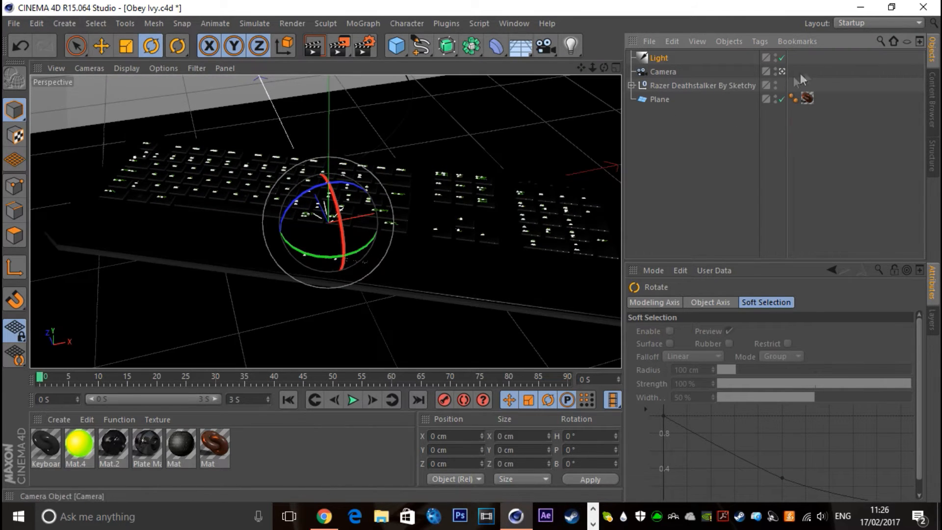
{"action": "left_click", "coordinate": [652, 58]}
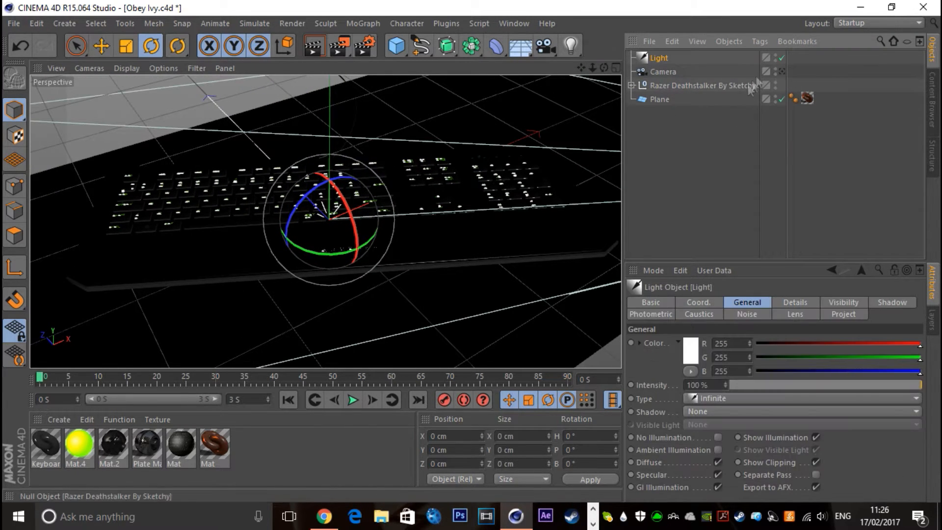
{"action": "left_click", "coordinate": [782, 72]}
{"action": "left_click", "coordinate": [782, 72]}
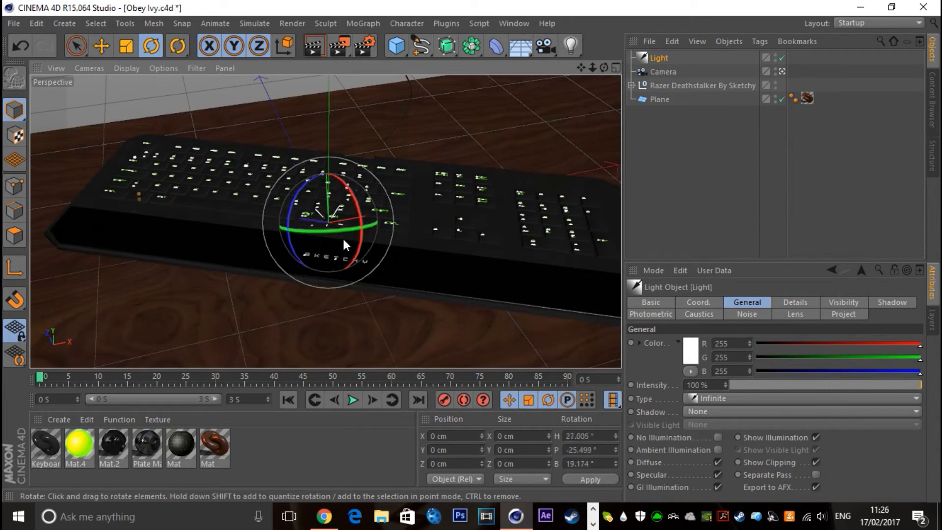
{"action": "left_click_drag", "start_coordinate": [356, 218], "coordinate": [378, 182]}
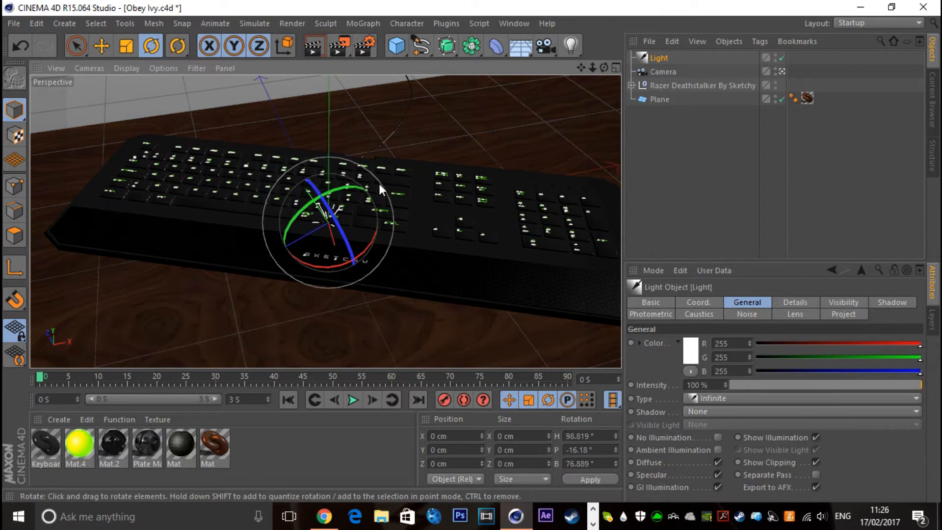
Give the infinite light a warm RGB 255, 207, 191 colour, 70% intensity and Shadow Maps (Soft)
{"action": "left_click", "coordinate": [690, 351]}
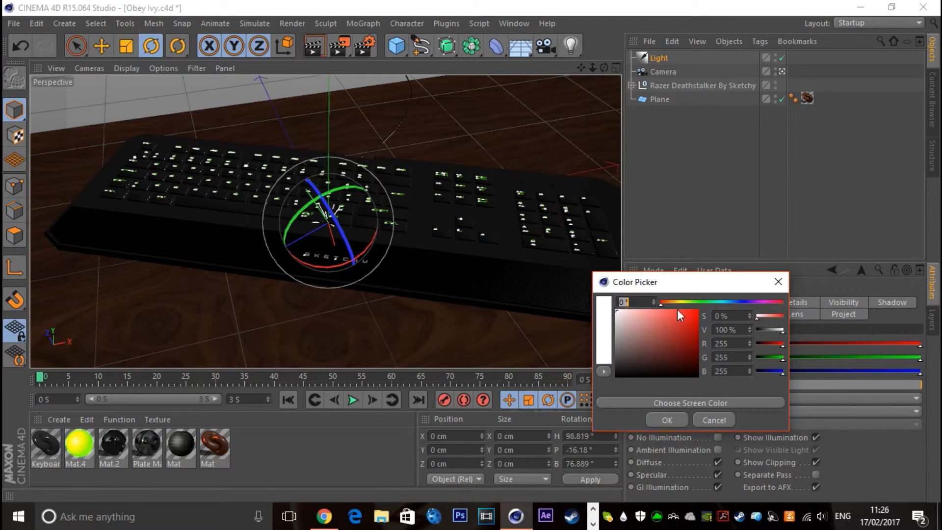
{"action": "left_click_drag", "start_coordinate": [652, 326], "coordinate": [636, 311]}
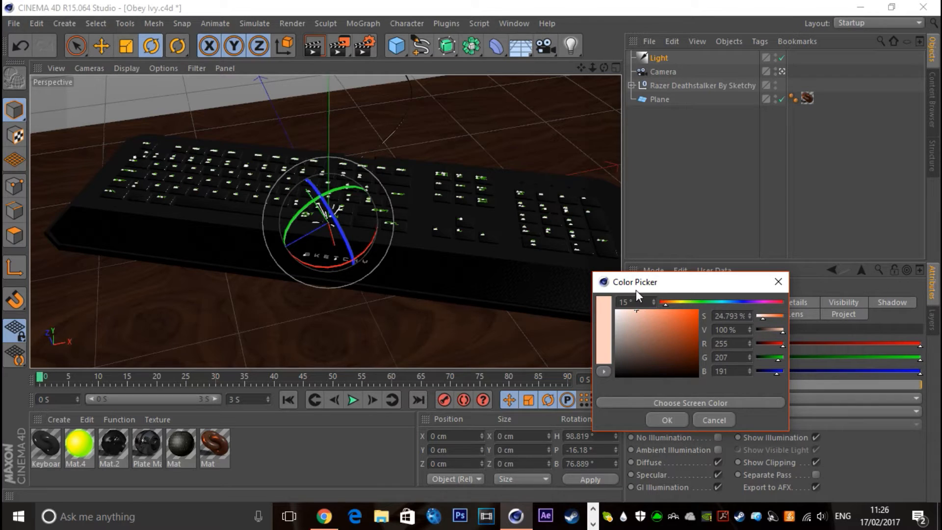
{"action": "left_click", "coordinate": [667, 420]}
{"action": "left_click_drag", "start_coordinate": [852, 385], "coordinate": [842, 385]}
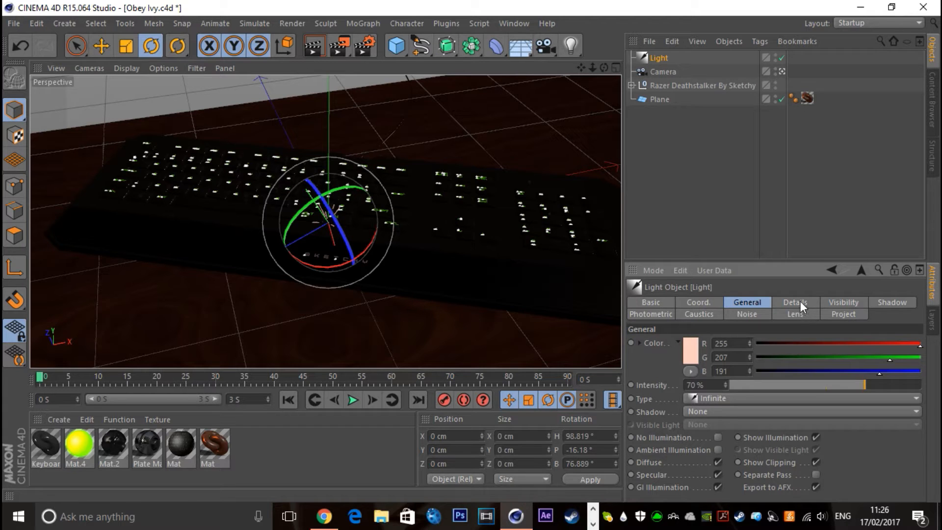
{"action": "left_click", "coordinate": [731, 411]}
{"action": "left_click", "coordinate": [711, 442]}
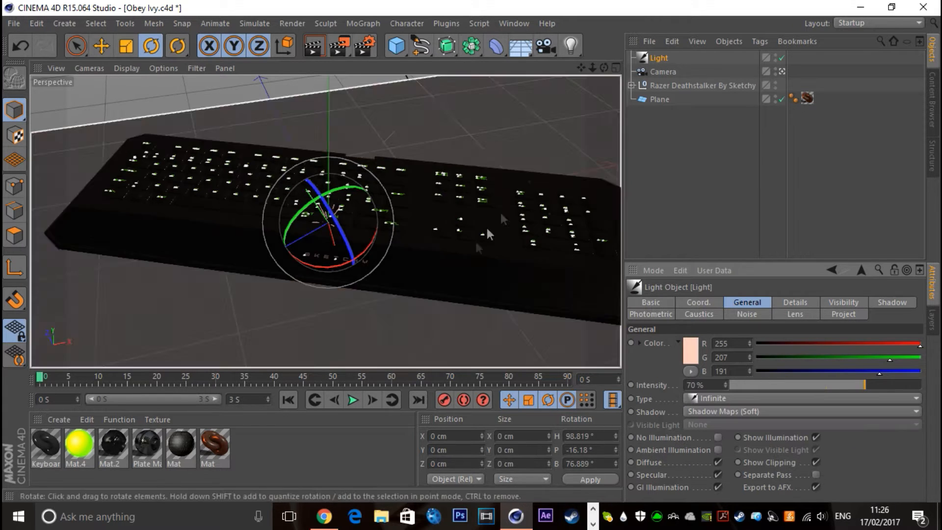
Duplicate the infinite light and rotate the copy to about H 35°, P -17.6°, B 73.7°
{"action": "left_click", "coordinate": [648, 55]}
{"action": "key", "text": "ctrl+c"}
{"action": "key", "text": "ctrl+v"}
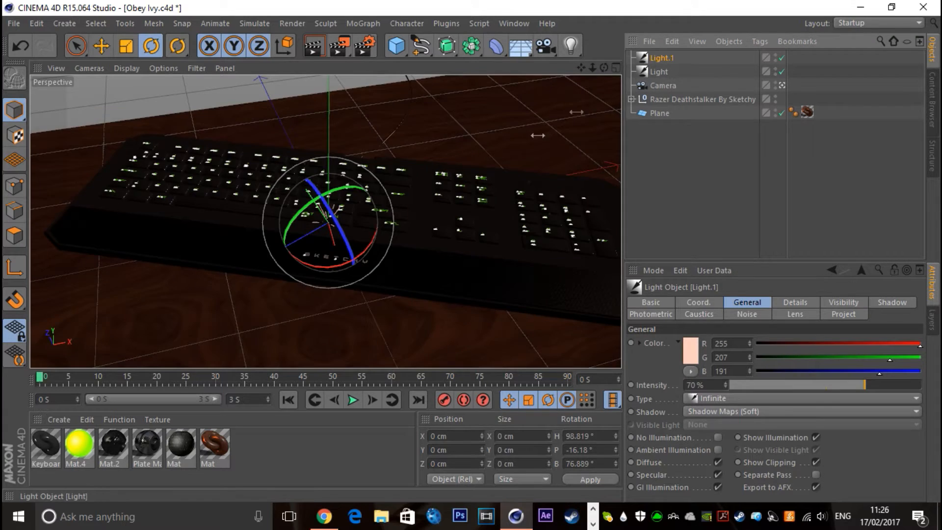
{"action": "left_click_drag", "start_coordinate": [322, 262], "coordinate": [269, 240]}
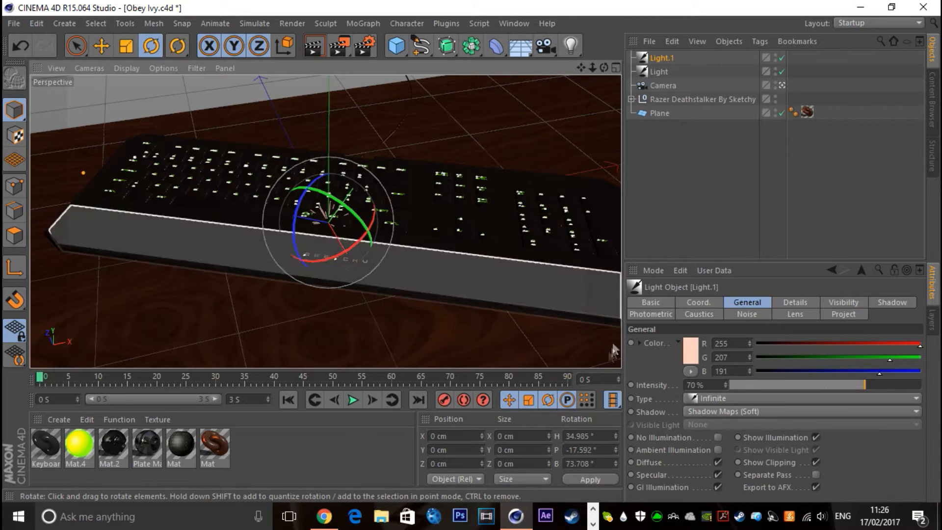
Set the duplicated light's colour to pale cyan RGB 191, 252, 255 with 45% intensity, and choose its shadow type
{"action": "left_click", "coordinate": [689, 351]}
{"action": "left_click", "coordinate": [719, 297]}
{"action": "left_click", "coordinate": [668, 417]}
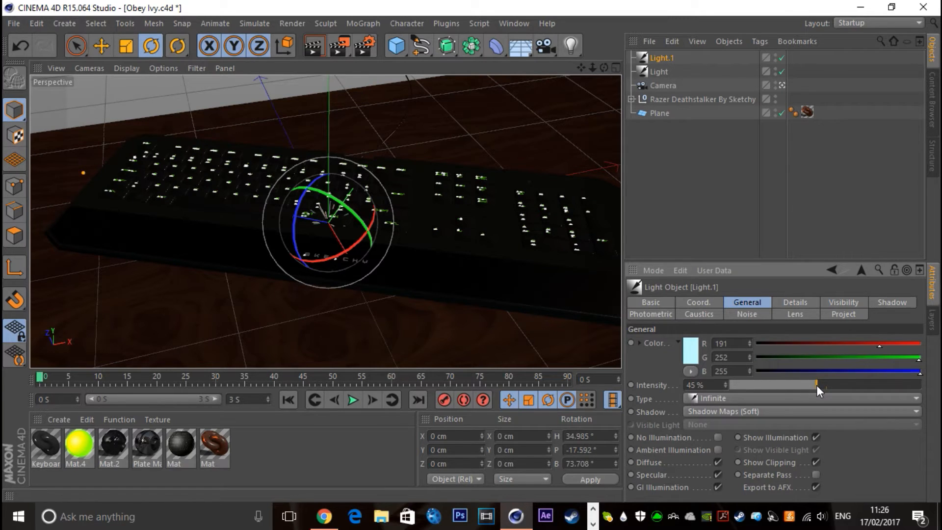
{"action": "left_click", "coordinate": [787, 411]}
{"action": "left_click", "coordinate": [735, 454]}
{"action": "left_click", "coordinate": [704, 170]}
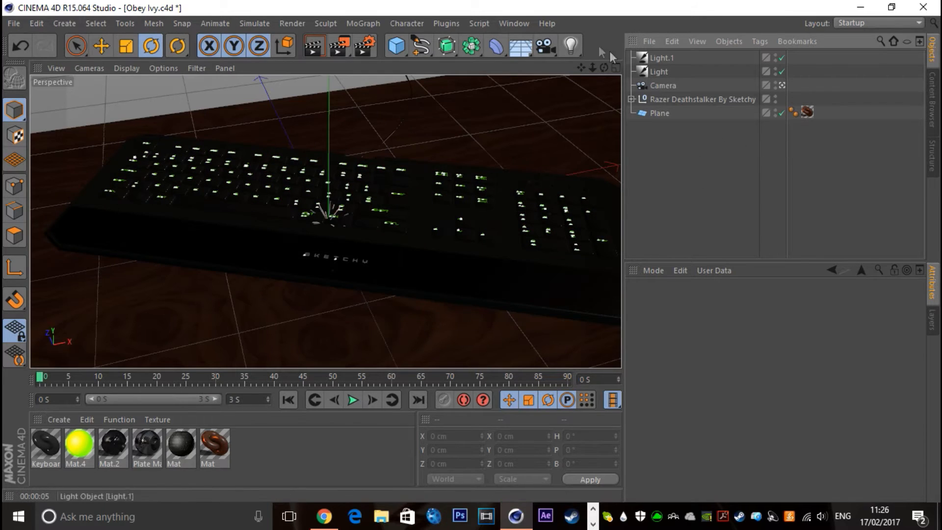
Add an area light and turn it to a heading of -70°
{"action": "left_click", "coordinate": [567, 48]}
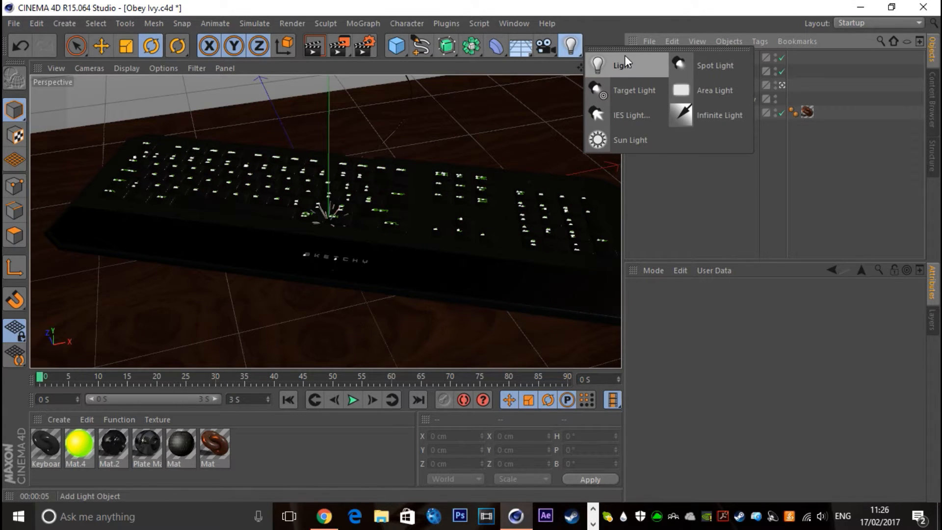
{"action": "left_click", "coordinate": [716, 92]}
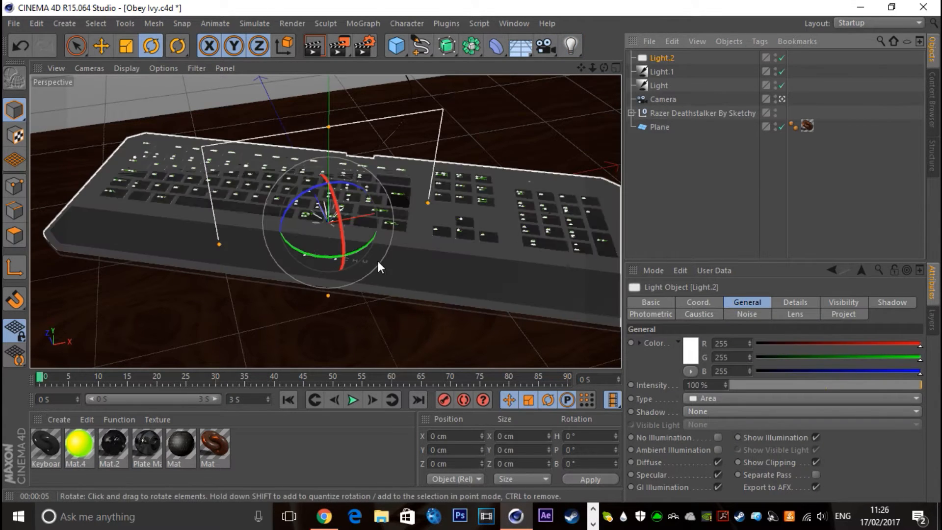
{"action": "left_click_drag", "start_coordinate": [319, 257], "coordinate": [230, 233]}
Set the area light's colour to RGB 255, 204, 162 and its falloff to Inverse Square (Physically Accurate)
{"action": "left_click", "coordinate": [690, 350]}
{"action": "left_click", "coordinate": [664, 303]}
{"action": "left_click_drag", "start_coordinate": [632, 328], "coordinate": [640, 292]}
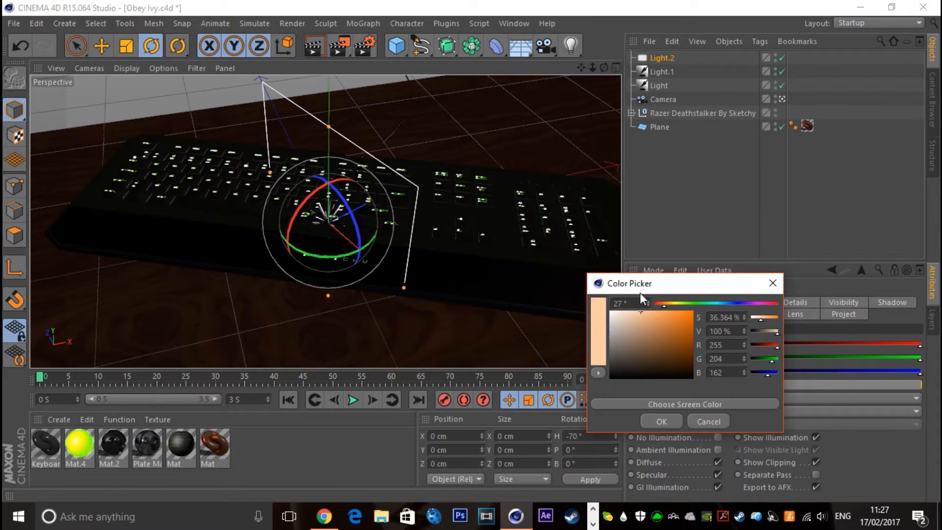
{"action": "left_click", "coordinate": [663, 422]}
{"action": "left_click", "coordinate": [781, 304]}
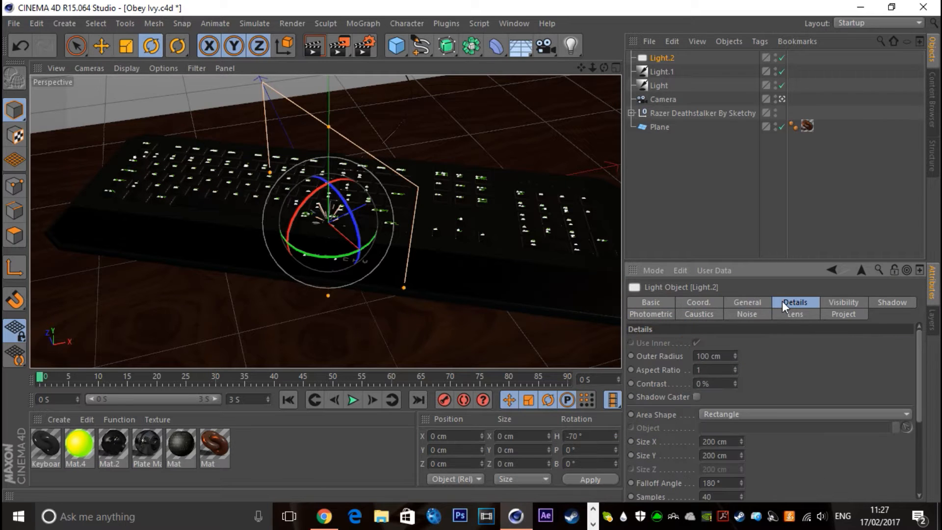
{"action": "scroll", "coordinate": [758, 380], "scroll_direction": "down", "scroll_amount": 3}
{"action": "left_click", "coordinate": [702, 473]}
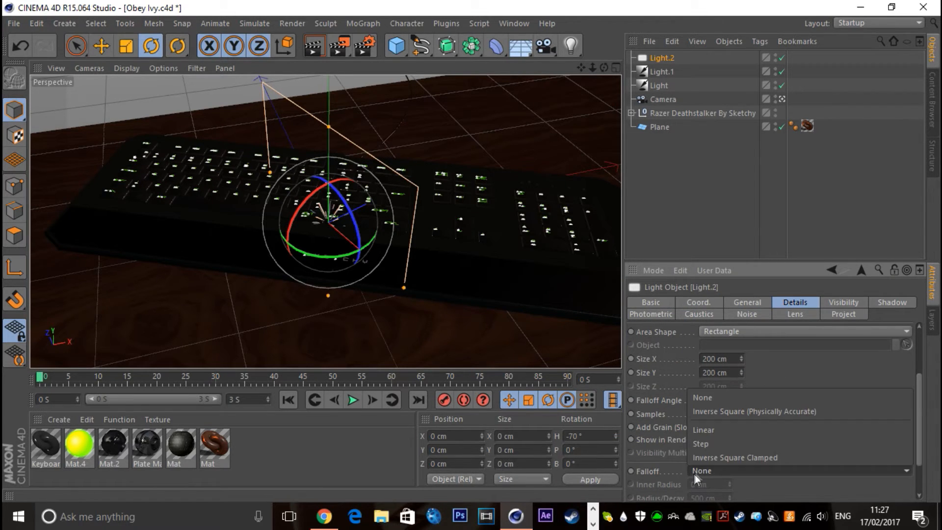
{"action": "left_click", "coordinate": [723, 408]}
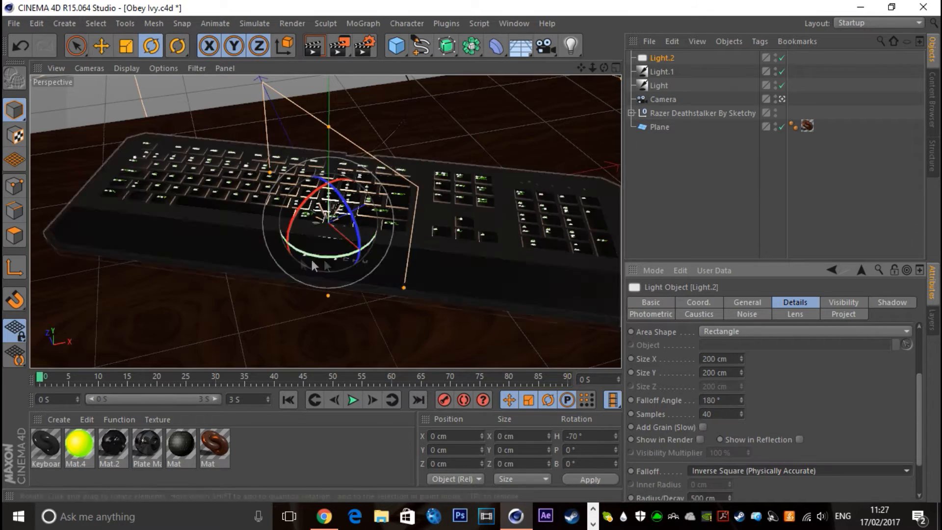
Move the area light to about X 446.4, Y 57.5, Z 88.5 cm and enlarge its falloff radius
{"action": "key", "text": "e"}
{"action": "left_click_drag", "start_coordinate": [343, 211], "coordinate": [646, 135]}
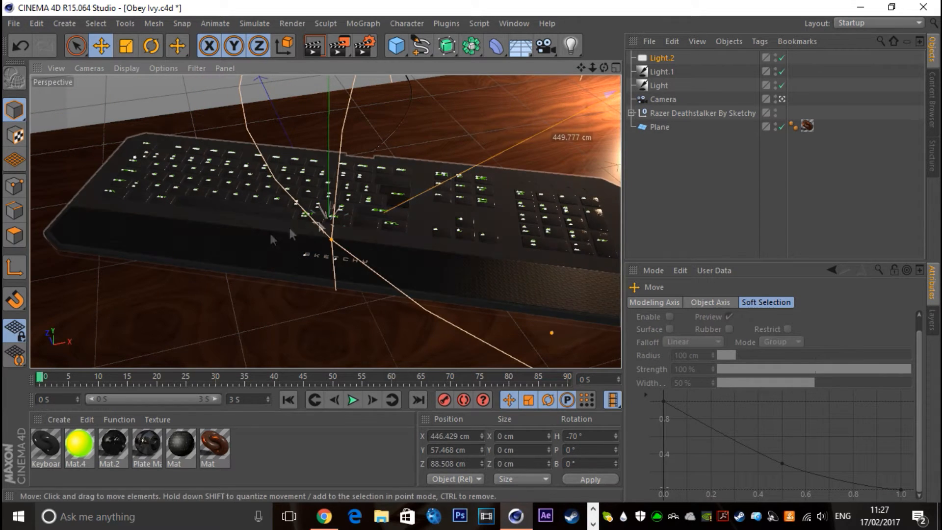
{"action": "left_click_drag", "start_coordinate": [331, 241], "coordinate": [44, 304]}
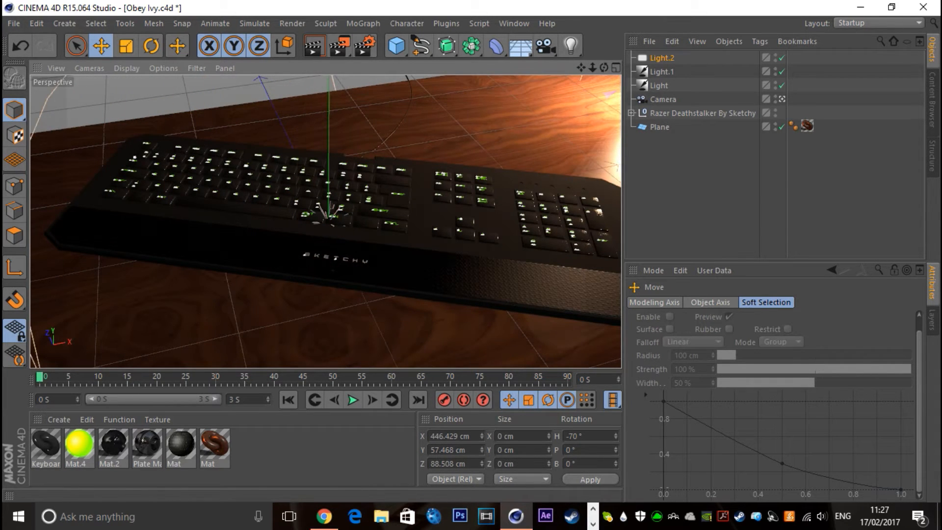
Set the area light's intensity to 84% and its shadow to Shadow Maps (Soft)
{"action": "left_click", "coordinate": [656, 58]}
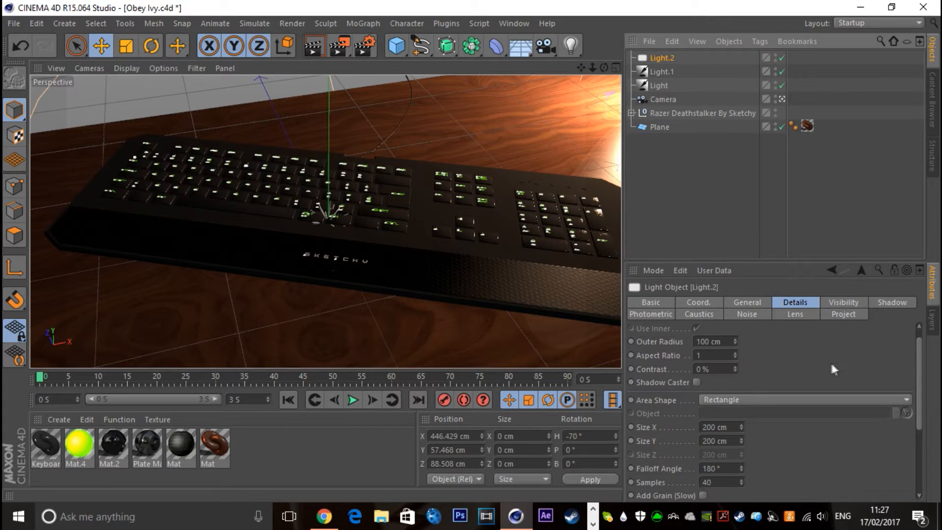
{"action": "left_click", "coordinate": [755, 302]}
{"action": "left_click_drag", "start_coordinate": [917, 387], "coordinate": [891, 386]}
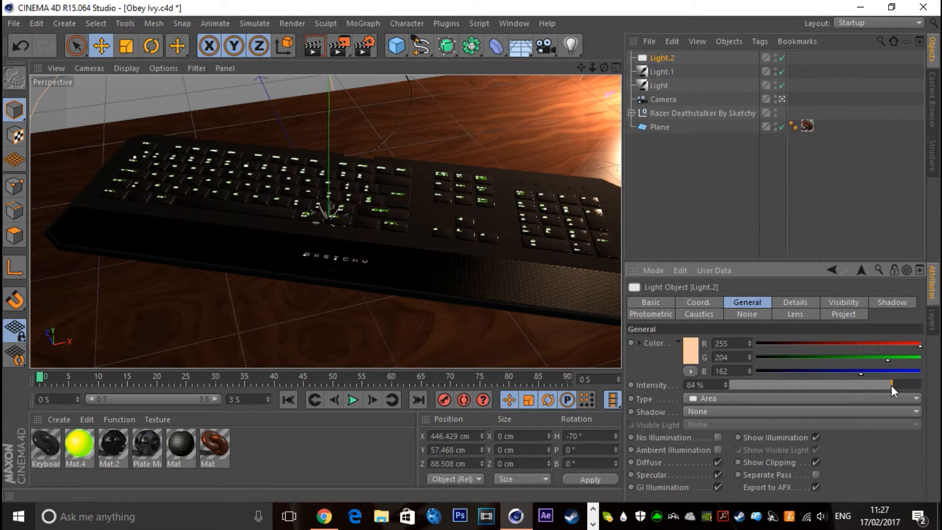
{"action": "left_click", "coordinate": [712, 411]}
{"action": "left_click", "coordinate": [723, 434]}
Set the area light's shadow colour to dark grey RGB 41, 41, 41 and its shadow density to 75%
{"action": "left_click", "coordinate": [891, 302]}
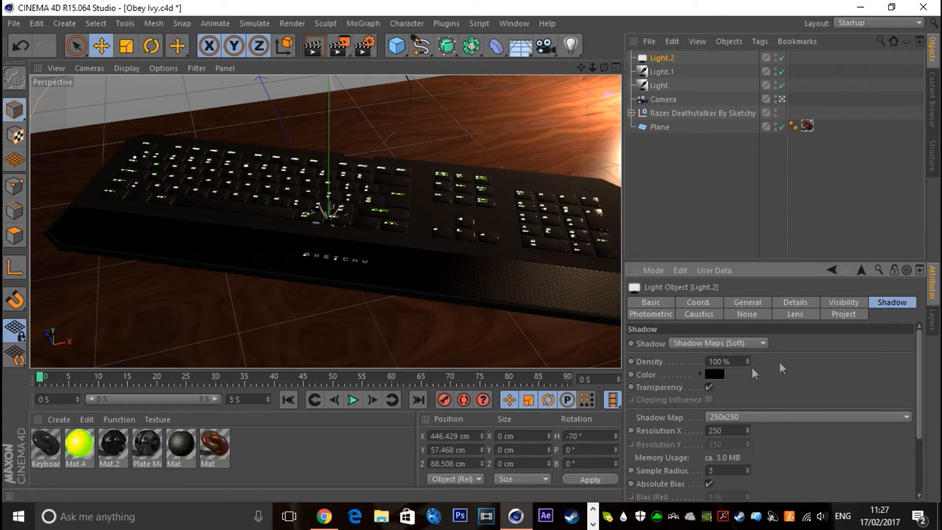
{"action": "left_click", "coordinate": [712, 375]}
{"action": "left_click", "coordinate": [637, 387]}
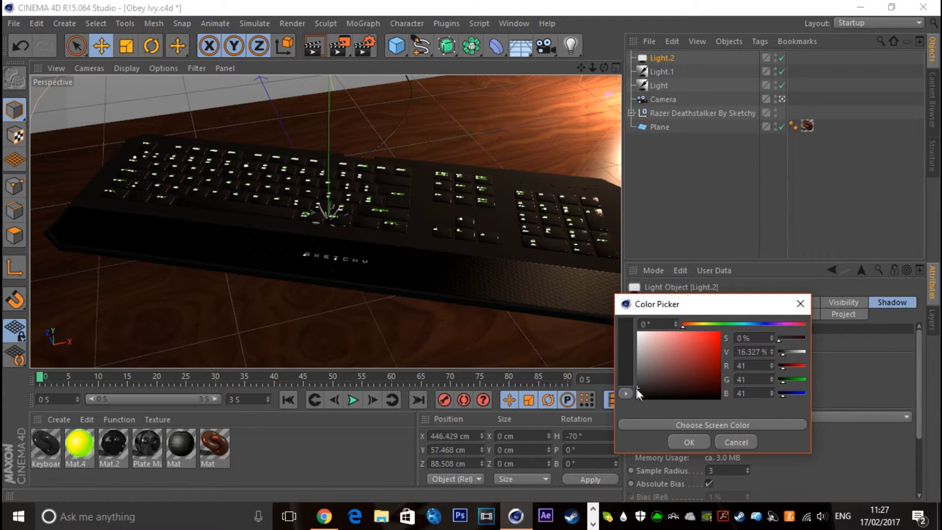
{"action": "left_click", "coordinate": [689, 442]}
{"action": "type", "text": "75"}
{"action": "key", "text": "Return"}
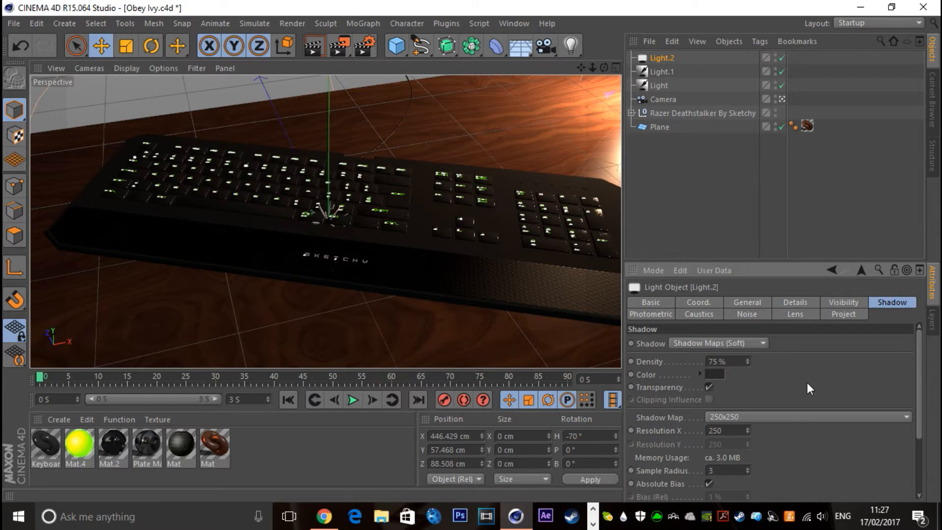
{"action": "left_click", "coordinate": [713, 206]}
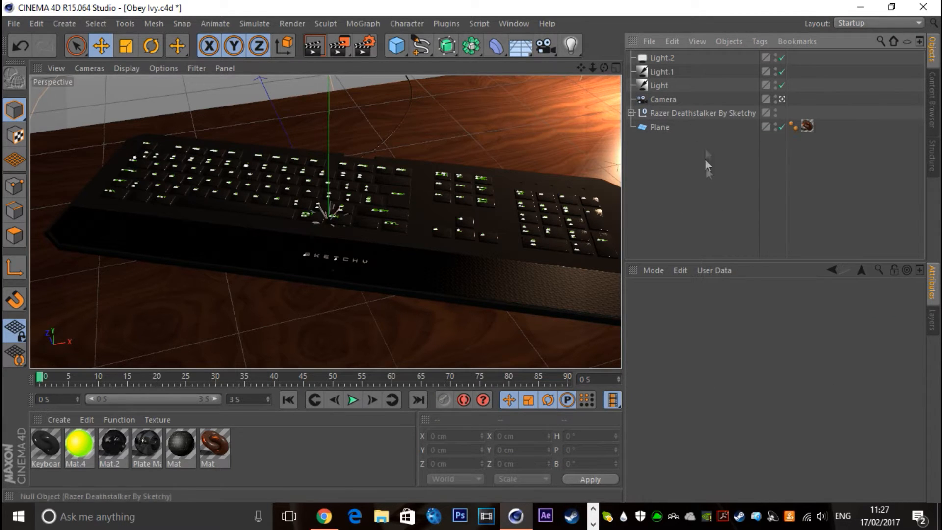
Add a Sky object to the scene
{"action": "left_click", "coordinate": [520, 46]}
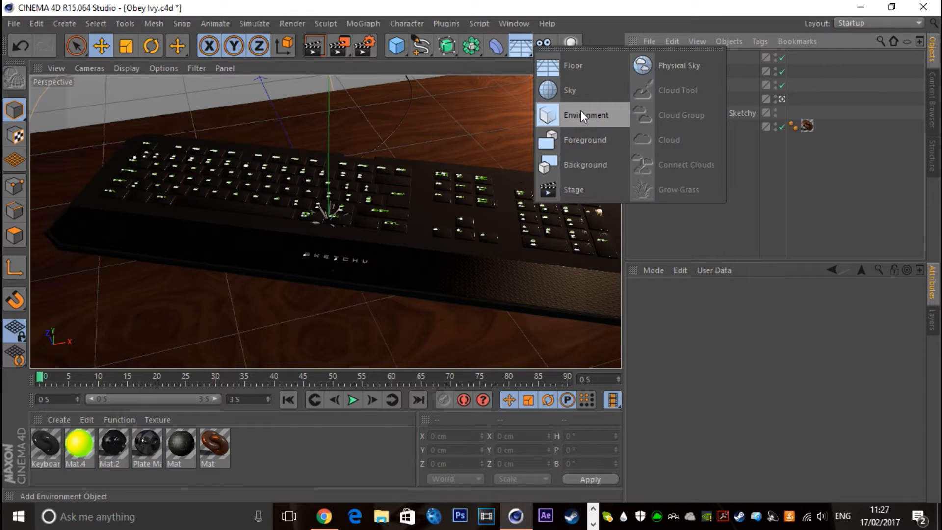
{"action": "left_click", "coordinate": [581, 93]}
{"action": "left_click", "coordinate": [720, 207]}
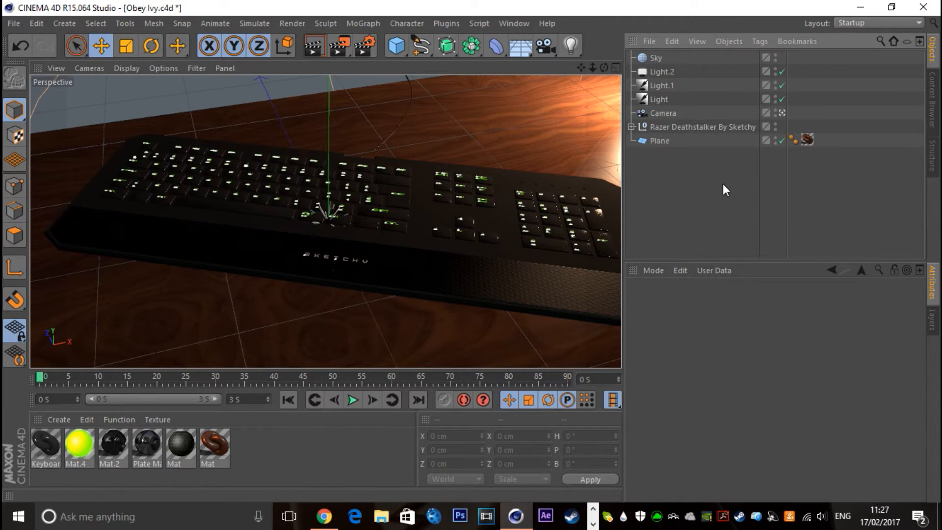
Create a new material and open its colour channel settings
{"action": "double_click", "coordinate": [331, 448]}
{"action": "double_click", "coordinate": [39, 439]}
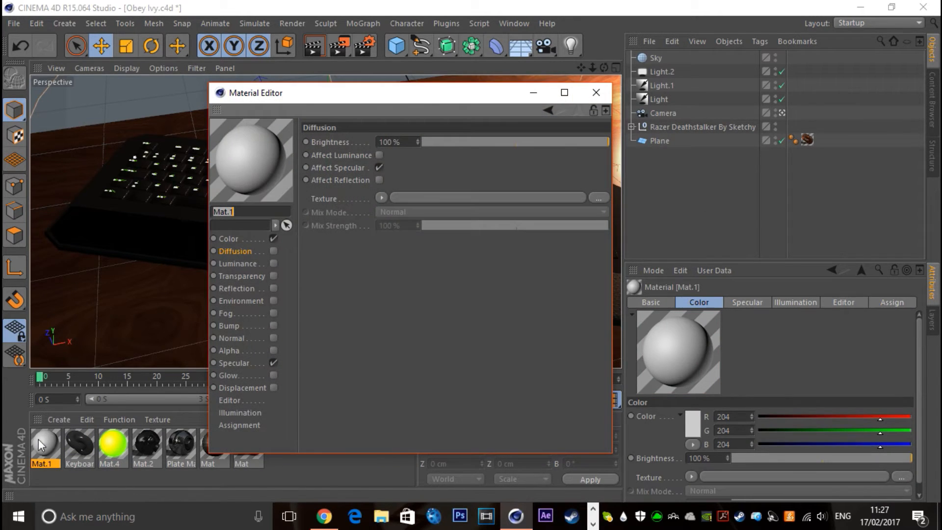
{"action": "left_click", "coordinate": [229, 238]}
Load the elegant-kitchen-island-lighting image as the new material's colour texture without copying it to the project location
{"action": "left_click", "coordinate": [365, 202]}
{"action": "left_click", "coordinate": [387, 181]}
{"action": "scroll", "coordinate": [488, 266], "scroll_direction": "down", "scroll_amount": 8}
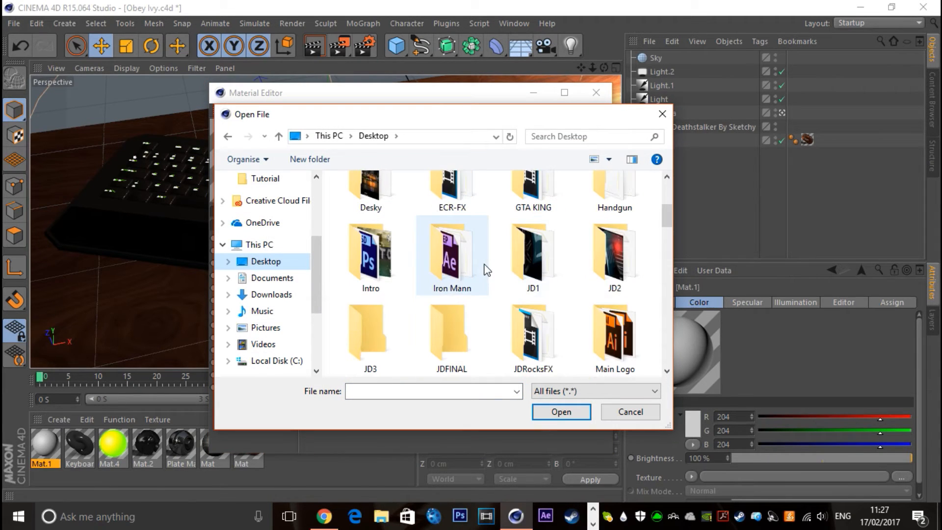
{"action": "scroll", "coordinate": [515, 288], "scroll_direction": "down", "scroll_amount": 3}
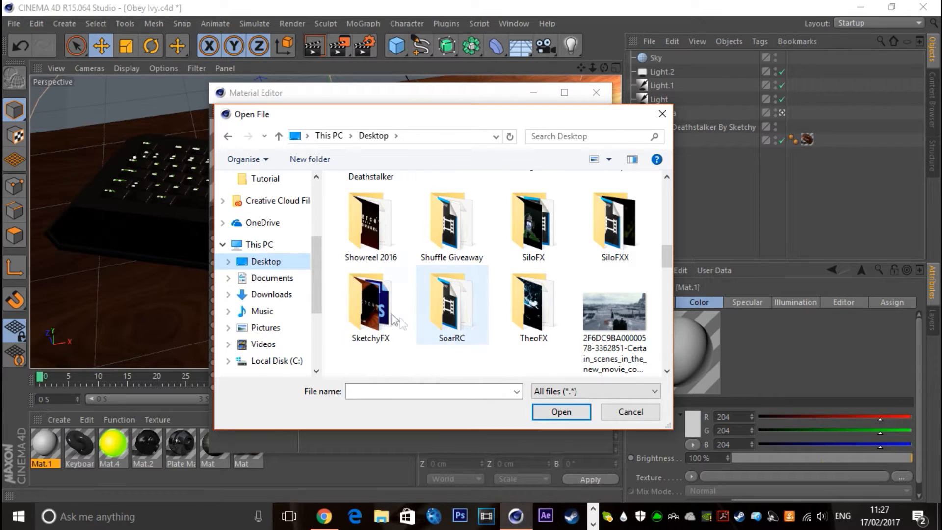
{"action": "double_click", "coordinate": [369, 308]}
{"action": "left_click", "coordinate": [612, 238]}
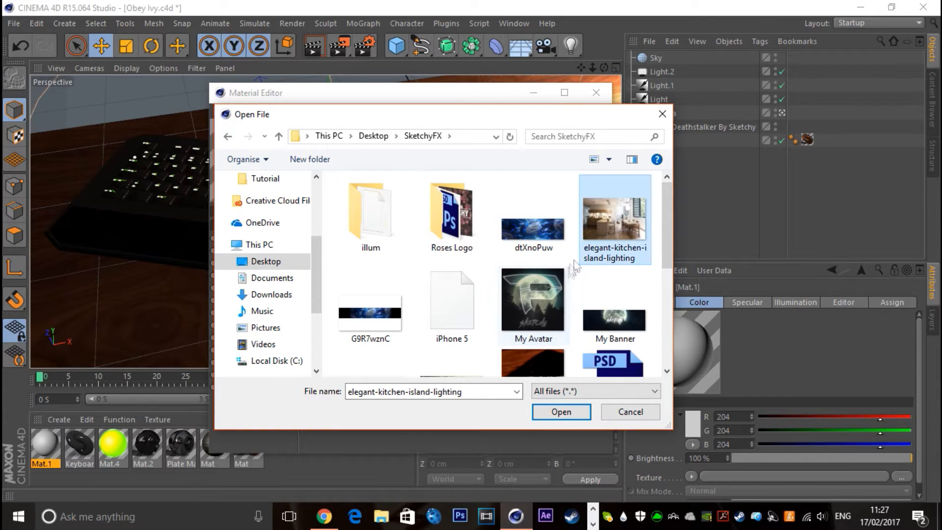
{"action": "left_click", "coordinate": [560, 412]}
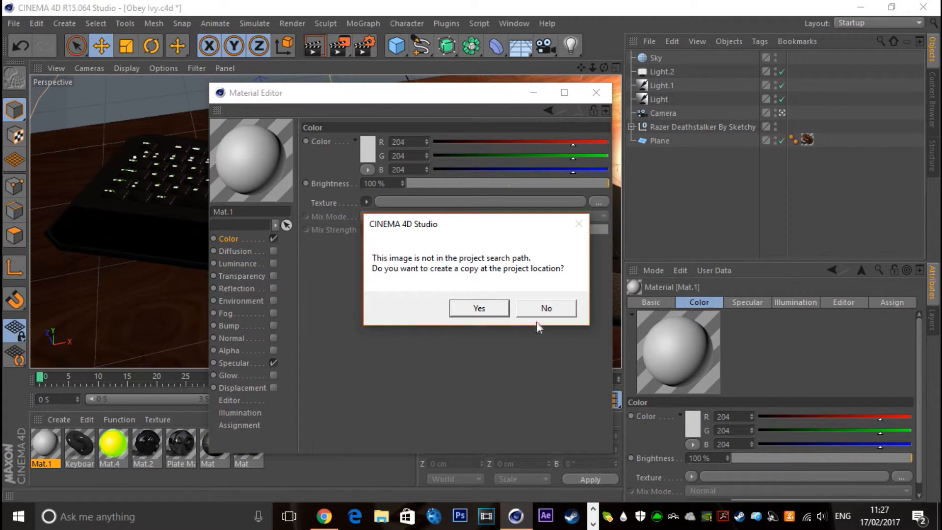
{"action": "left_click", "coordinate": [562, 310]}
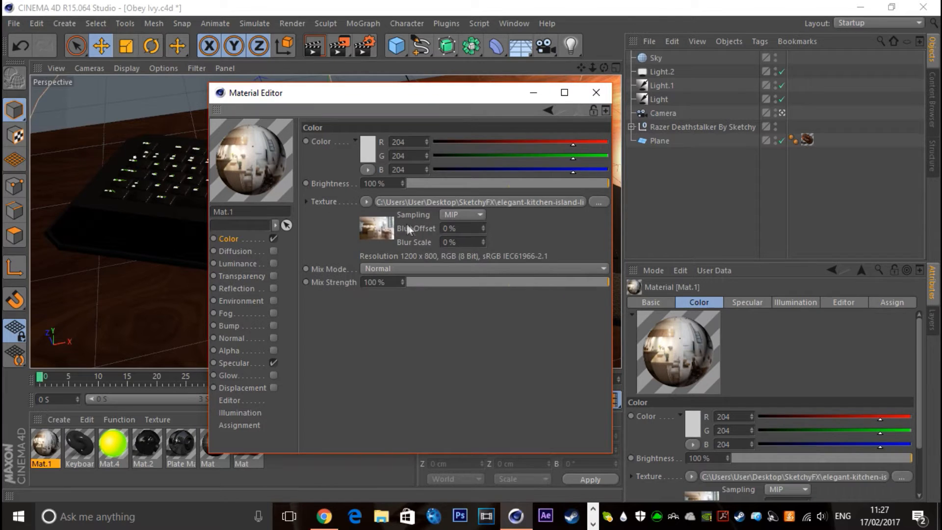
Use the Red-DHDRI-INT-01 image from the SketchyFX folder as Mat.1's colour texture, without copying it to the project
{"action": "left_click", "coordinate": [365, 202]}
{"action": "left_click", "coordinate": [391, 132]}
{"action": "scroll", "coordinate": [586, 290], "scroll_direction": "down", "scroll_amount": 3}
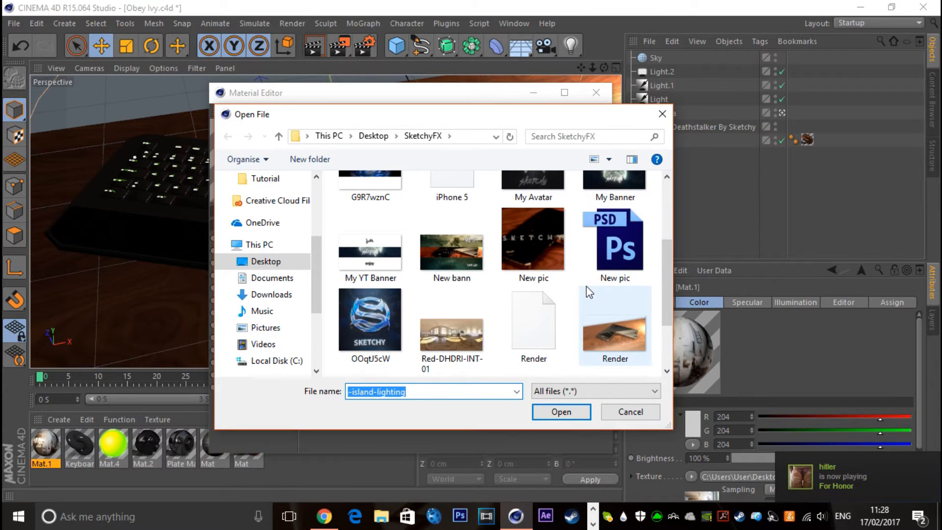
{"action": "left_click", "coordinate": [465, 365]}
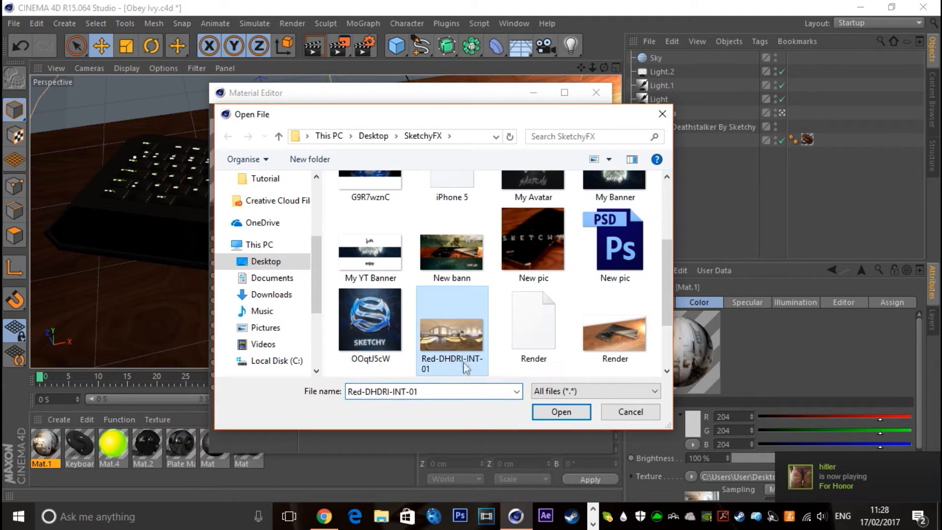
{"action": "left_click", "coordinate": [552, 413]}
{"action": "left_click", "coordinate": [543, 311]}
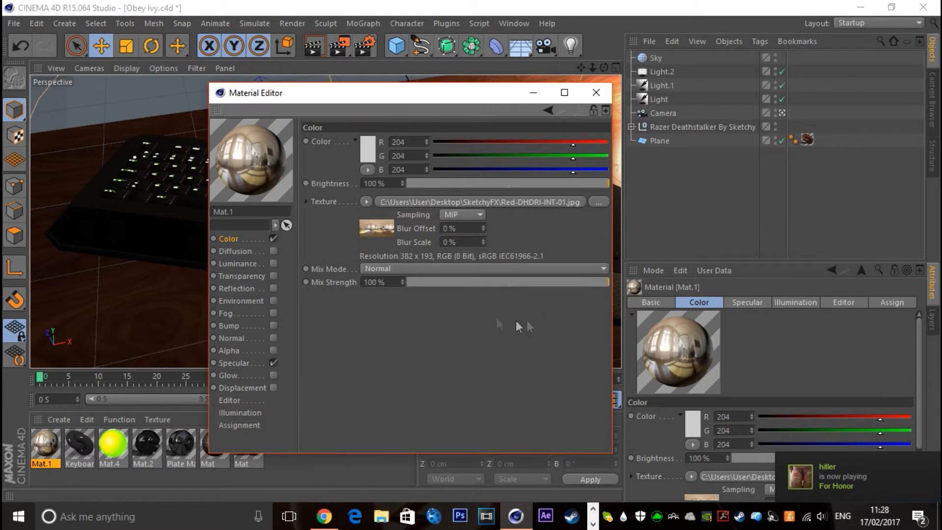
Set Mat.1's preview to Double Torus (GI) and apply the material to the Sky object
{"action": "right_click", "coordinate": [245, 161]}
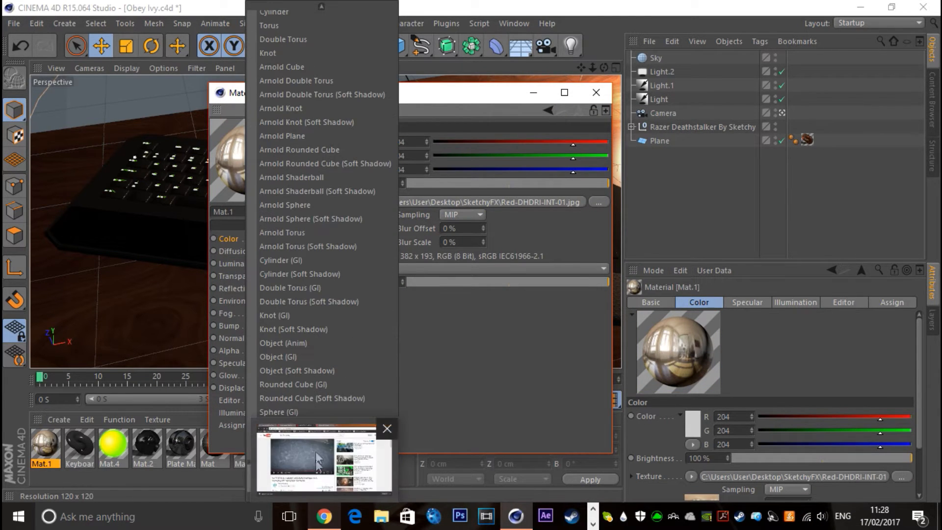
{"action": "left_click", "coordinate": [308, 287]}
{"action": "left_click", "coordinate": [596, 92]}
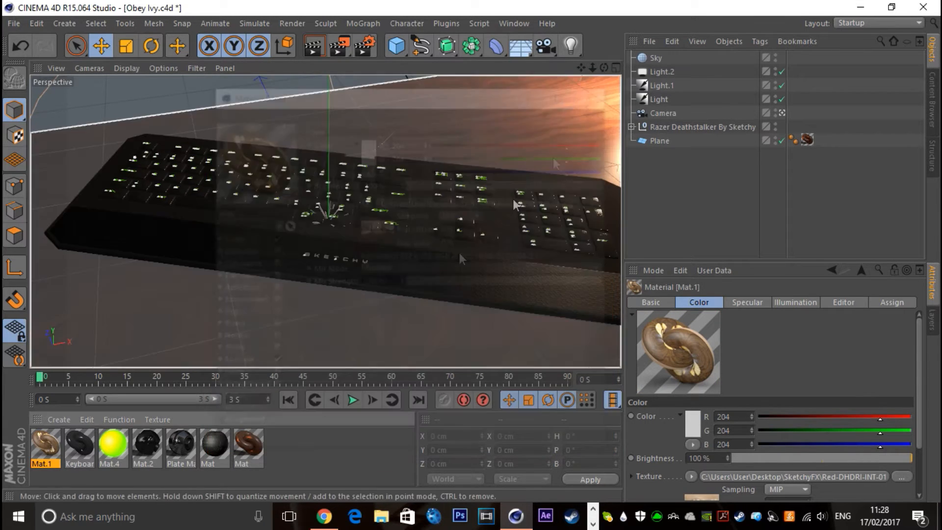
{"action": "left_click_drag", "start_coordinate": [42, 445], "coordinate": [714, 116]}
{"action": "left_click_drag", "start_coordinate": [654, 61], "coordinate": [654, 61]}
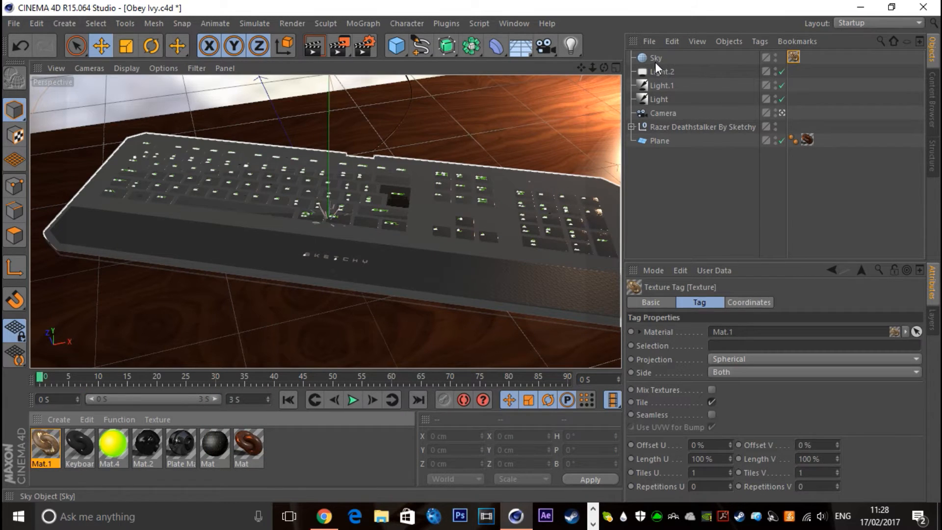
Add a Compositing tag to the Sky object and disable its Seen by Camera option
{"action": "right_click", "coordinate": [657, 60]}
{"action": "mouse_move", "coordinate": [679, 19]}
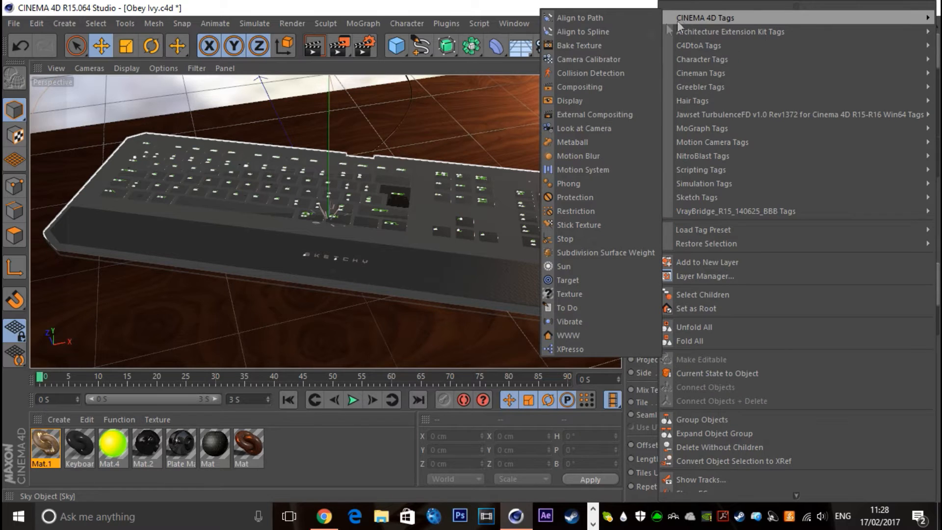
{"action": "left_click", "coordinate": [575, 87]}
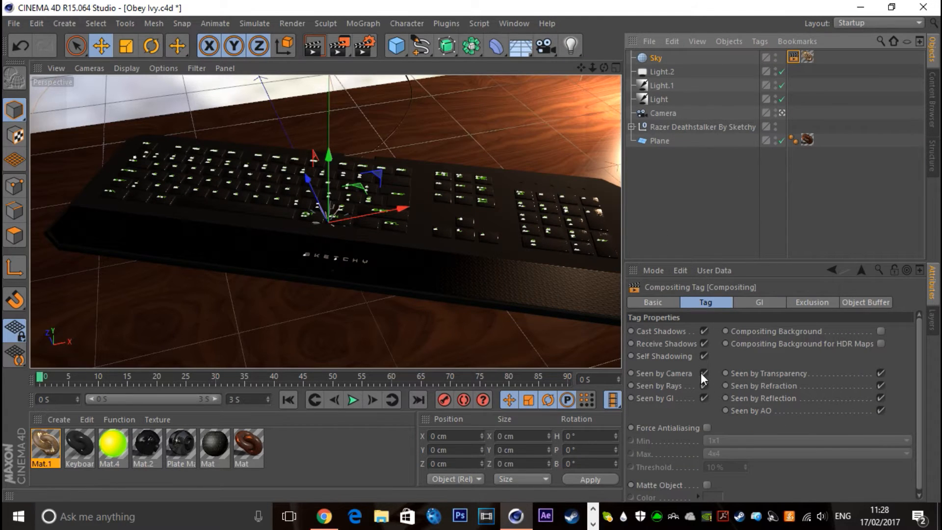
{"action": "left_click", "coordinate": [704, 374]}
Render the active view to check the sky's effect on the keyboard and inspect the area light's shadow settings
{"action": "left_click", "coordinate": [700, 197]}
{"action": "left_click", "coordinate": [312, 49]}
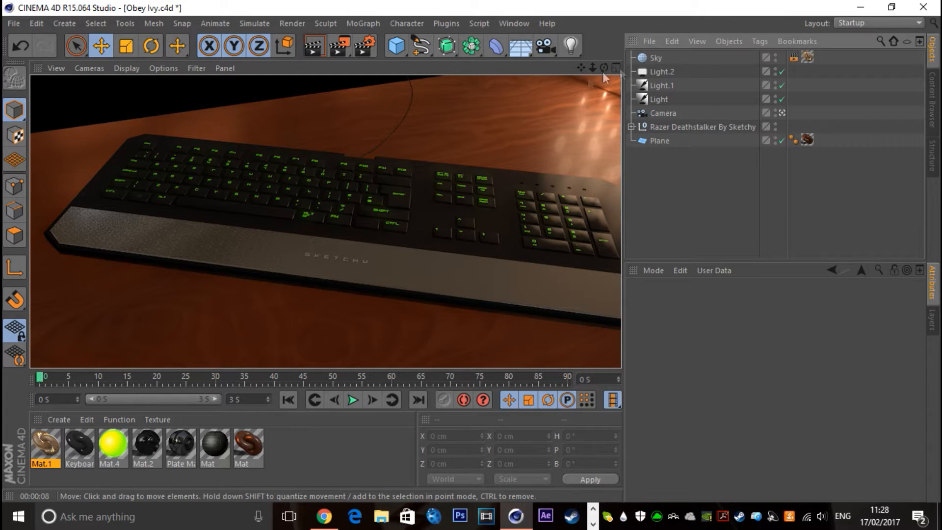
{"action": "left_click", "coordinate": [660, 72]}
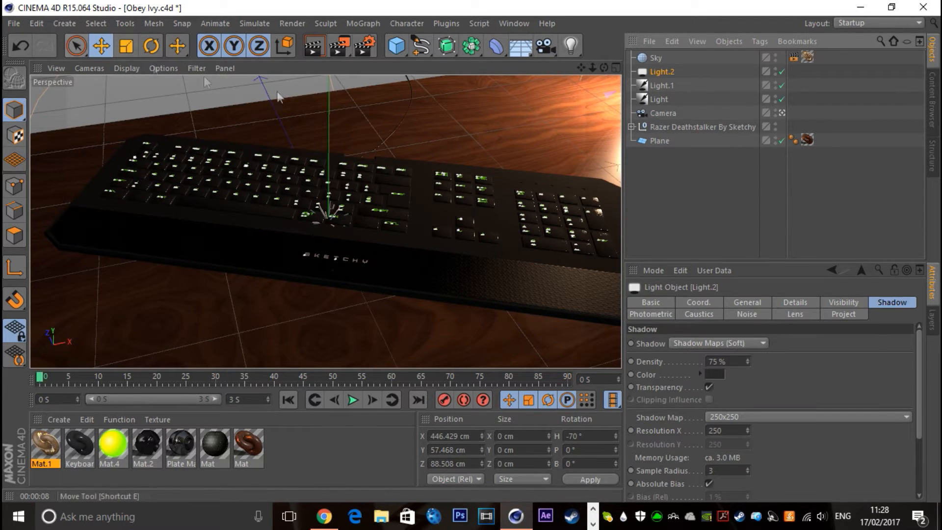
{"action": "left_click", "coordinate": [687, 168]}
Reframe the camera on the keyboard at about X -59.5, Y 317.3, Z -349.4 cm, with heading -8.5° and pitch -41.7°
{"action": "mouse_move", "coordinate": [581, 68]}
{"action": "left_mouse_down"}
{"action": "mouse_move", "coordinate": [593, 58]}
{"action": "mouse_move", "coordinate": [572, 47]}
{"action": "mouse_move", "coordinate": [583, 74]}
{"action": "left_mouse_up"}
{"action": "left_click", "coordinate": [664, 114]}
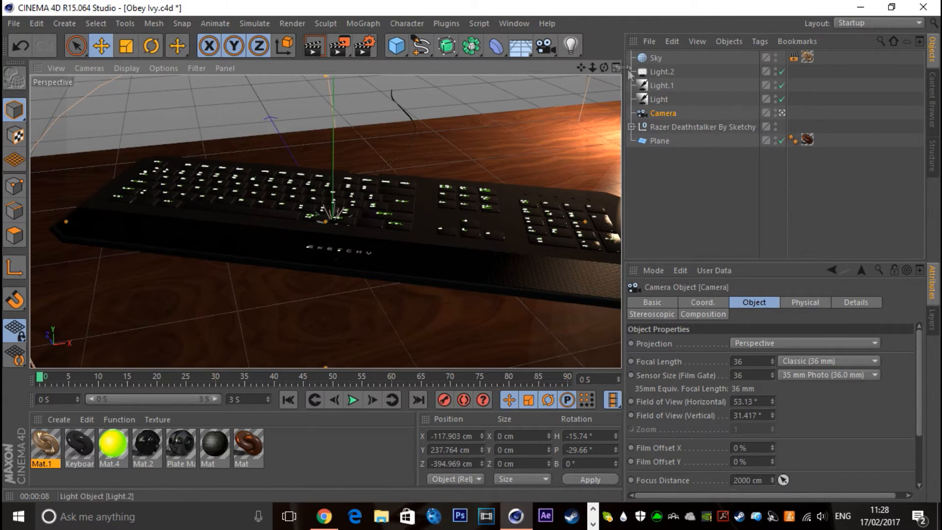
{"action": "left_click_drag", "start_coordinate": [386, 143], "coordinate": [324, 137], "text": "alt"}
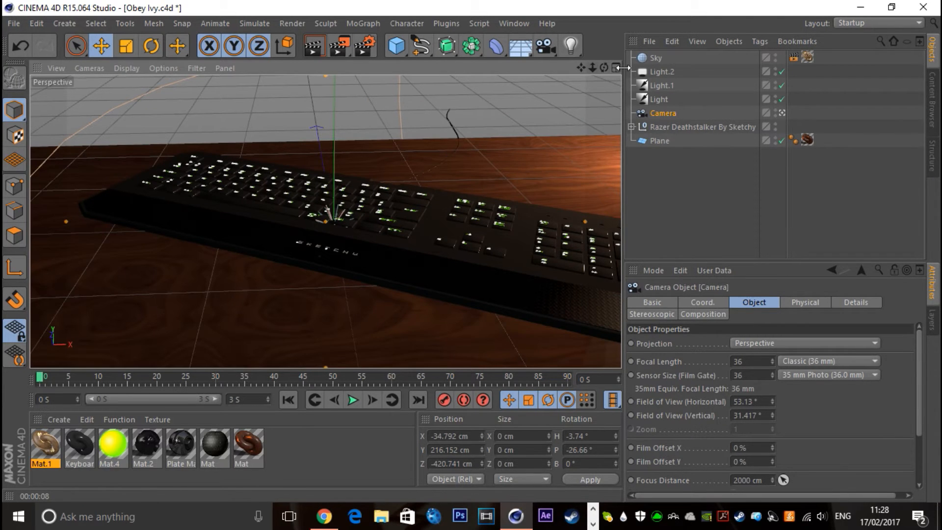
{"action": "left_click_drag", "start_coordinate": [604, 67], "coordinate": [596, 97]}
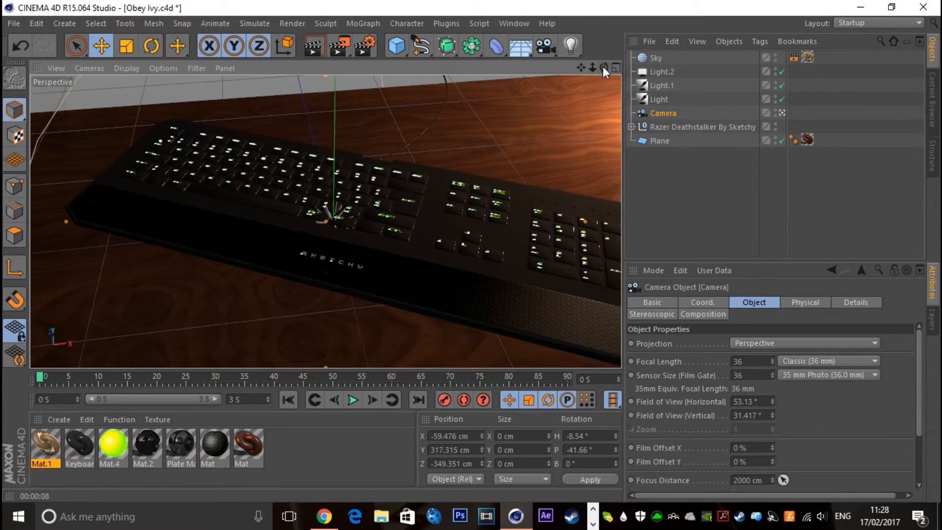
Set Plate Mat's reflection brightness to 15% and raise its specular height, checking the look in a view render
{"action": "left_click", "coordinate": [181, 446]}
{"action": "double_click", "coordinate": [180, 448]}
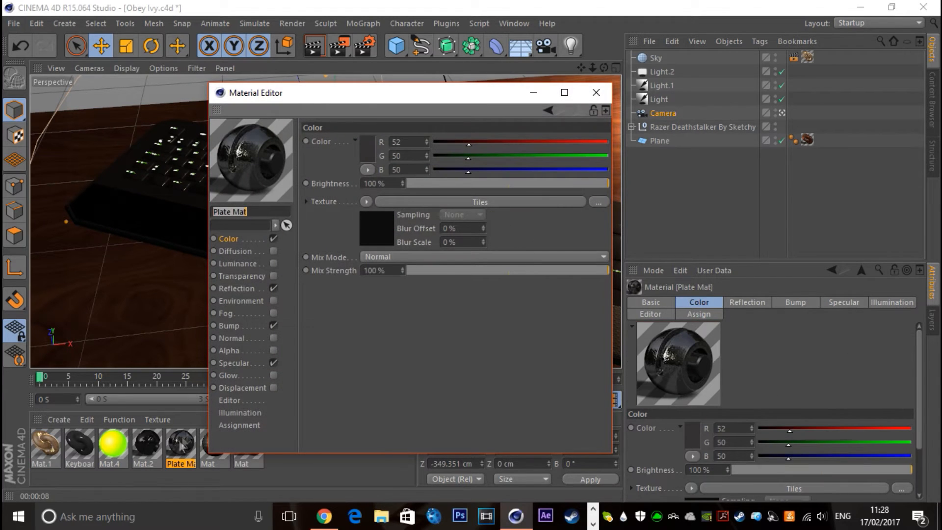
{"action": "left_click", "coordinate": [236, 287]}
{"action": "left_click_drag", "start_coordinate": [446, 184], "coordinate": [444, 184]}
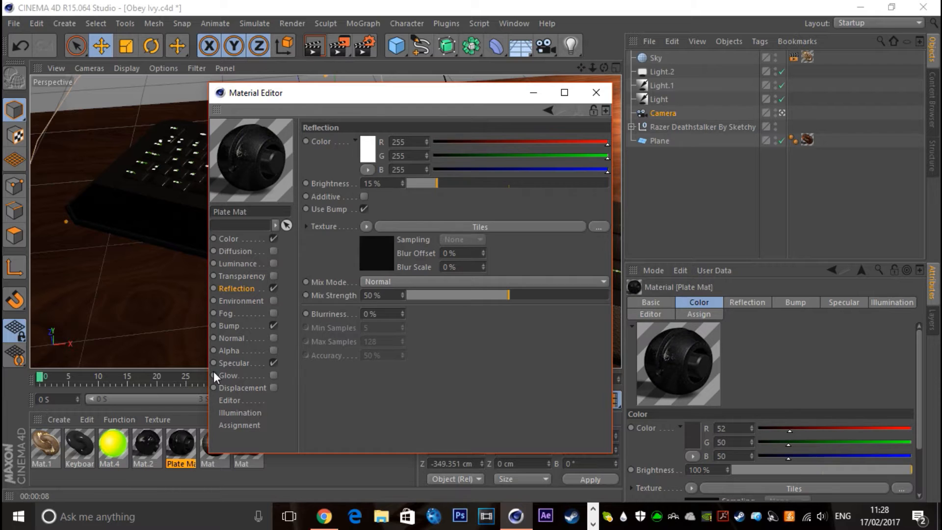
{"action": "left_click", "coordinate": [233, 363]}
{"action": "left_click_drag", "start_coordinate": [511, 351], "coordinate": [601, 357]}
{"action": "left_click", "coordinate": [596, 93]}
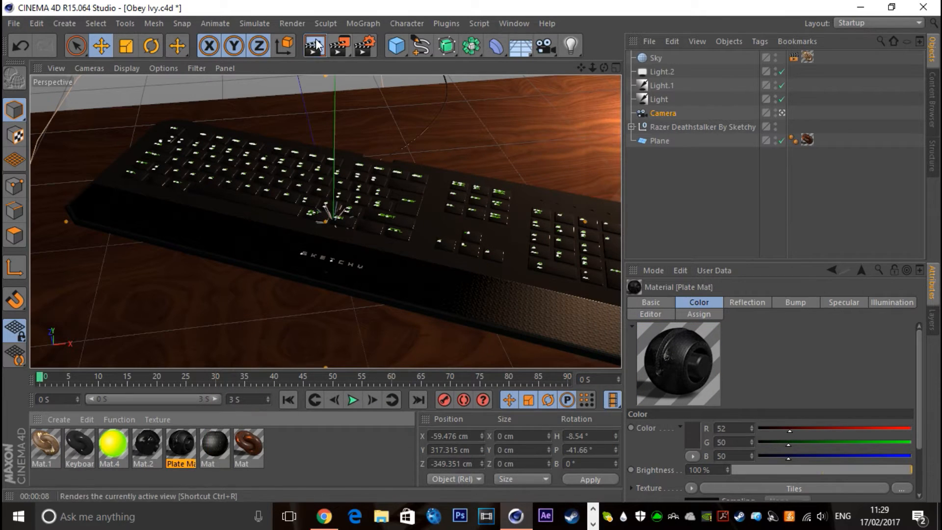
{"action": "left_click", "coordinate": [314, 45]}
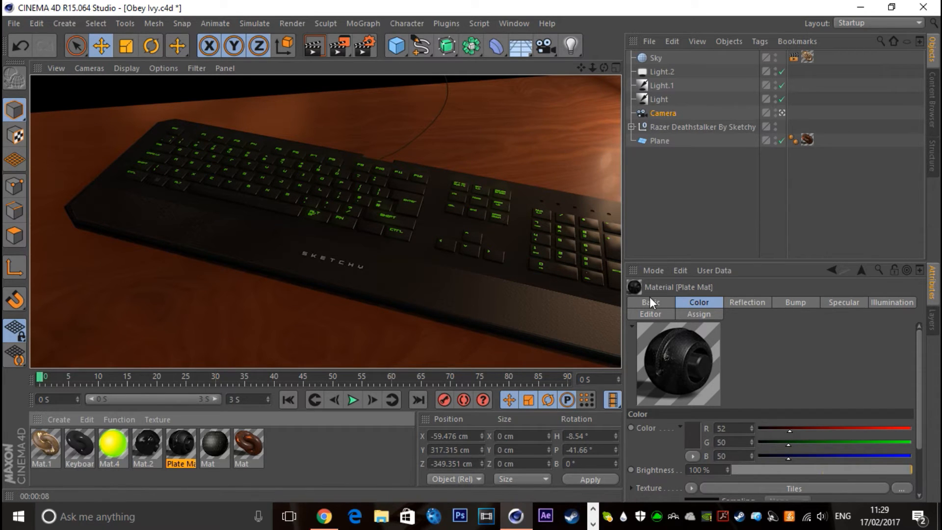
Set Mat.2's reflection brightness to 35% and review its specular settings
{"action": "double_click", "coordinate": [143, 441]}
{"action": "left_click", "coordinate": [228, 240]}
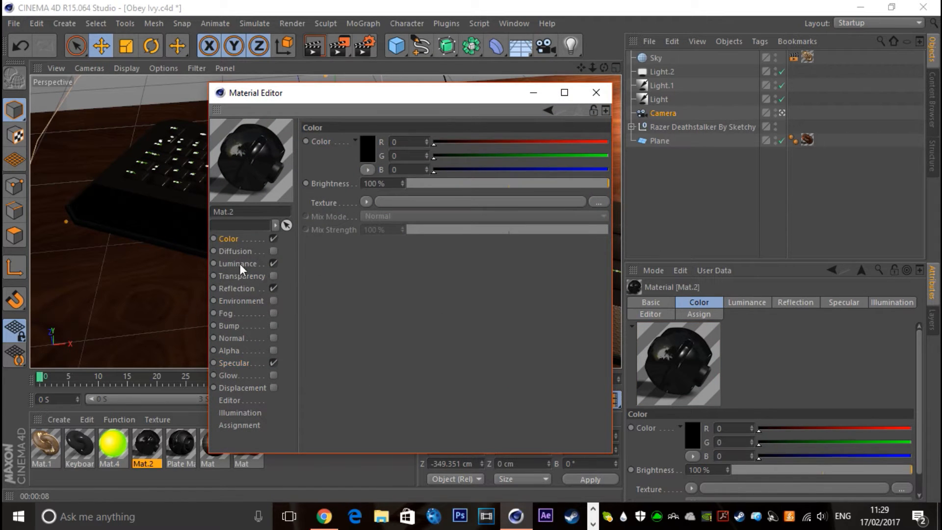
{"action": "left_click", "coordinate": [239, 285]}
{"action": "left_click", "coordinate": [247, 263]}
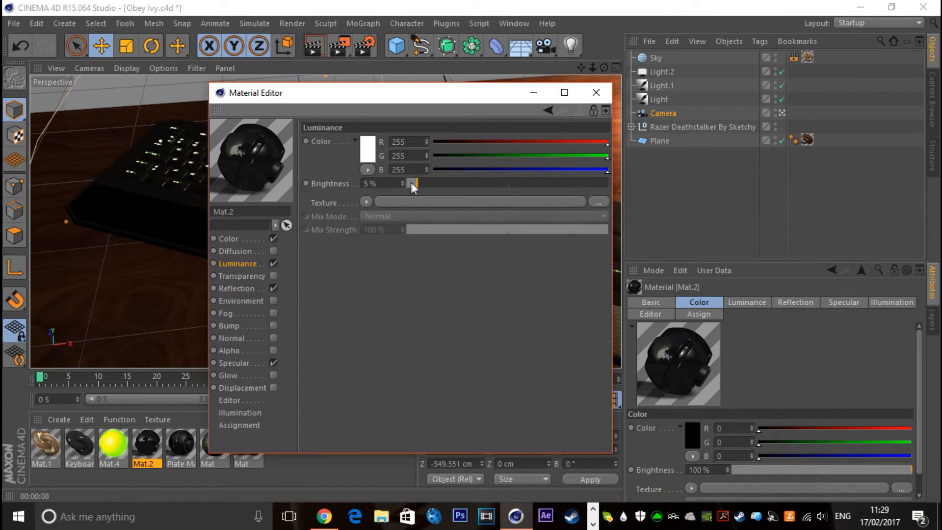
{"action": "left_click", "coordinate": [237, 288]}
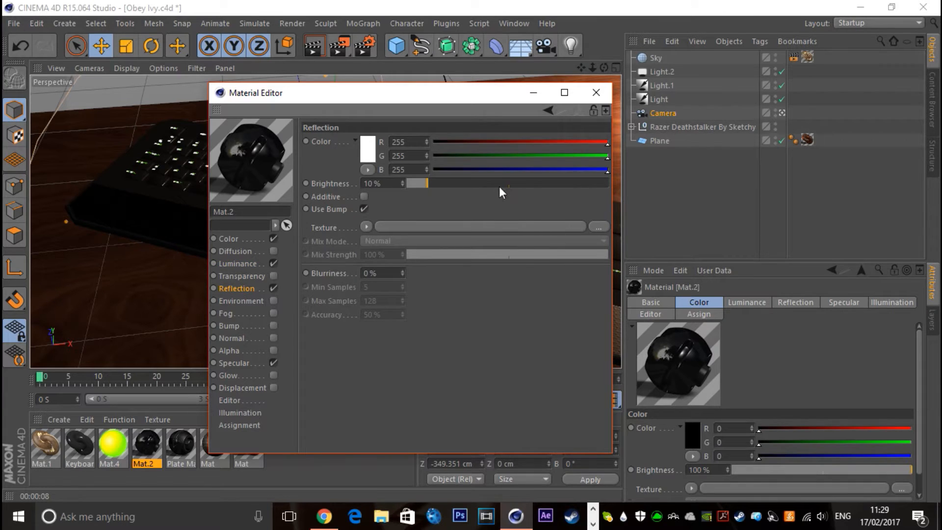
{"action": "left_click_drag", "start_coordinate": [500, 186], "coordinate": [478, 193]}
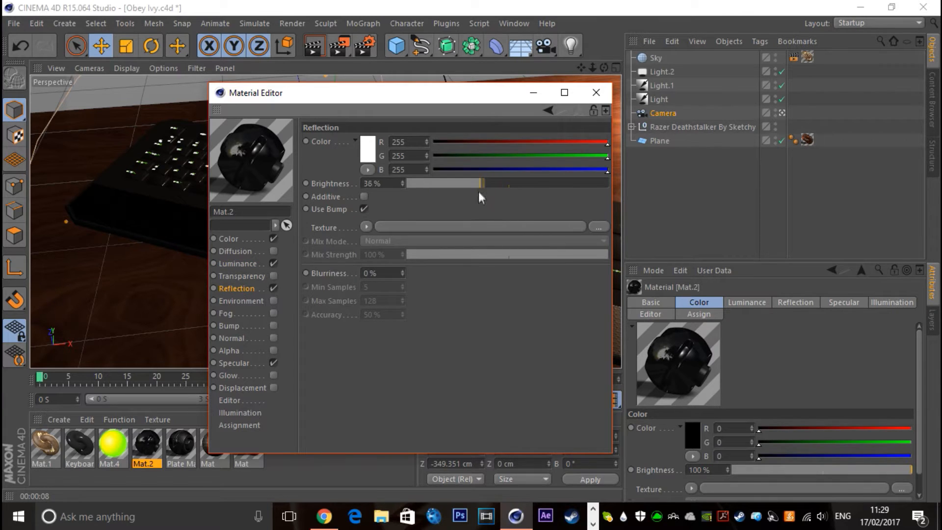
{"action": "left_click", "coordinate": [234, 362]}
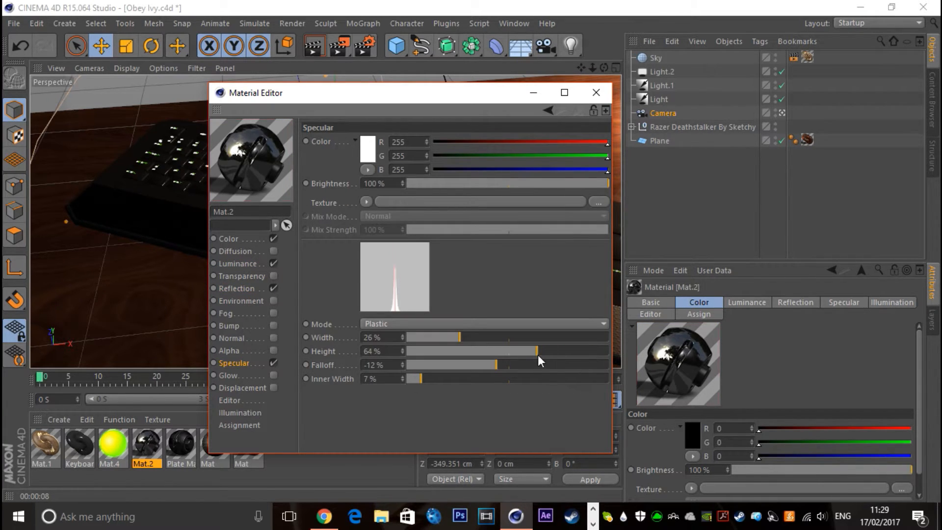
Enable diffusion on Mat.2 with a Color shader set to grey RGB 88, 88, 88, and render the view
{"action": "left_click", "coordinate": [233, 252]}
{"action": "left_click", "coordinate": [274, 251]}
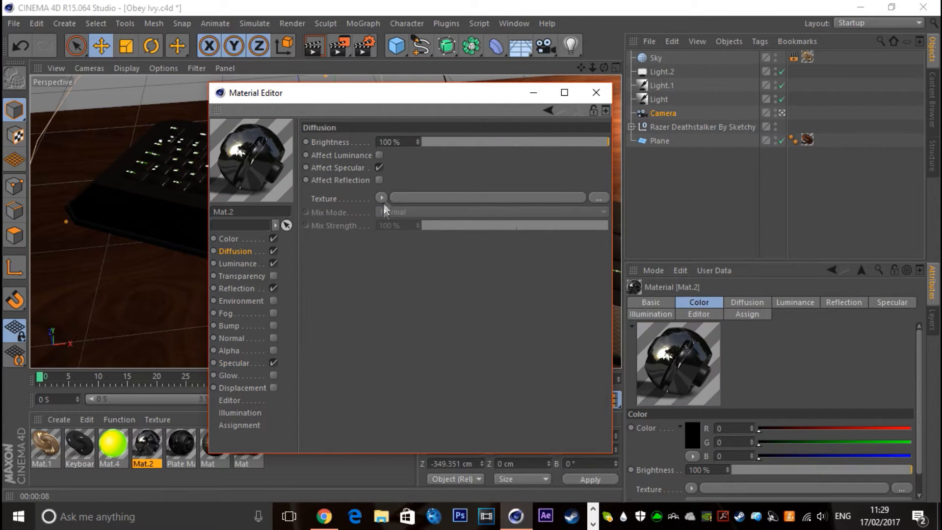
{"action": "left_click", "coordinate": [381, 197]}
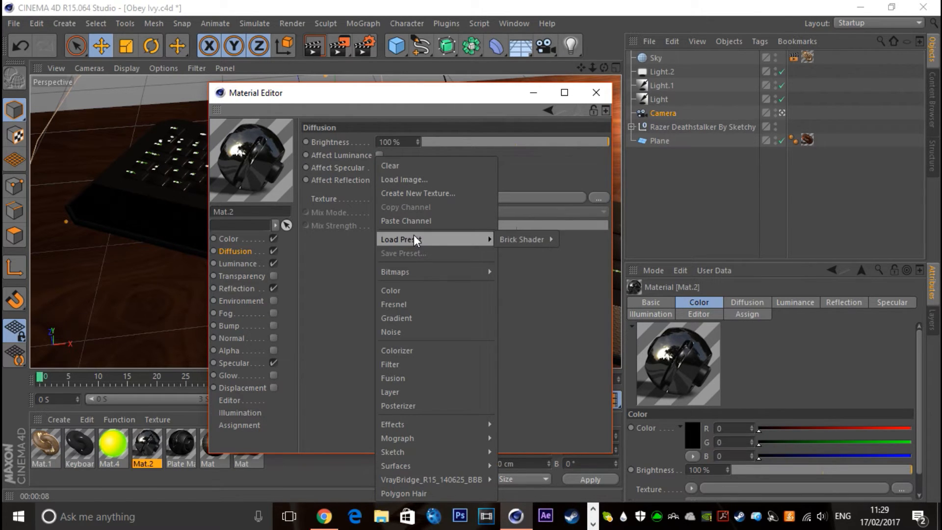
{"action": "left_click", "coordinate": [410, 291]}
{"action": "left_click", "coordinate": [393, 226]}
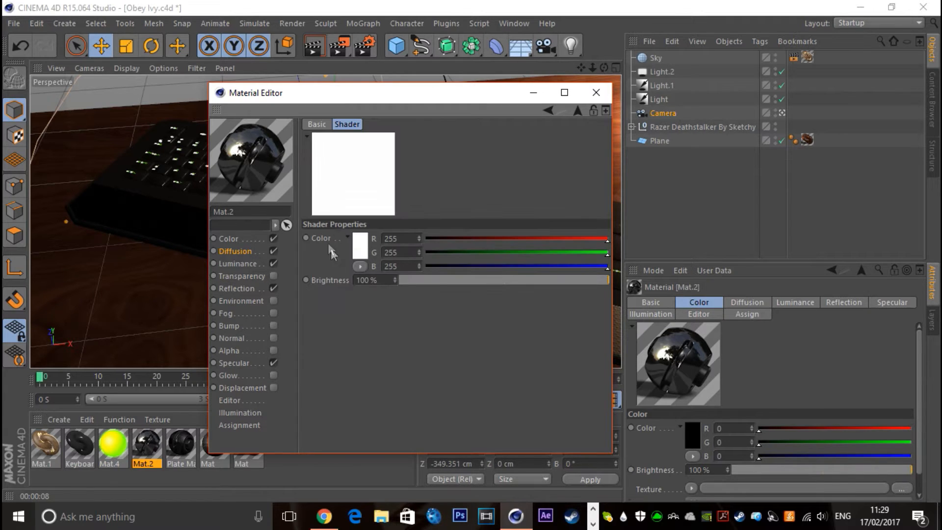
{"action": "left_click", "coordinate": [361, 246]}
{"action": "left_click", "coordinate": [269, 247]}
{"action": "left_click", "coordinate": [326, 309]}
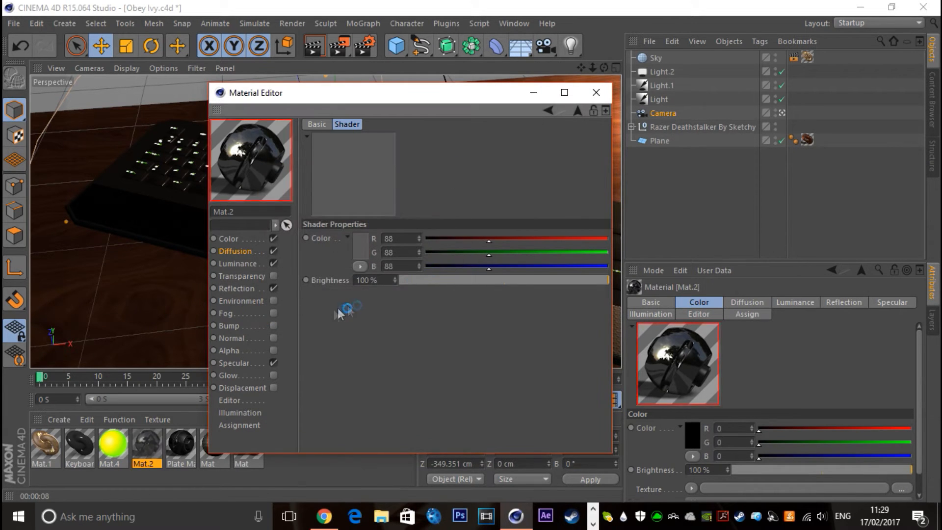
{"action": "left_click", "coordinate": [596, 92]}
{"action": "left_click", "coordinate": [326, 265]}
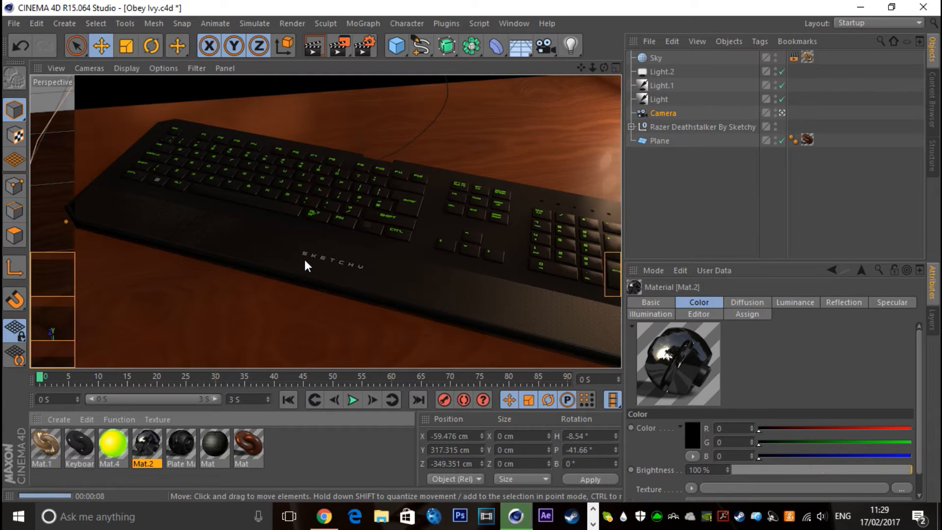
Check Light.1's general settings and set the intensity of Light to 84%
{"action": "left_click", "coordinate": [655, 83]}
{"action": "left_click", "coordinate": [742, 301]}
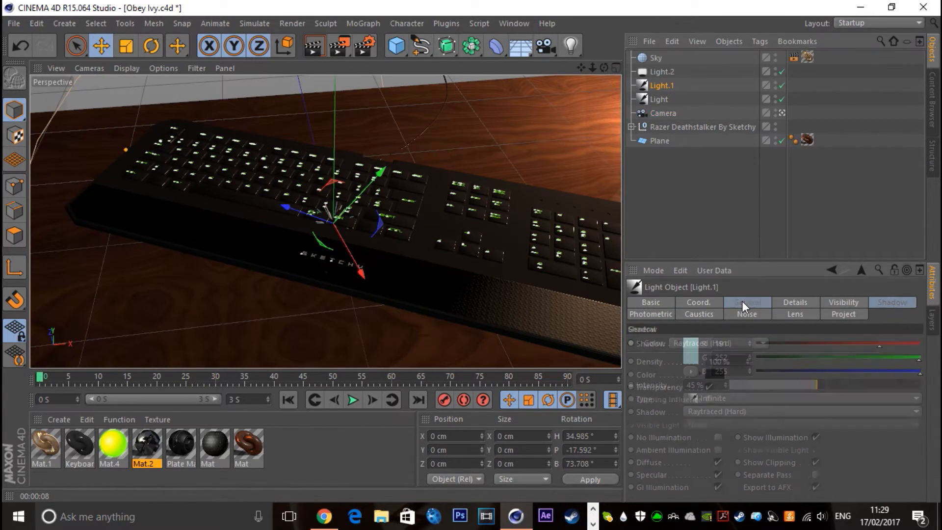
{"action": "left_click", "coordinate": [658, 100]}
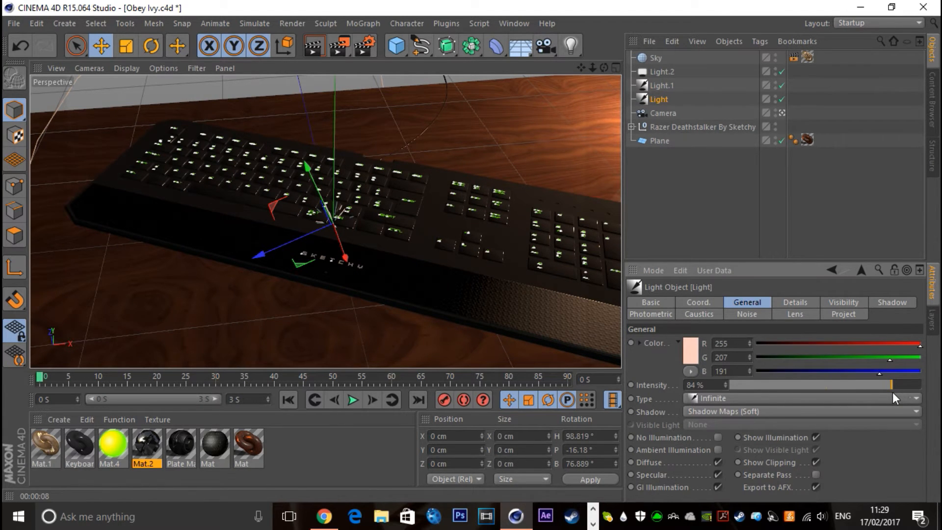
{"action": "left_click", "coordinate": [706, 240]}
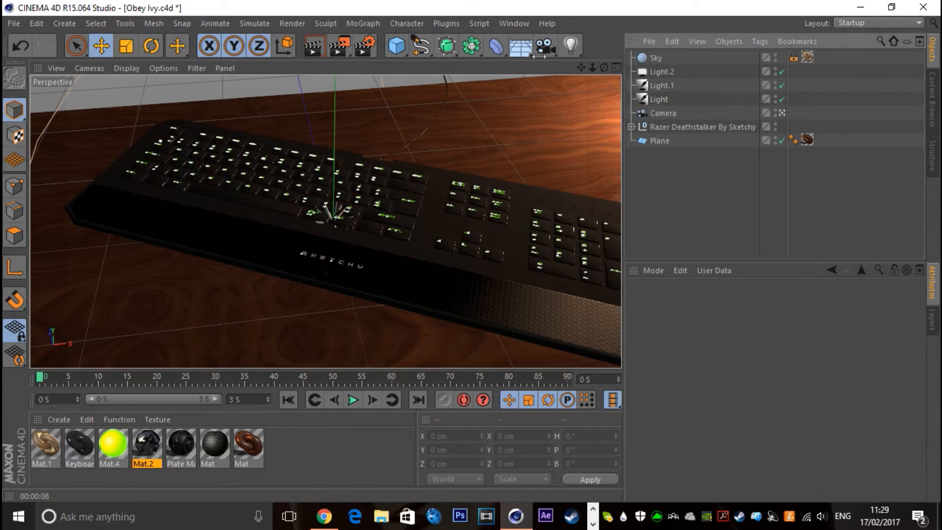
Add an infinite light and rotate it to about heading -10.7°, pitch -36.8° and bank -22.1°
{"action": "left_click", "coordinate": [556, 44]}
{"action": "left_click", "coordinate": [570, 44]}
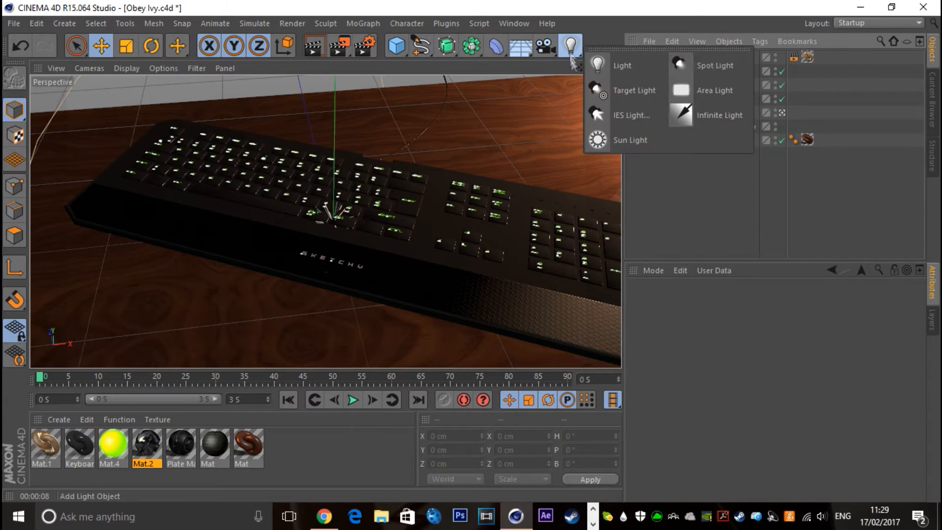
{"action": "left_click", "coordinate": [711, 118]}
{"action": "left_click", "coordinate": [152, 46]}
{"action": "left_click_drag", "start_coordinate": [354, 238], "coordinate": [346, 190]}
{"action": "left_click", "coordinate": [666, 59]}
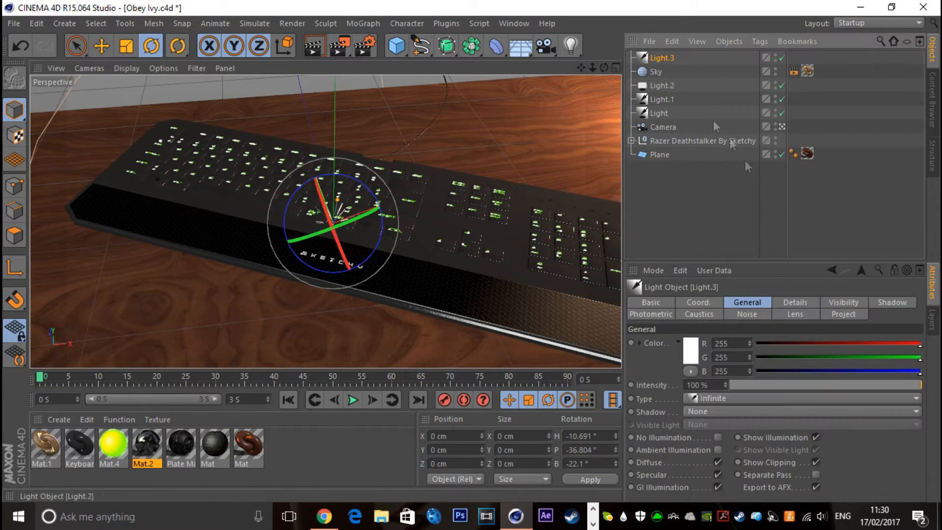
Give Light.3 a pale warm colour, RGB 255, 239, 229, with Shadow Maps (Soft) shadows
{"action": "left_click", "coordinate": [683, 347]}
{"action": "left_click", "coordinate": [660, 297]}
{"action": "left_click", "coordinate": [616, 307]}
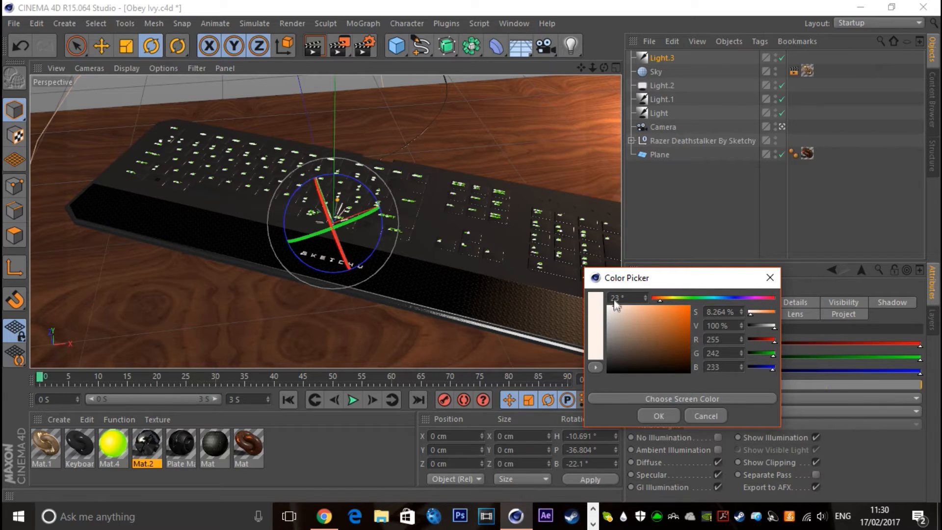
{"action": "left_click", "coordinate": [656, 418]}
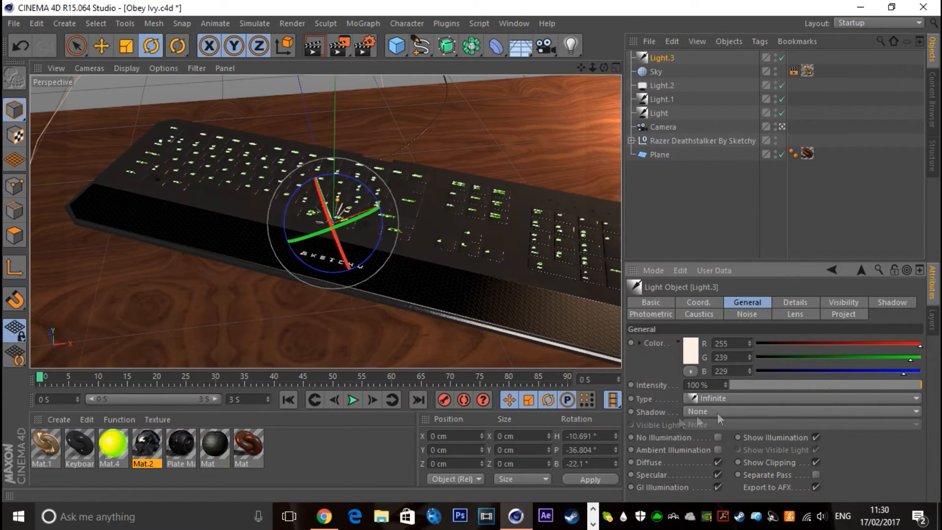
{"action": "left_click", "coordinate": [719, 412]}
{"action": "left_click", "coordinate": [696, 434]}
Try Inverse Square (Physically Accurate) falloff on Light.3 and return the falloff to None
{"action": "left_click", "coordinate": [795, 302]}
{"action": "left_click", "coordinate": [722, 428]}
{"action": "left_click", "coordinate": [705, 367]}
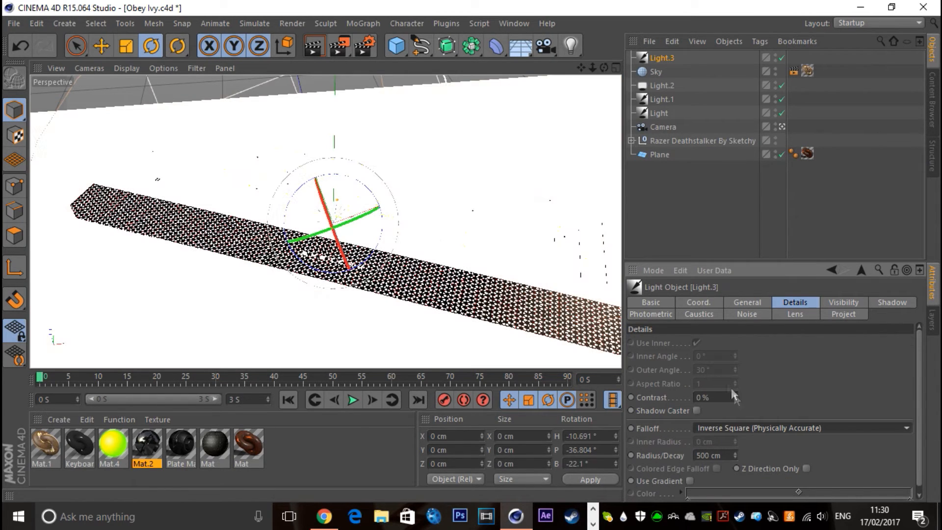
{"action": "left_click", "coordinate": [744, 425]}
{"action": "left_click", "coordinate": [725, 354]}
{"action": "left_click", "coordinate": [651, 183]}
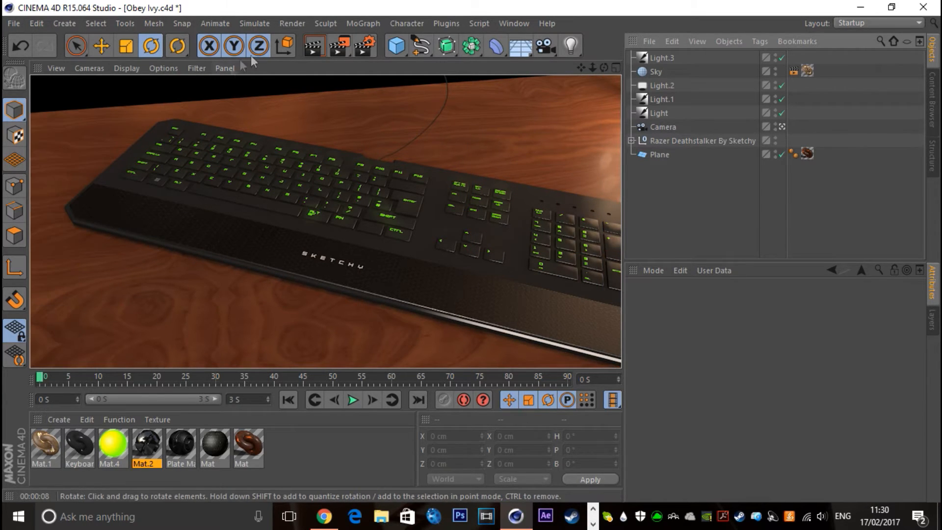
Duplicate Light.3 and rotate the copy to about heading -69.7°, pitch -42° and bank -63.4°
{"action": "left_click", "coordinate": [659, 57]}
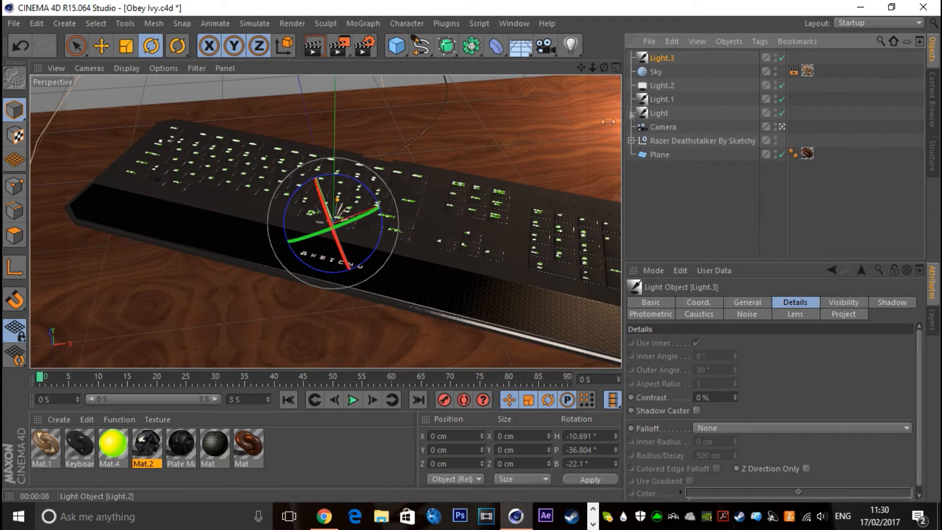
{"action": "key", "text": "ctrl+c"}
{"action": "key", "text": "ctrl+v"}
{"action": "left_click_drag", "start_coordinate": [361, 241], "coordinate": [322, 219]}
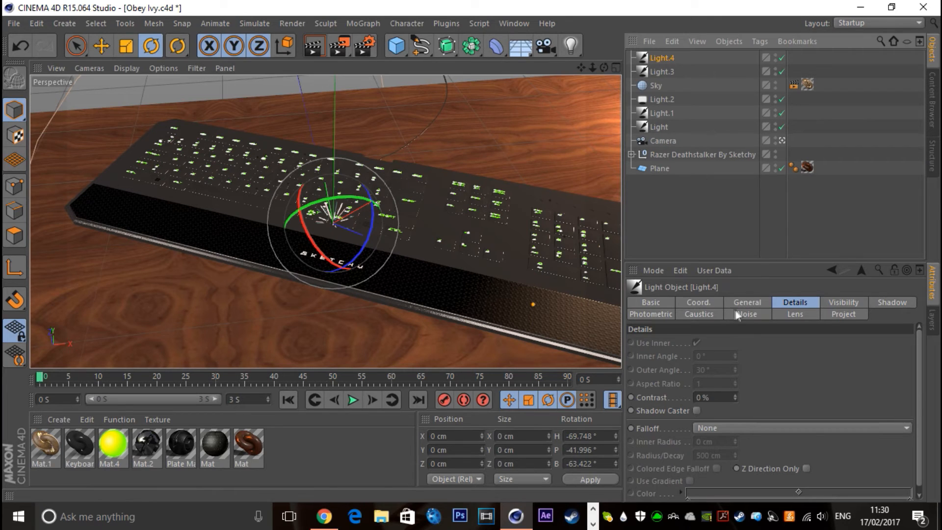
Set Light.4's intensity to 50% and its colour to pale cyan RGB 191, 255, 252, and render the view
{"action": "left_click", "coordinate": [747, 303]}
{"action": "left_click", "coordinate": [826, 386]}
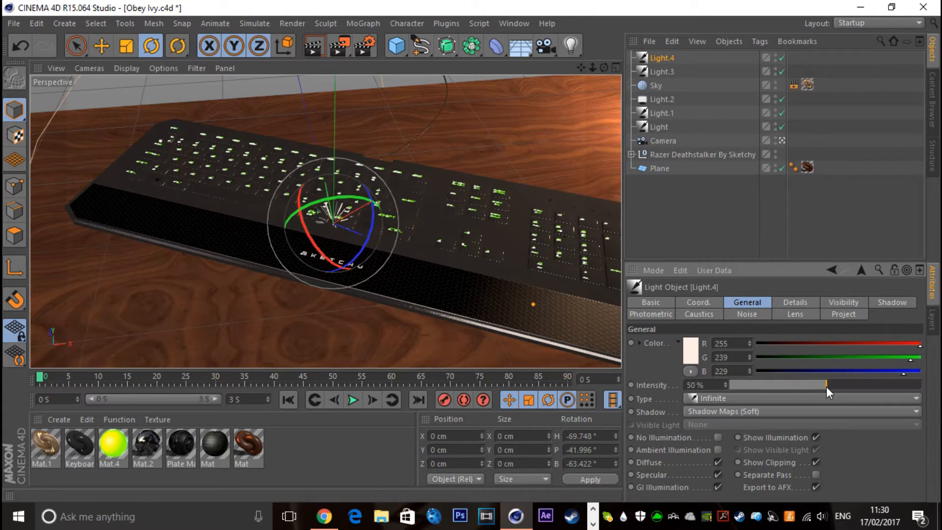
{"action": "left_click", "coordinate": [687, 350]}
{"action": "left_click", "coordinate": [714, 302]}
{"action": "left_click", "coordinate": [623, 314]}
{"action": "left_click", "coordinate": [660, 420]}
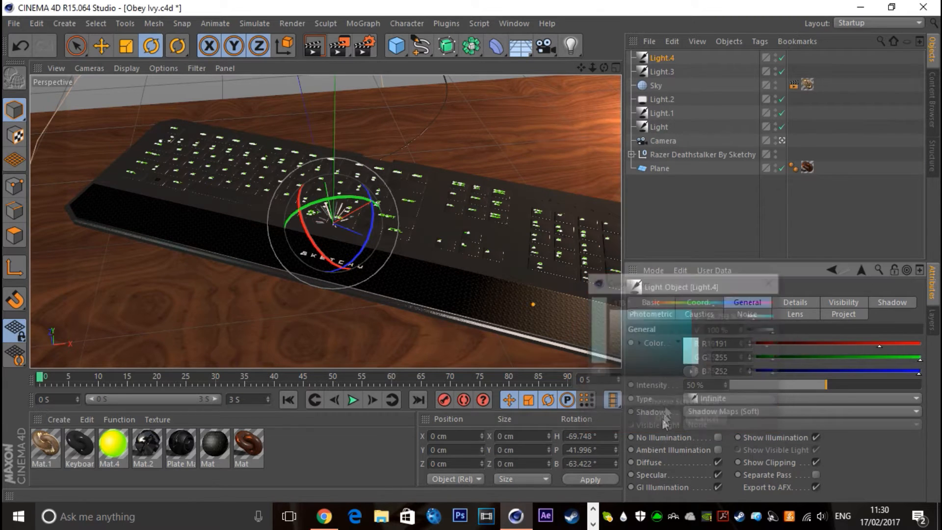
{"action": "left_click", "coordinate": [313, 48]}
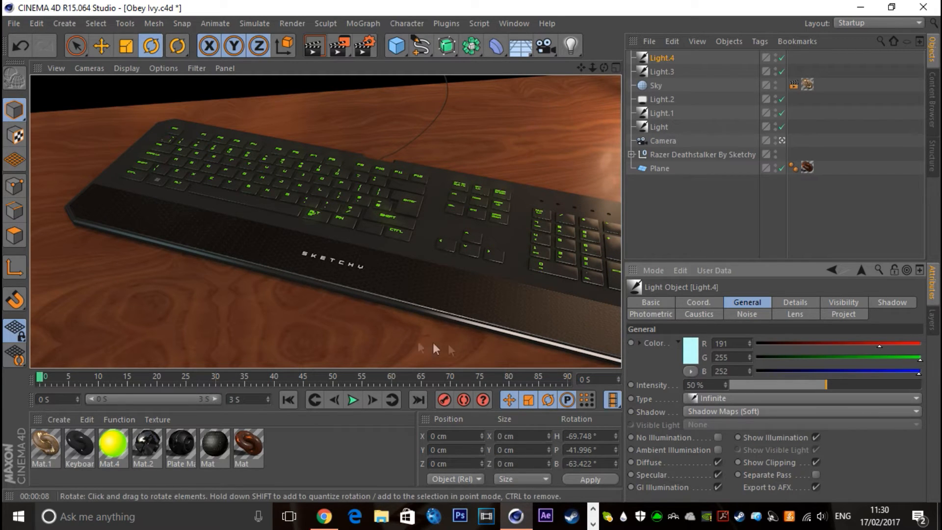
Set the bump strength of Keyboard Mat to 9%
{"action": "double_click", "coordinate": [78, 444]}
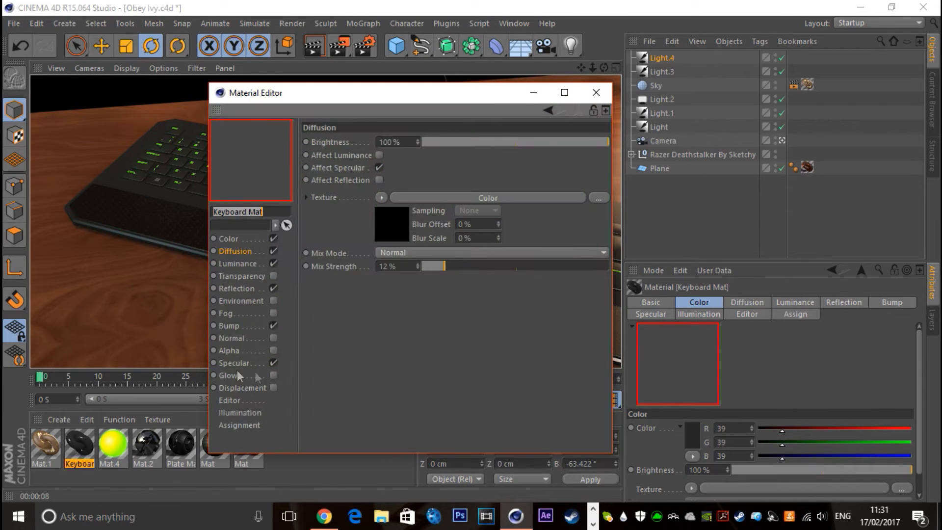
{"action": "left_click", "coordinate": [229, 325]}
{"action": "left_click_drag", "start_coordinate": [523, 142], "coordinate": [514, 143]}
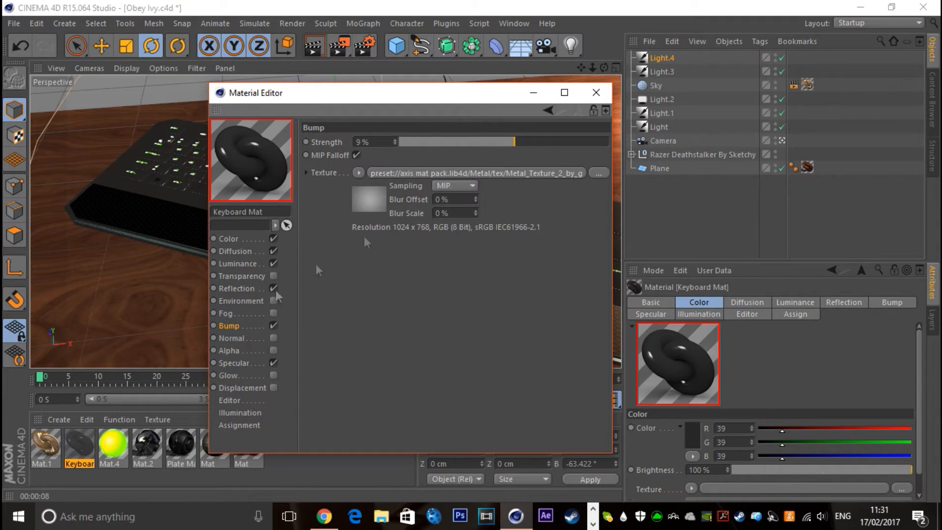
Set Keyboard Mat's specular height to 66% and falloff to 4%, keeping the specular brightness at 100%
{"action": "left_click", "coordinate": [240, 365]}
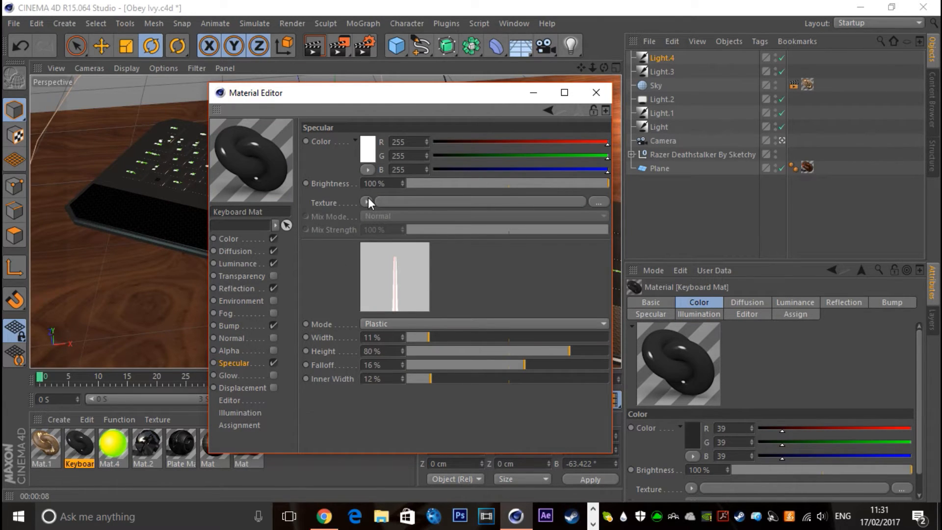
{"action": "left_click", "coordinate": [527, 184]}
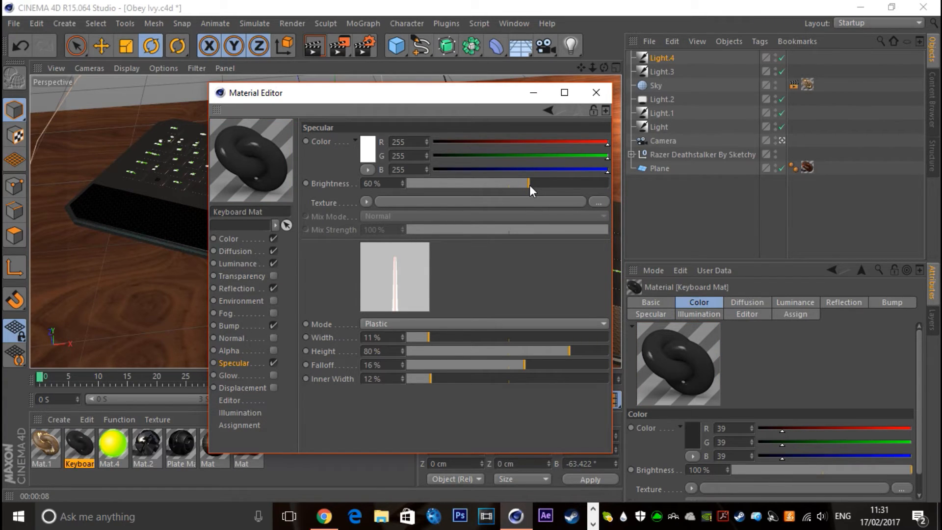
{"action": "left_click_drag", "start_coordinate": [529, 184], "coordinate": [652, 192]}
{"action": "left_click_drag", "start_coordinate": [546, 353], "coordinate": [513, 364]}
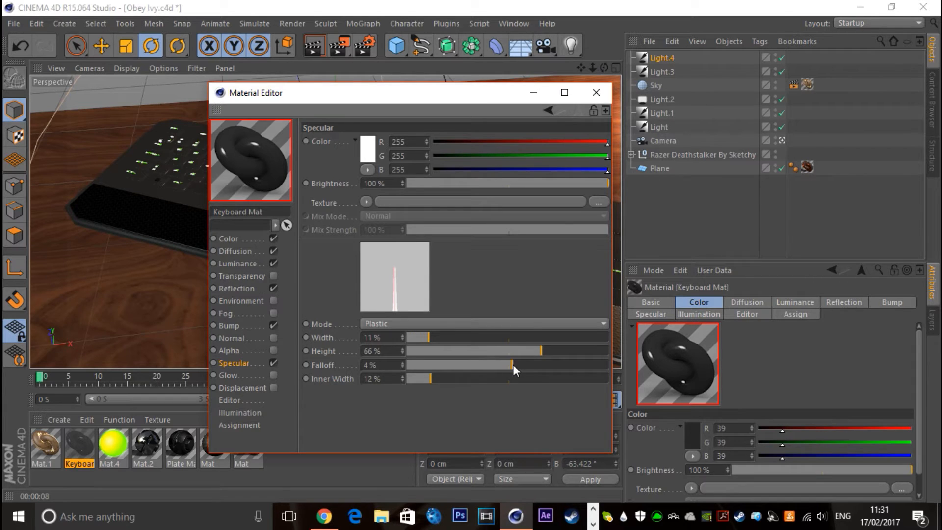
Set Keyboard Mat's reflection colour to grey RGB 104, 104, 104 and its reflection brightness to 60%
{"action": "left_click", "coordinate": [236, 241]}
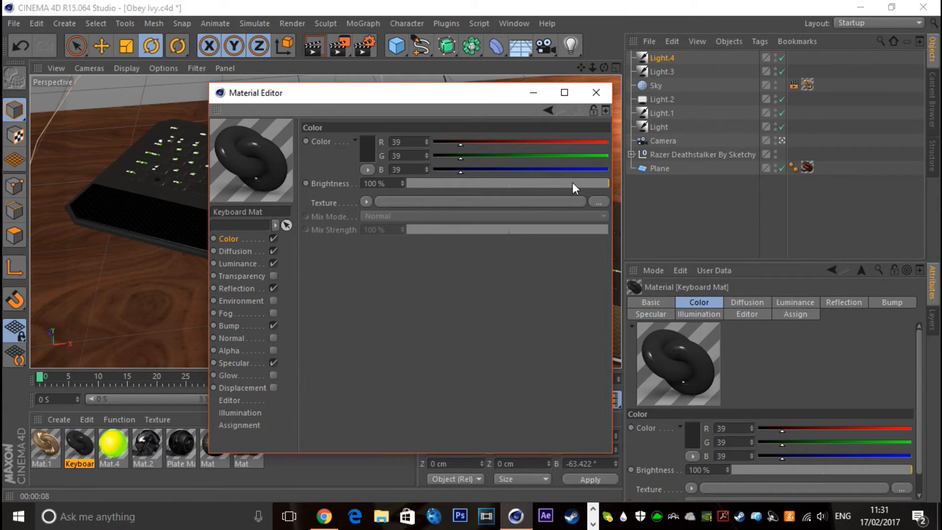
{"action": "left_click", "coordinate": [245, 289]}
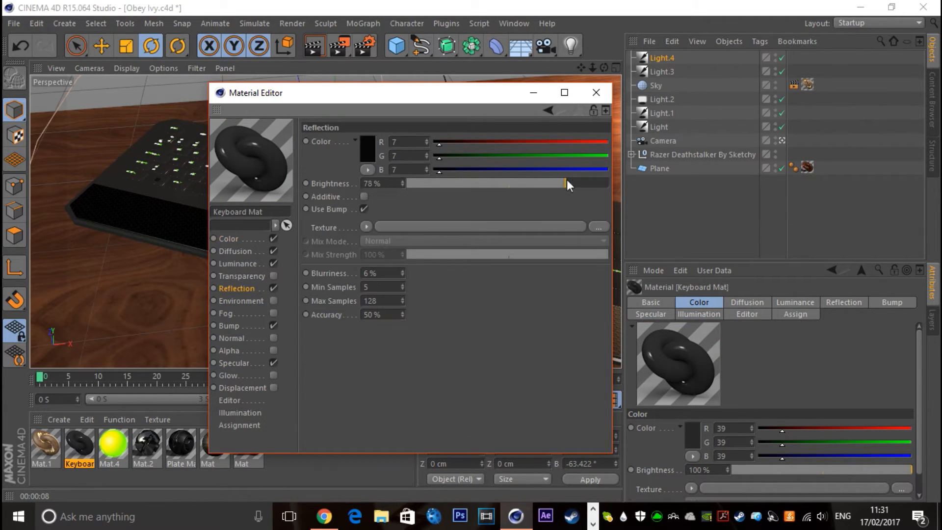
{"action": "left_click_drag", "start_coordinate": [534, 185], "coordinate": [508, 196]}
{"action": "left_click", "coordinate": [369, 147]}
{"action": "left_click_drag", "start_coordinate": [292, 161], "coordinate": [281, 145]}
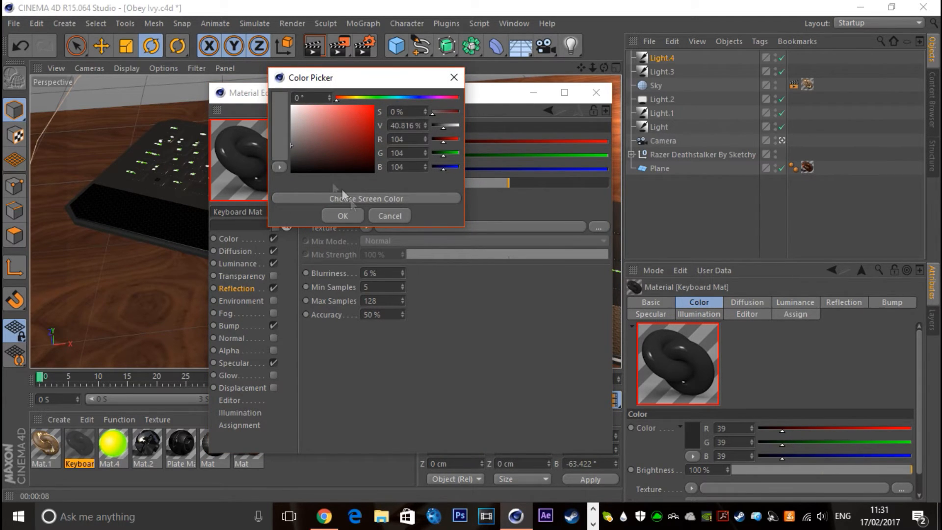
{"action": "left_click", "coordinate": [339, 215]}
{"action": "left_click", "coordinate": [518, 185]}
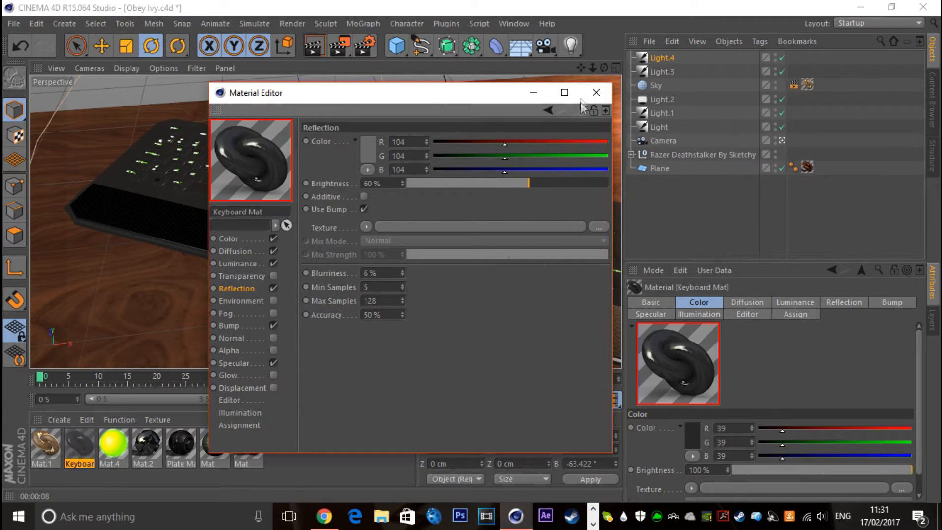
{"action": "left_click", "coordinate": [596, 93]}
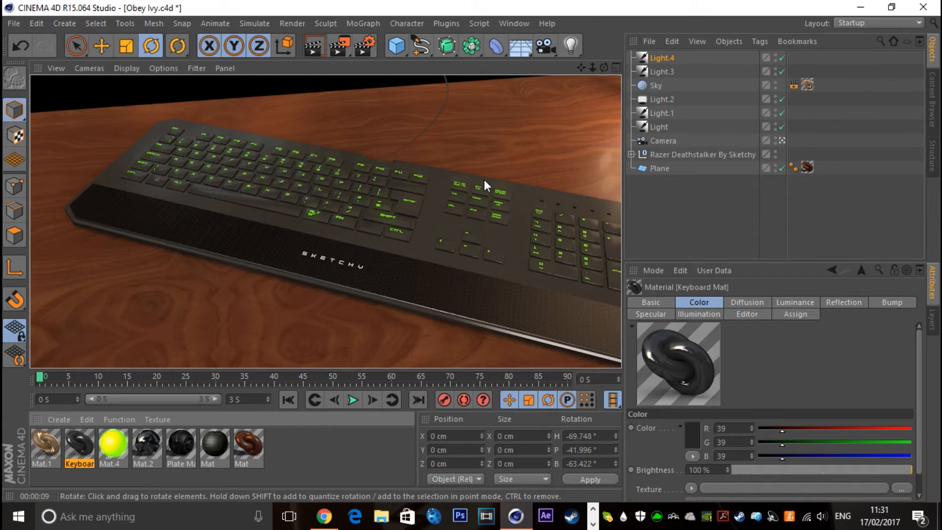
Set Keyboard Mat's reflection brightness to 50% and its reflection colour to light grey RGB 182, 182, 182
{"action": "double_click", "coordinate": [79, 444]}
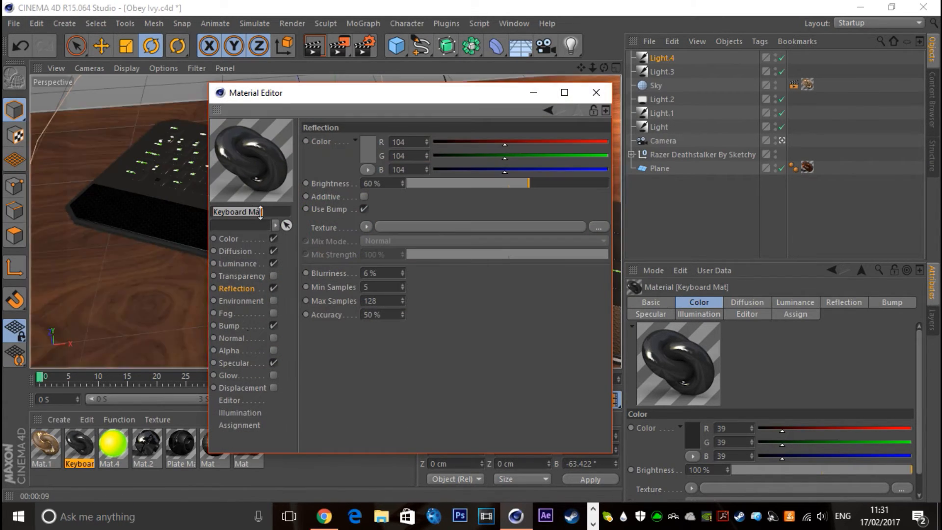
{"action": "left_click", "coordinate": [509, 186]}
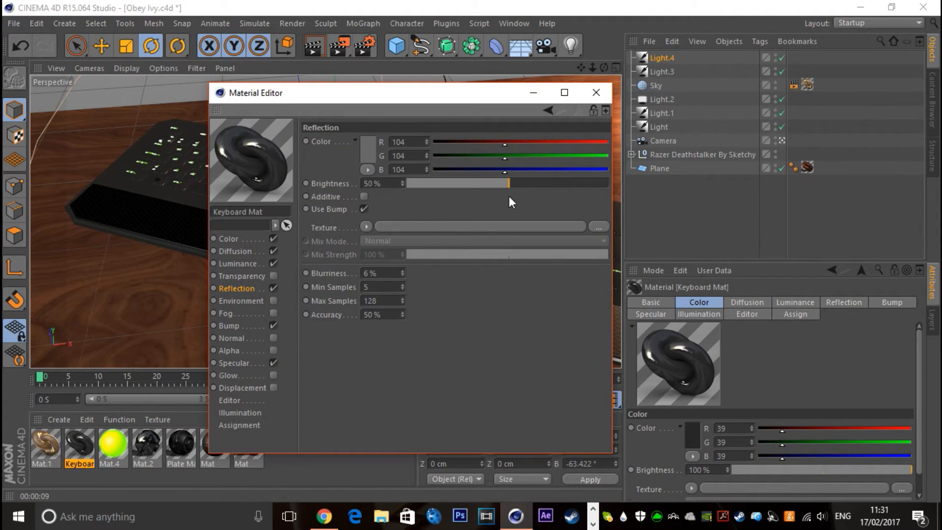
{"action": "left_click", "coordinate": [372, 153]}
{"action": "left_click_drag", "start_coordinate": [297, 141], "coordinate": [289, 131]}
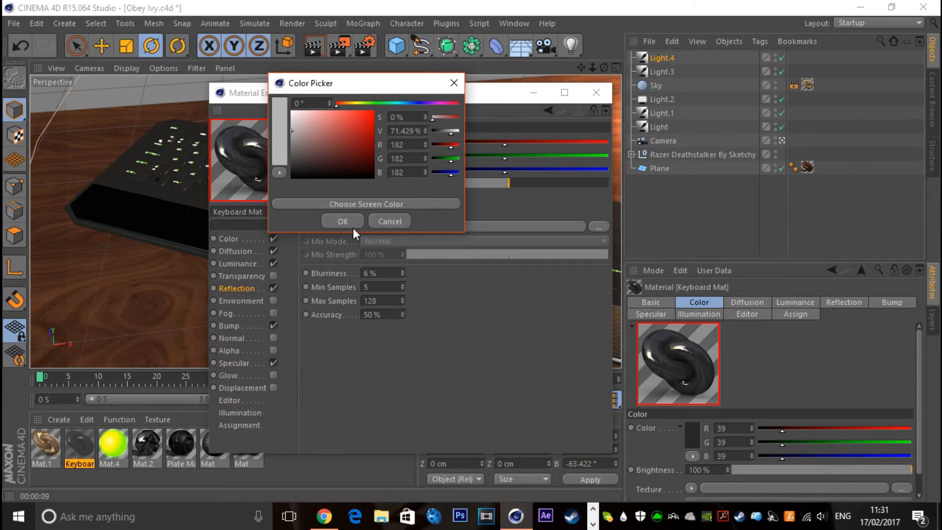
{"action": "left_click", "coordinate": [343, 222]}
Raise Keyboard Mat's specular height to about 159% and close the material's settings
{"action": "left_click", "coordinate": [242, 373]}
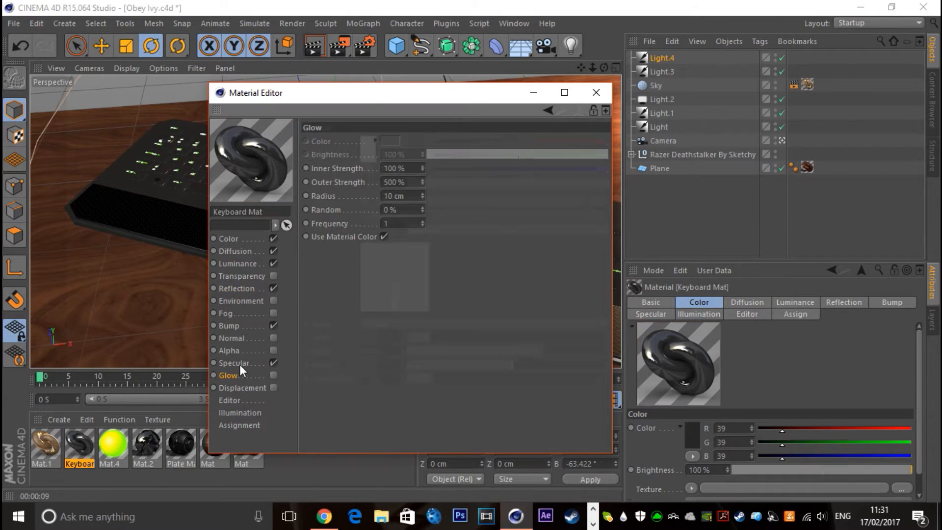
{"action": "left_click", "coordinate": [239, 363]}
{"action": "left_click_drag", "start_coordinate": [542, 351], "coordinate": [608, 351]}
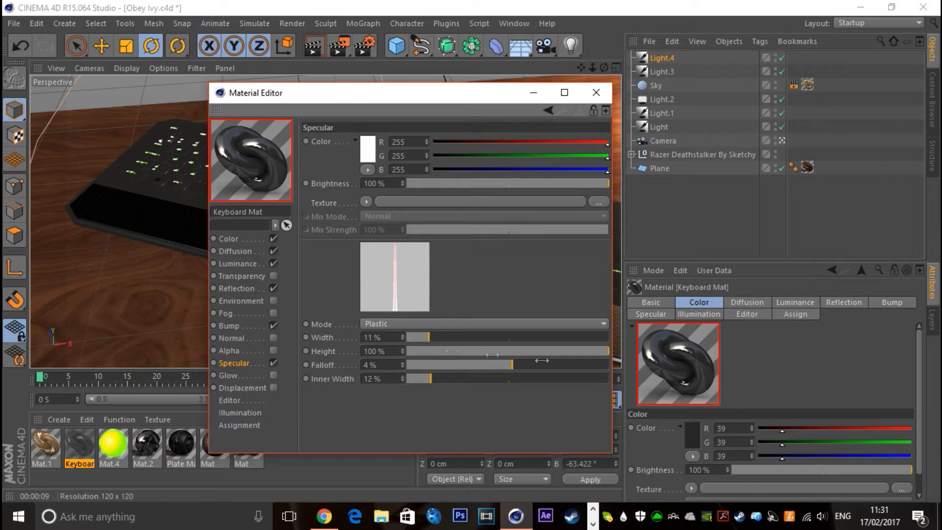
{"action": "left_click_drag", "start_coordinate": [403, 351], "coordinate": [402, 338]}
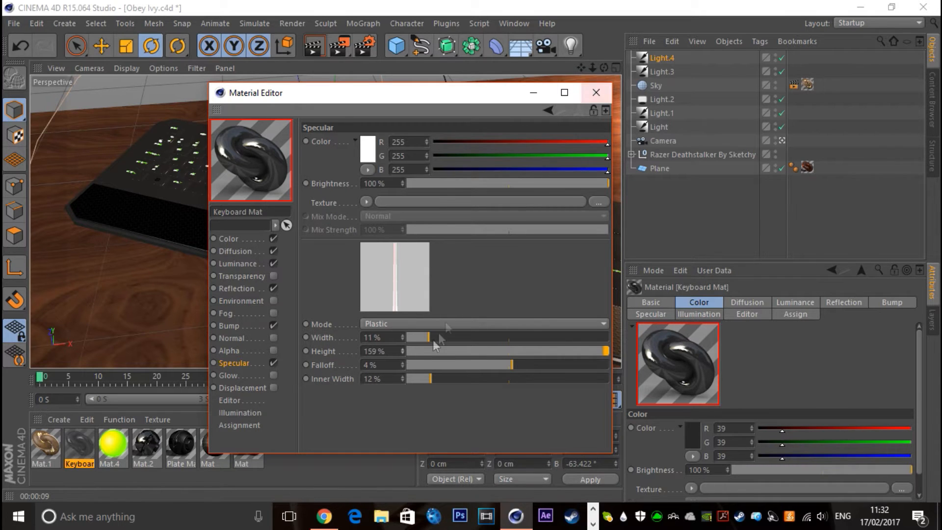
{"action": "left_click", "coordinate": [403, 351]}
{"action": "left_click", "coordinate": [596, 93]}
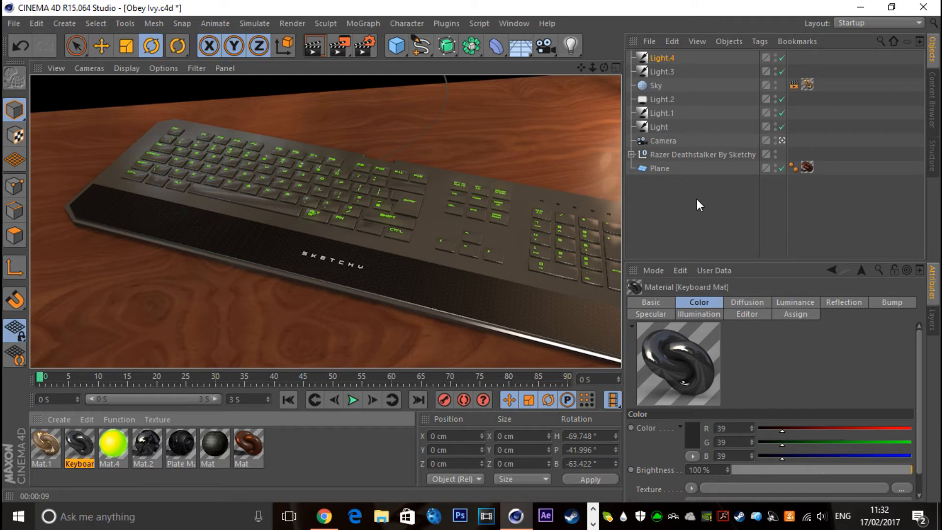
Set the camera's focus object to Razer Deathstalker By Sketchy
{"action": "left_click", "coordinate": [681, 228]}
{"action": "left_click", "coordinate": [667, 141]}
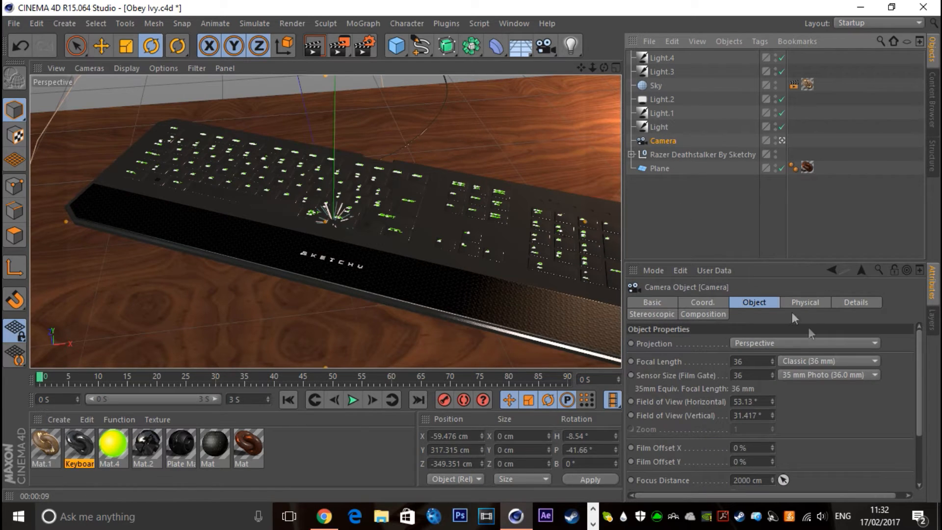
{"action": "scroll", "coordinate": [853, 407], "scroll_direction": "down", "scroll_amount": 3}
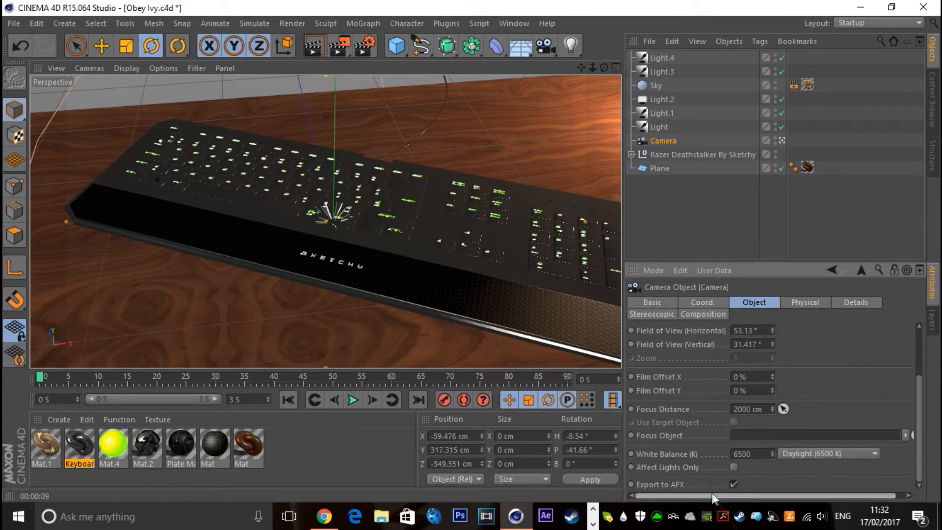
{"action": "left_click_drag", "start_coordinate": [711, 494], "coordinate": [887, 452]}
{"action": "left_click", "coordinate": [906, 434]}
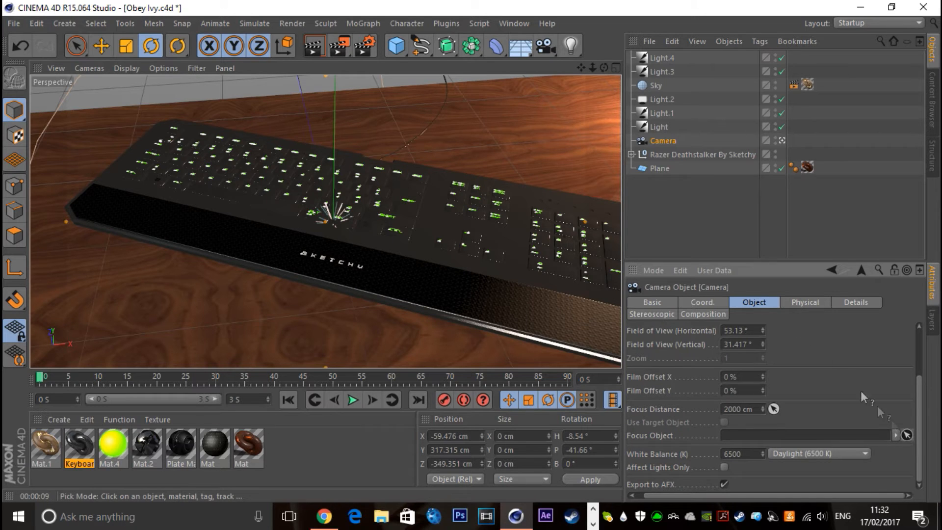
{"action": "left_click", "coordinate": [669, 153]}
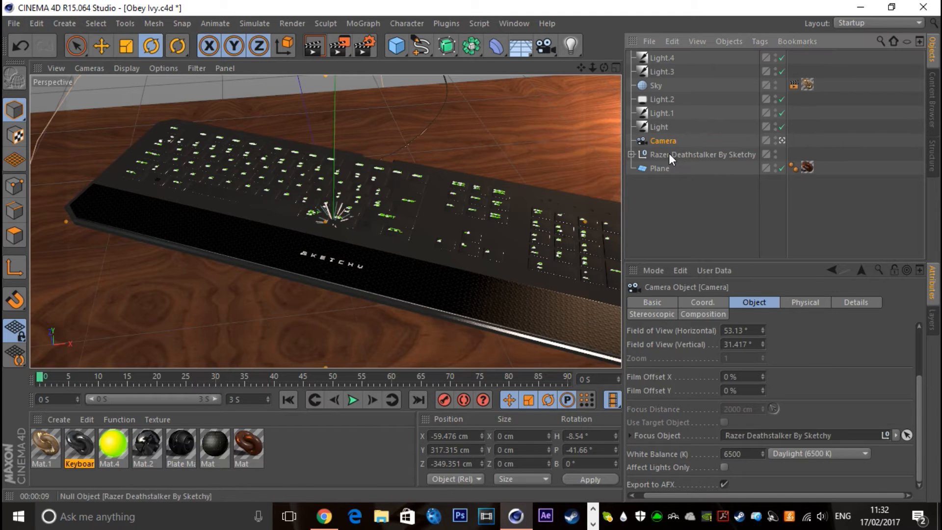
Enable the camera's DOF Map Front Blur and DOF Map Rear Blur
{"action": "left_click", "coordinate": [862, 304]}
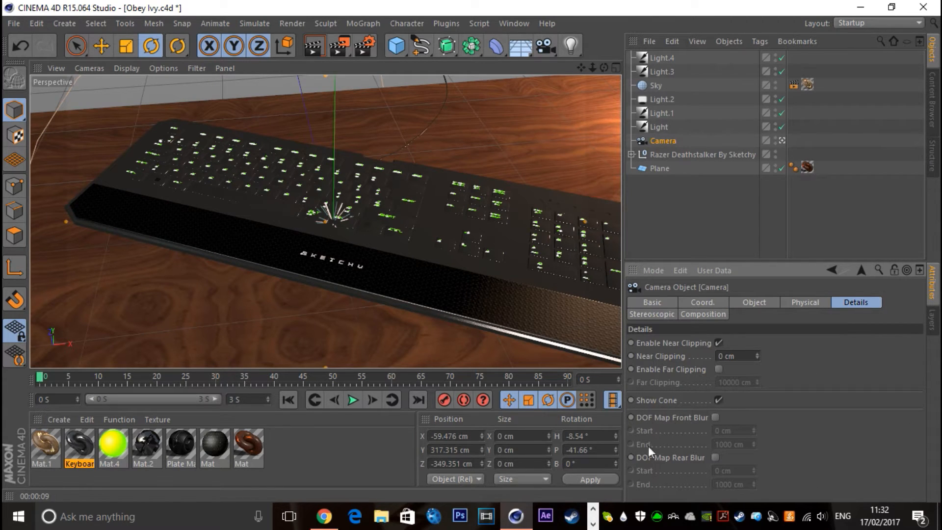
{"action": "left_click", "coordinate": [715, 457]}
{"action": "left_click", "coordinate": [715, 417]}
In the Depth of Field render settings, set Blur Strength to 15% and Distance Blur to 99%
{"action": "left_click", "coordinate": [367, 45]}
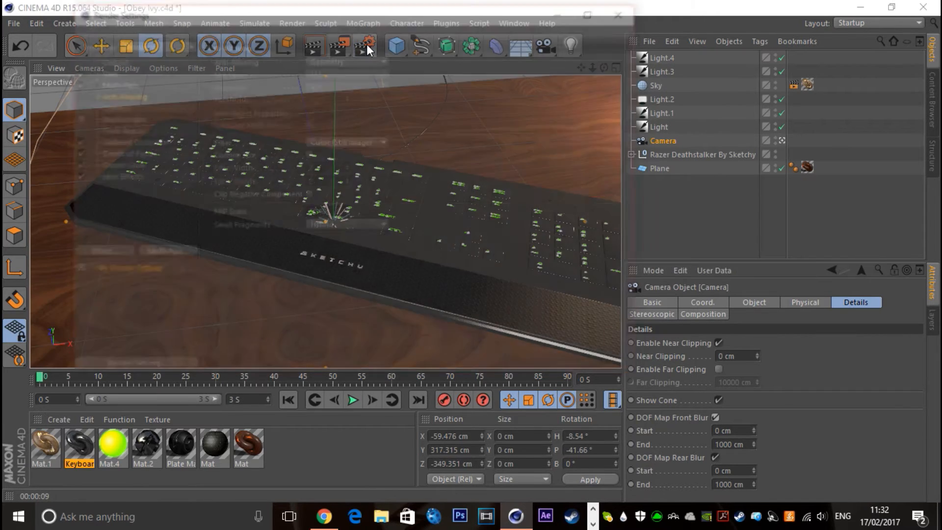
{"action": "left_click", "coordinate": [120, 153]}
{"action": "left_click", "coordinate": [335, 88]}
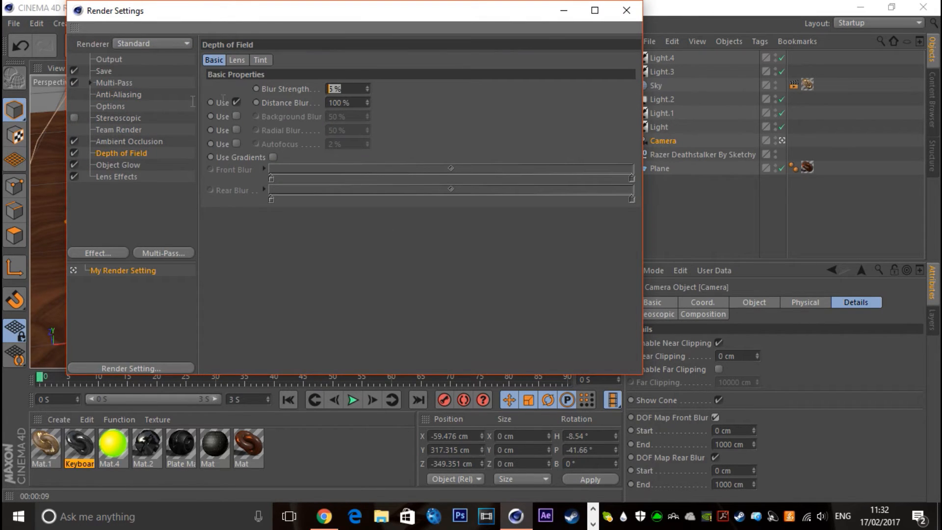
{"action": "type", "text": "15"}
{"action": "key", "text": "Return"}
{"action": "left_click", "coordinate": [367, 105]}
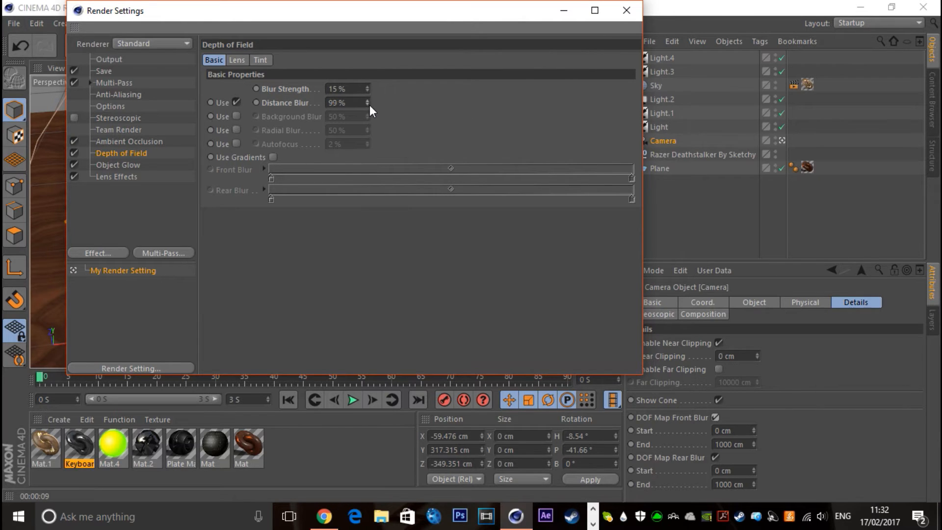
{"action": "left_click", "coordinate": [626, 11]}
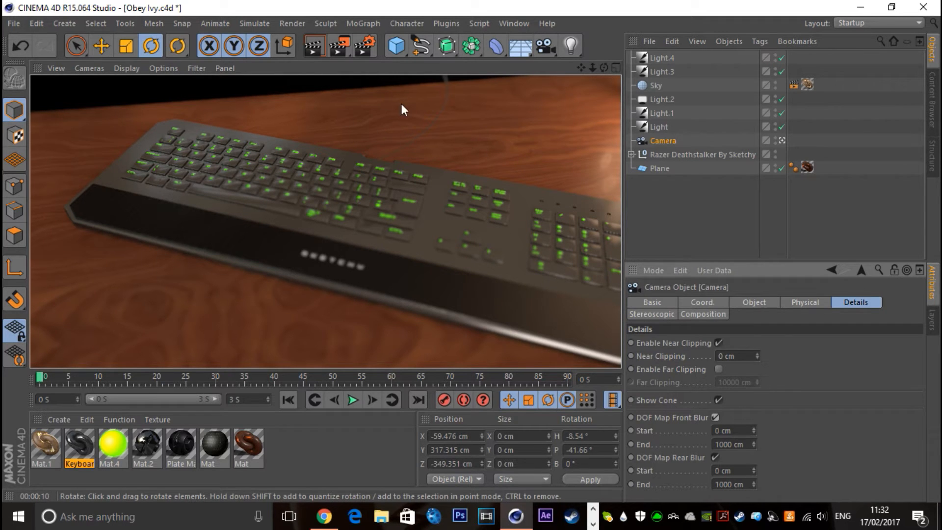
Swing the camera to a lower, closer diagonal angle across the keyboard and render the view
{"action": "left_click", "coordinate": [657, 140]}
{"action": "left_click_drag", "start_coordinate": [602, 72], "coordinate": [566, 61]}
{"action": "left_click", "coordinate": [310, 49]}
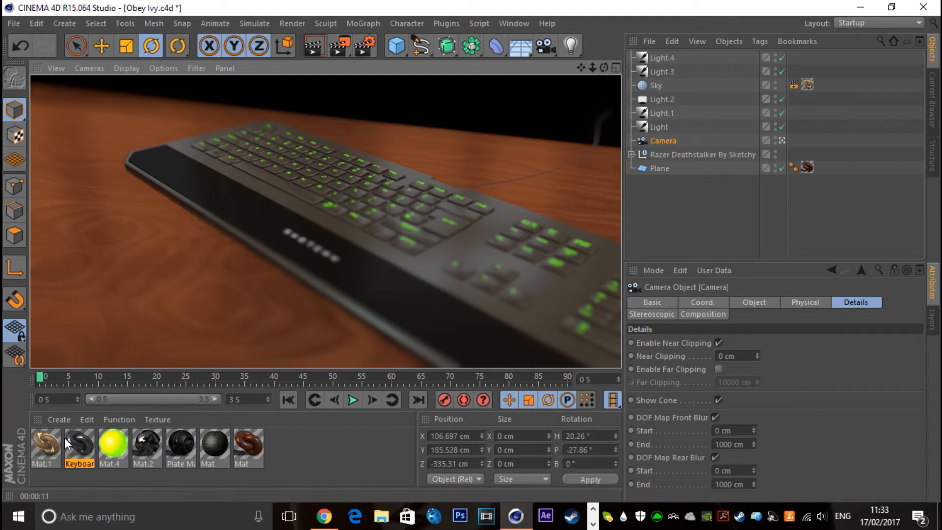
Lower Keyboard Mat's reflection brightness to 30% and close the material's settings
{"action": "double_click", "coordinate": [79, 444]}
{"action": "left_click", "coordinate": [237, 288]}
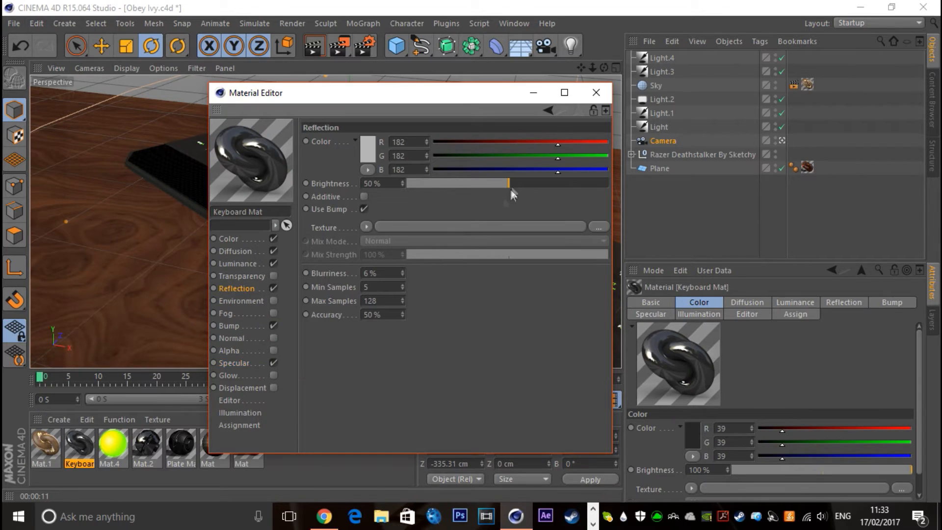
{"action": "left_click_drag", "start_coordinate": [472, 185], "coordinate": [469, 186]}
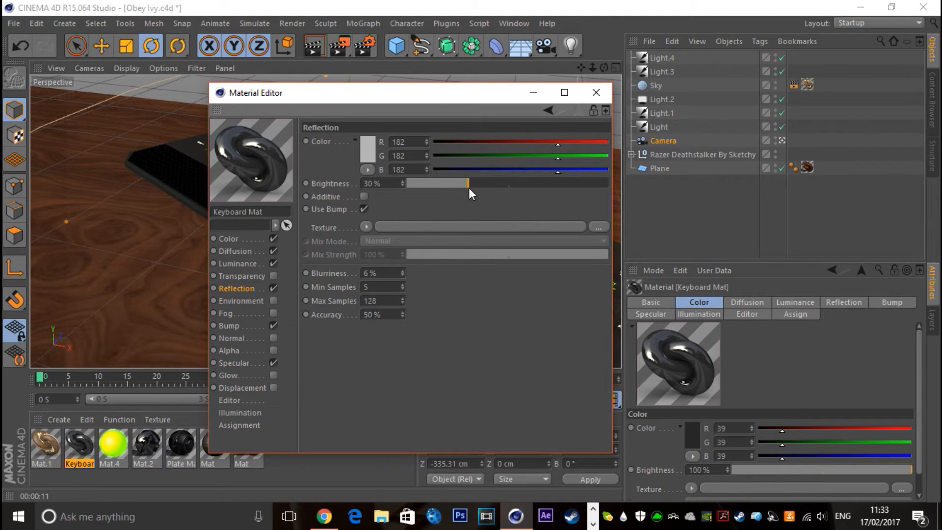
{"action": "left_click", "coordinate": [596, 92]}
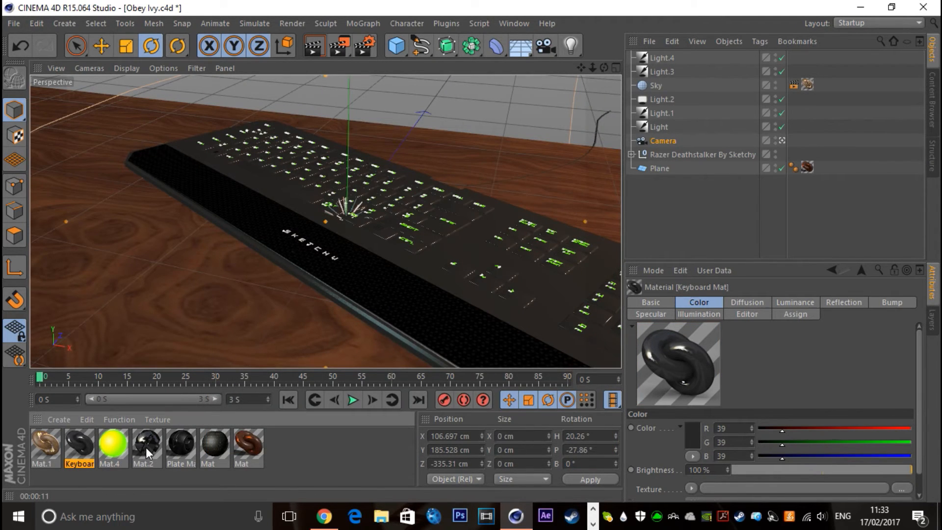
Set Mat.2's reflection brightness to 20% and close the material's settings
{"action": "double_click", "coordinate": [146, 445]}
{"action": "left_click_drag", "start_coordinate": [477, 183], "coordinate": [449, 186]}
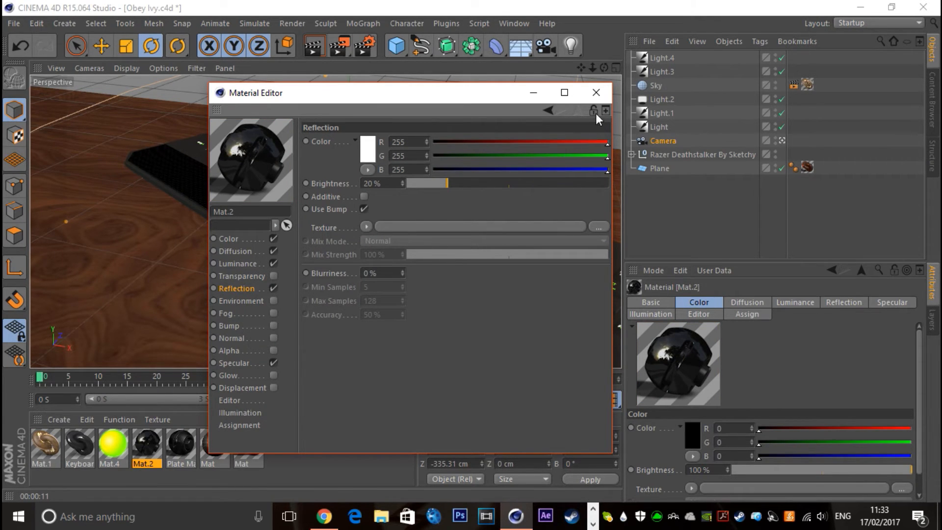
{"action": "left_click", "coordinate": [596, 93]}
Set Plate Mat's reflection brightness to 25% and close the material's settings
{"action": "double_click", "coordinate": [178, 442]}
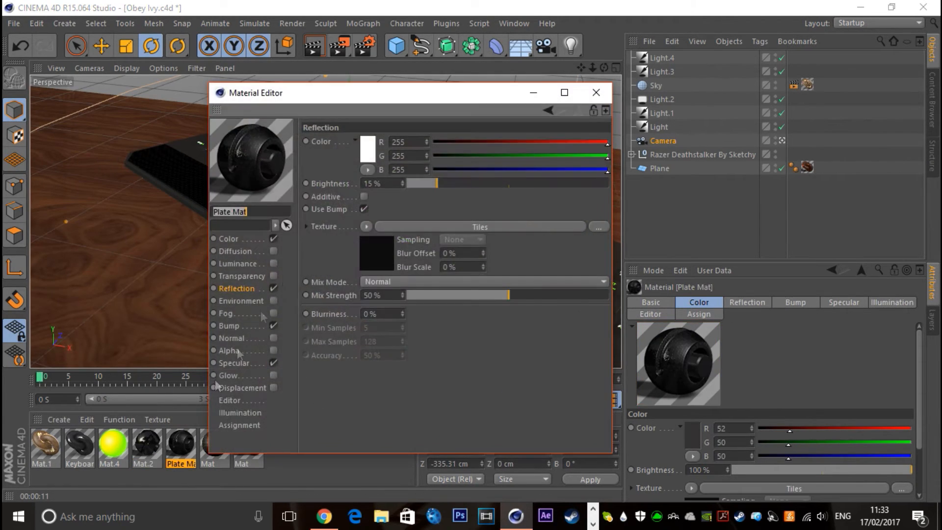
{"action": "left_click", "coordinate": [603, 93]}
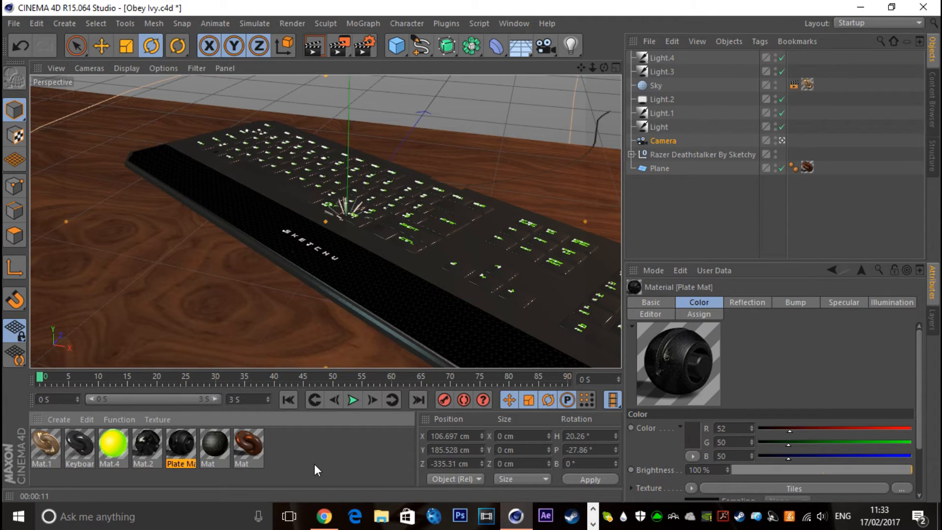
{"action": "double_click", "coordinate": [181, 443]}
{"action": "left_click", "coordinate": [456, 183]}
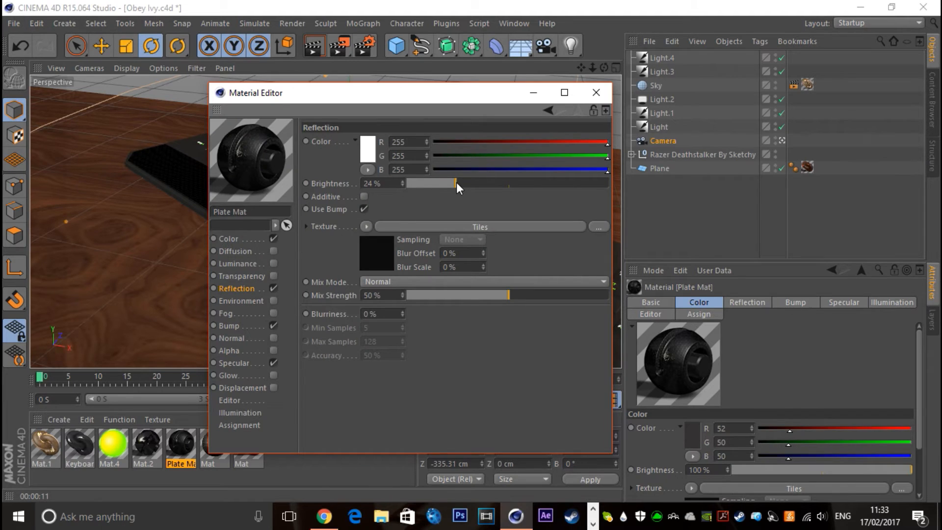
{"action": "left_click_drag", "start_coordinate": [459, 183], "coordinate": [457, 184]}
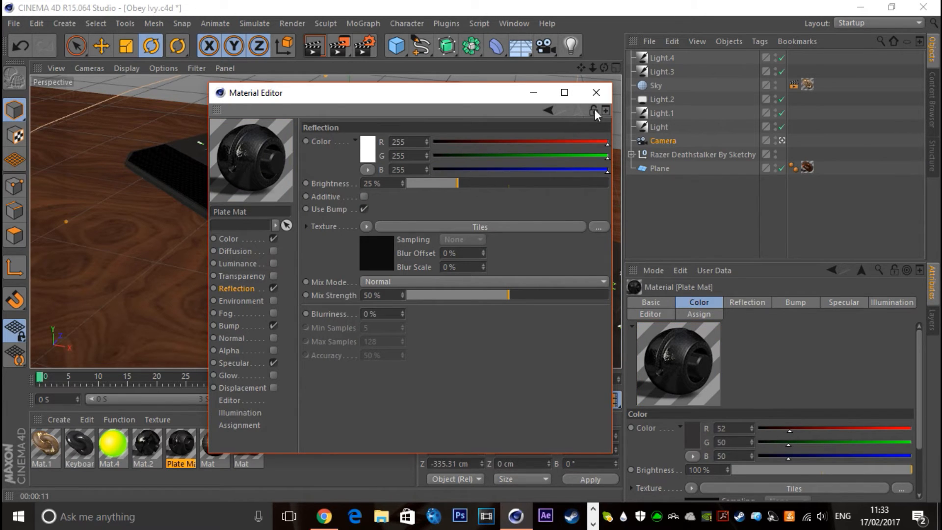
{"action": "left_click", "coordinate": [596, 92]}
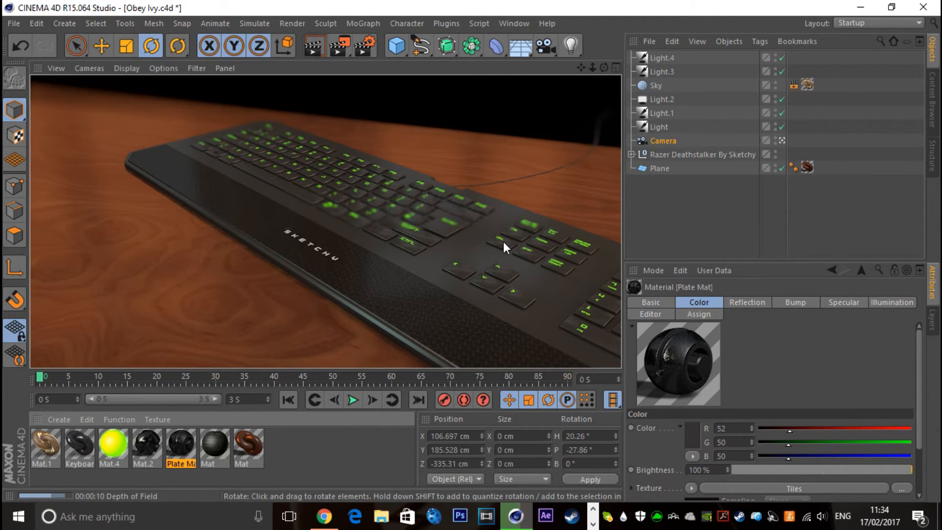
Add a Color Correction effect to the render settings
{"action": "left_click", "coordinate": [360, 49]}
{"action": "left_click", "coordinate": [109, 205]}
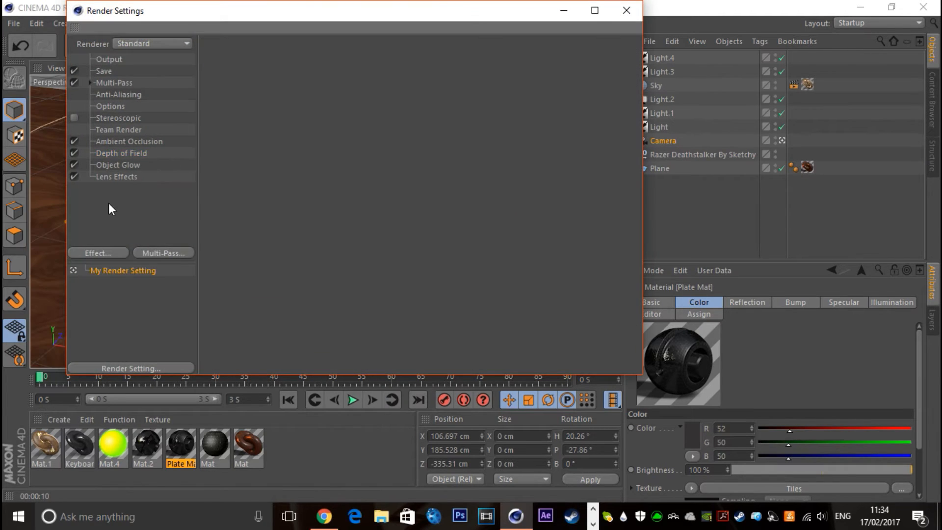
{"action": "right_click", "coordinate": [109, 206]}
{"action": "left_click", "coordinate": [148, 258]}
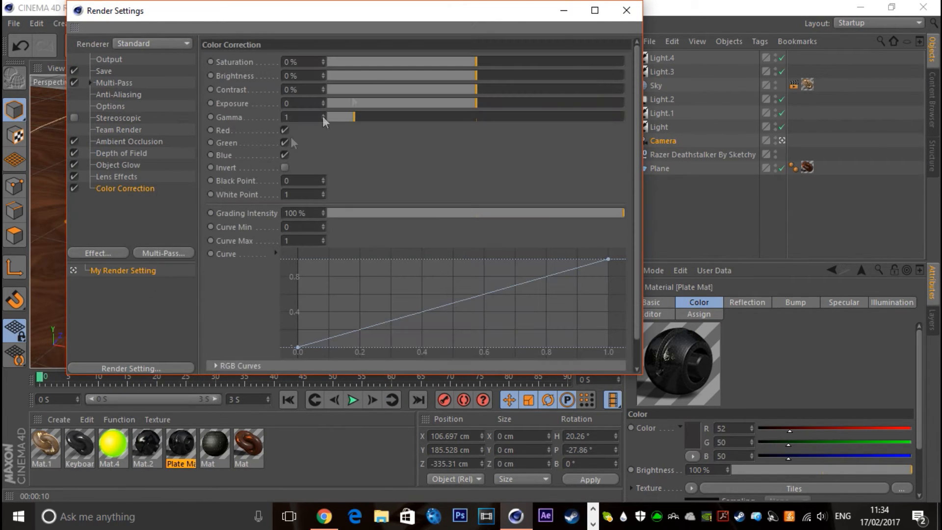
Shape the Color Correction curve into an S, with a low point near 0.2 and a raised point near 0.6
{"action": "left_click_drag", "start_coordinate": [362, 327], "coordinate": [371, 341]}
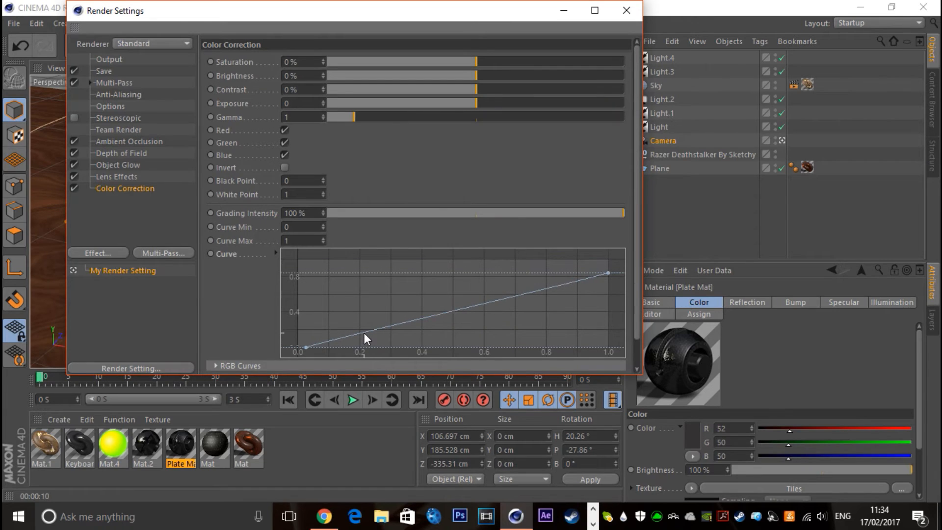
{"action": "left_click_drag", "start_coordinate": [369, 331], "coordinate": [355, 327]}
{"action": "left_click_drag", "start_coordinate": [596, 269], "coordinate": [606, 258]}
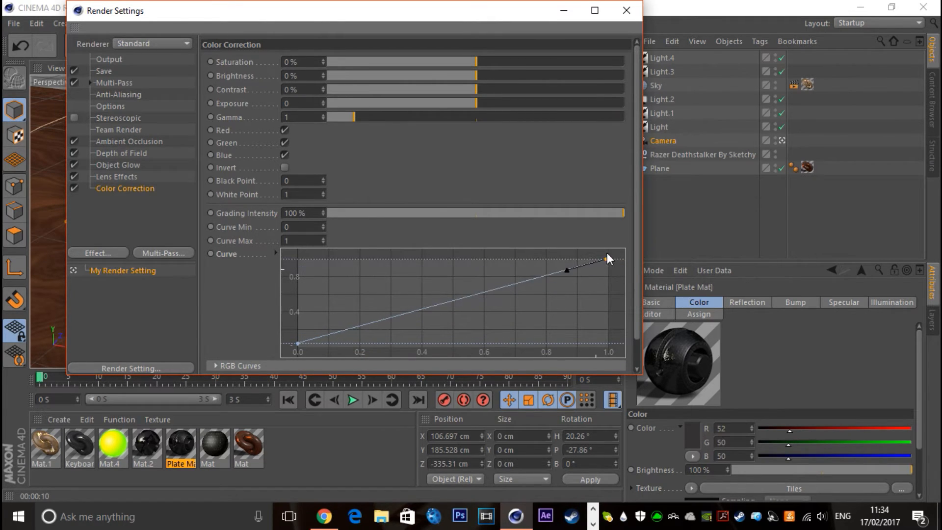
{"action": "right_click", "coordinate": [130, 198]}
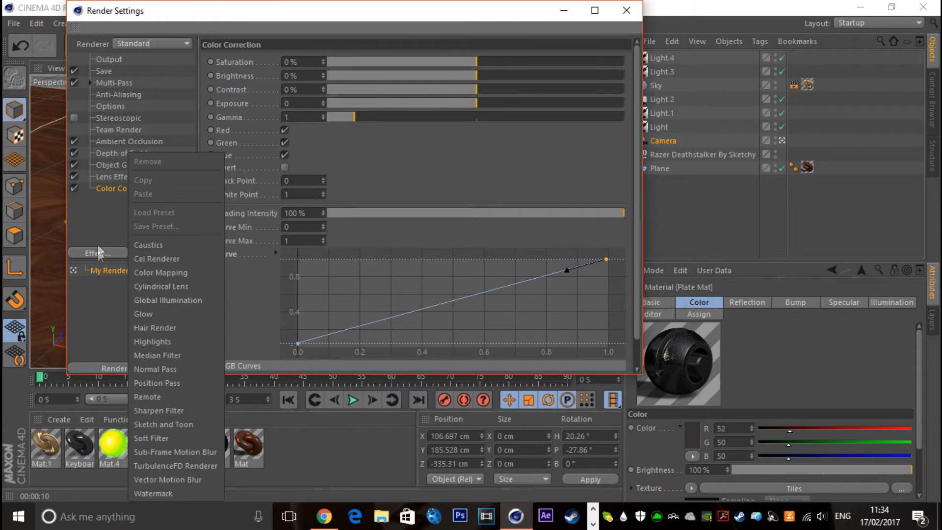
{"action": "left_click", "coordinate": [106, 191]}
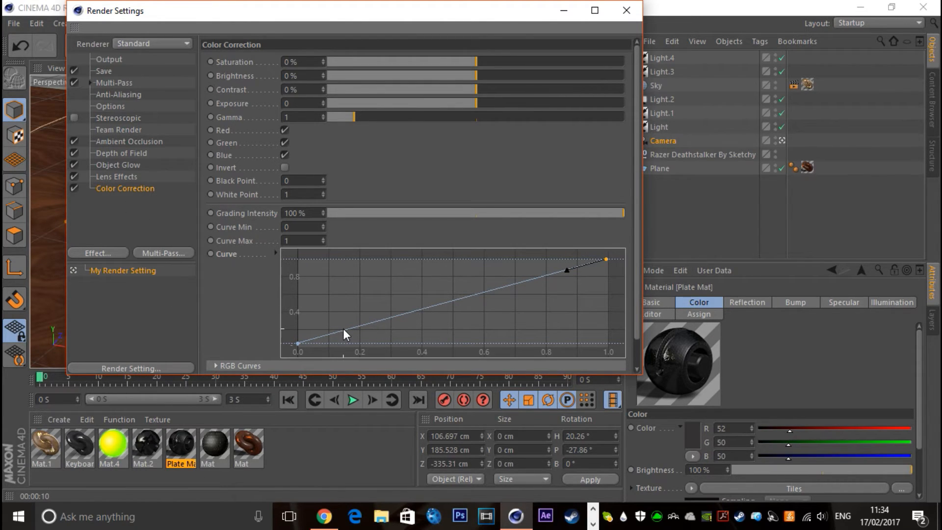
{"action": "left_click_drag", "start_coordinate": [346, 328], "coordinate": [352, 335]}
{"action": "left_click", "coordinate": [519, 289]}
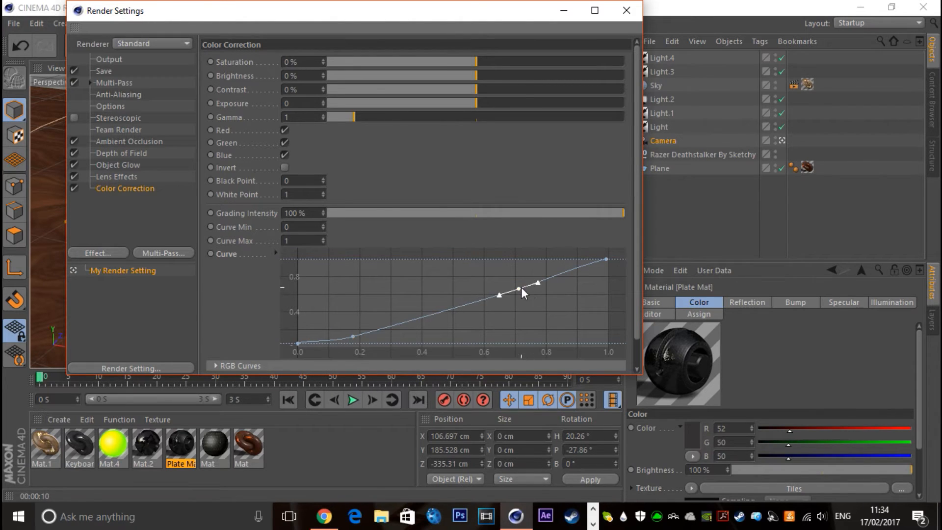
{"action": "left_click_drag", "start_coordinate": [519, 288], "coordinate": [483, 282]}
{"action": "left_click", "coordinate": [351, 334]}
{"action": "mouse_move", "coordinate": [351, 334]}
{"action": "left_mouse_down"}
{"action": "mouse_move", "coordinate": [381, 334]}
{"action": "mouse_move", "coordinate": [363, 336]}
{"action": "left_mouse_up"}
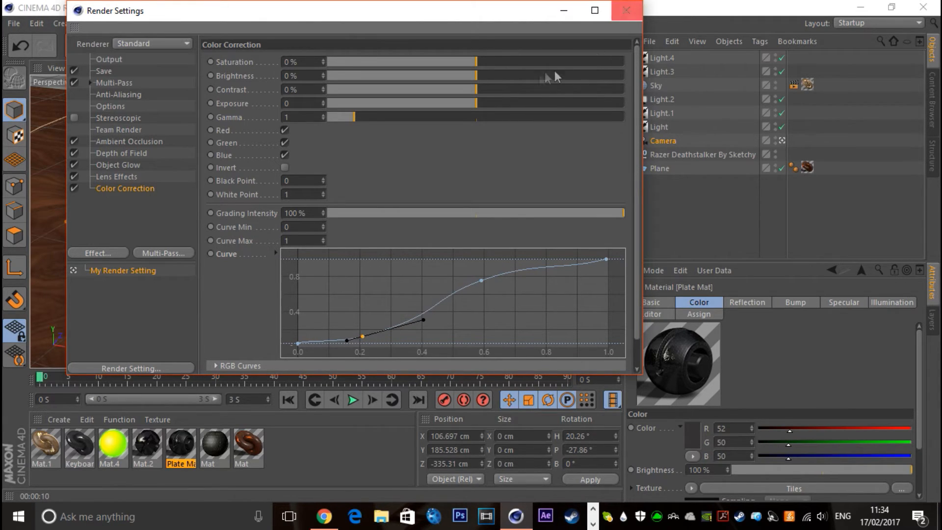
Set the colour correction to 9% saturation, -3% brightness, 10% contrast and 0.12 exposure, and close the render settings
{"action": "left_click_drag", "start_coordinate": [479, 63], "coordinate": [479, 105]}
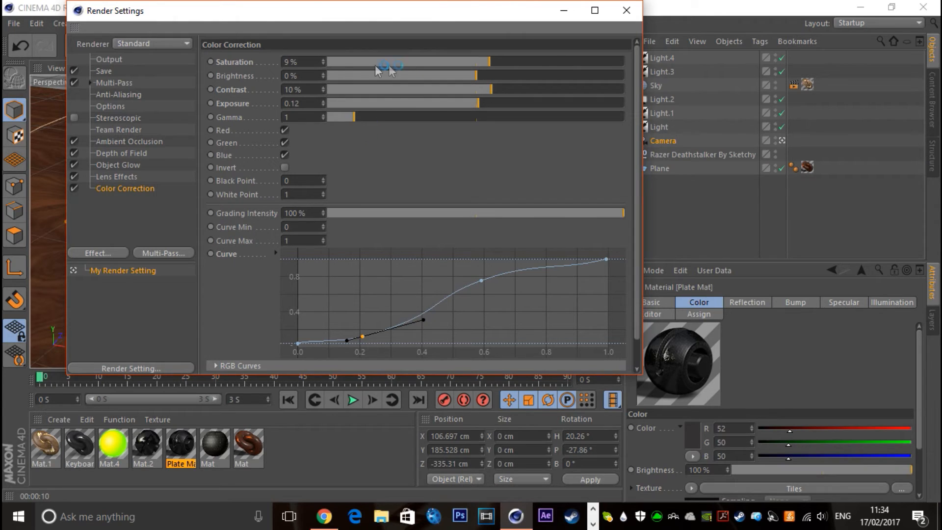
{"action": "left_click", "coordinate": [626, 10]}
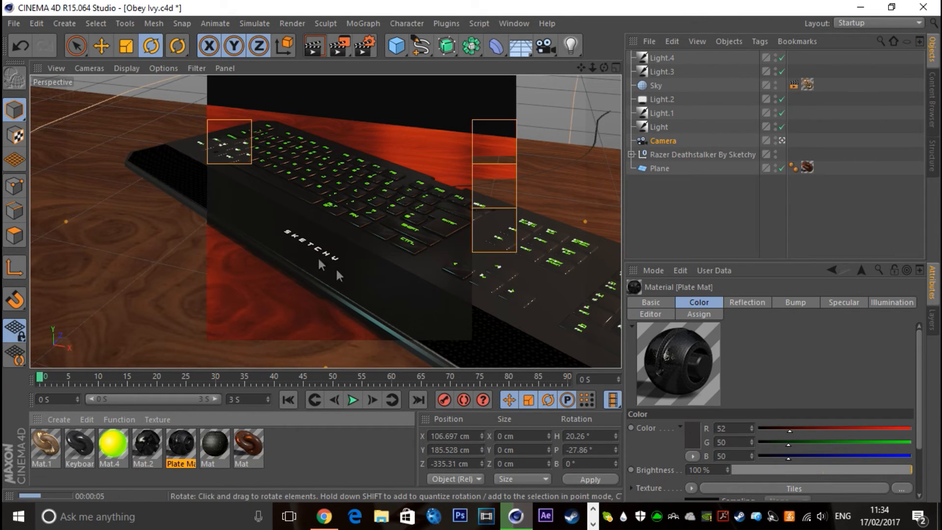
{"action": "left_click", "coordinate": [676, 218]}
Set the colour correction's saturation to 0% and exposure to -0.07, and render the view again
{"action": "left_click", "coordinate": [364, 46]}
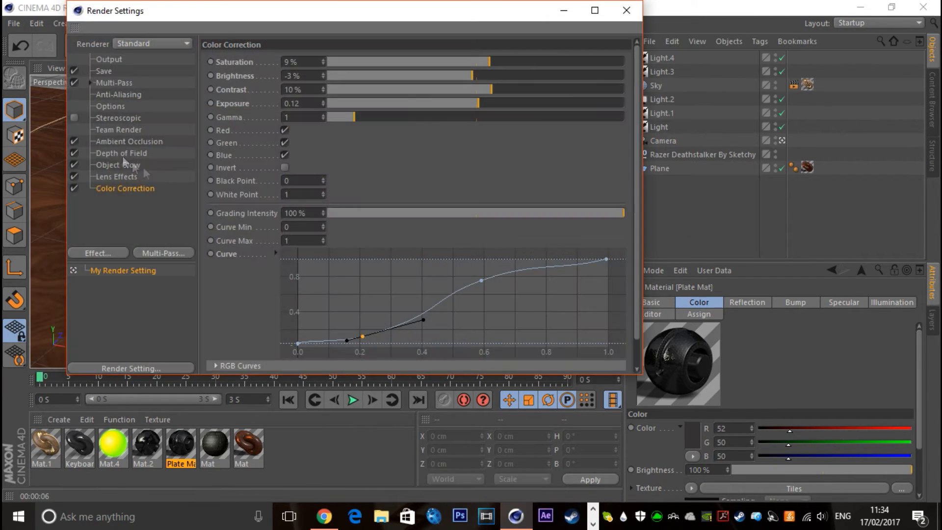
{"action": "left_click_drag", "start_coordinate": [480, 71], "coordinate": [476, 75]}
{"action": "left_click", "coordinate": [626, 10]}
{"action": "left_click", "coordinate": [313, 46]}
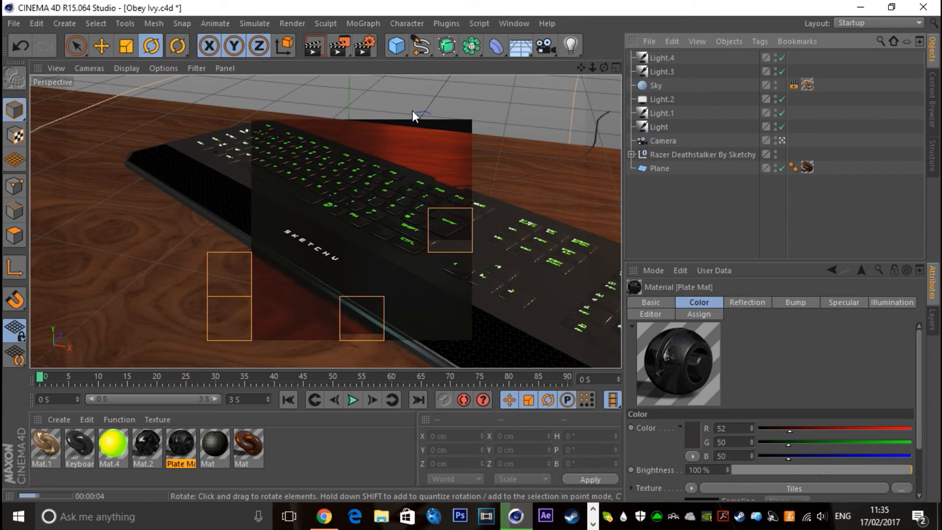
Flatten the colour correction curve by raising its low point near 0.2 and moving its upper point to about 0.73, and re-render the view
{"action": "left_click", "coordinate": [362, 45]}
{"action": "left_click_drag", "start_coordinate": [364, 335], "coordinate": [360, 319]}
{"action": "left_click_drag", "start_coordinate": [484, 282], "coordinate": [526, 280]}
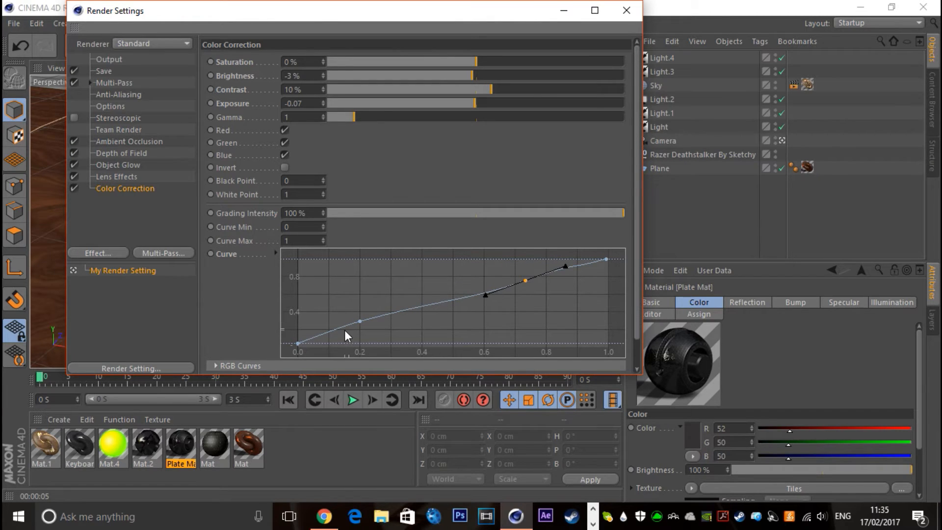
{"action": "left_click_drag", "start_coordinate": [360, 321], "coordinate": [361, 328]}
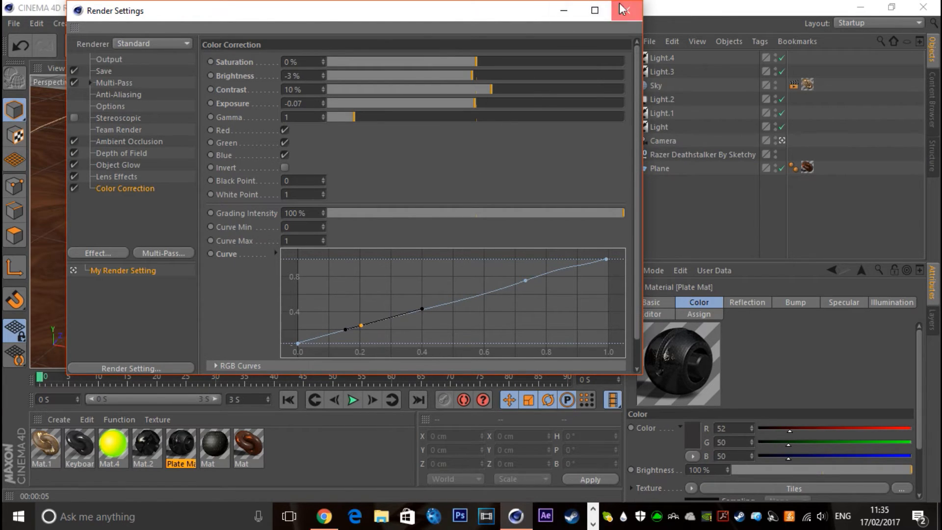
{"action": "left_click", "coordinate": [626, 10]}
{"action": "left_click", "coordinate": [304, 50]}
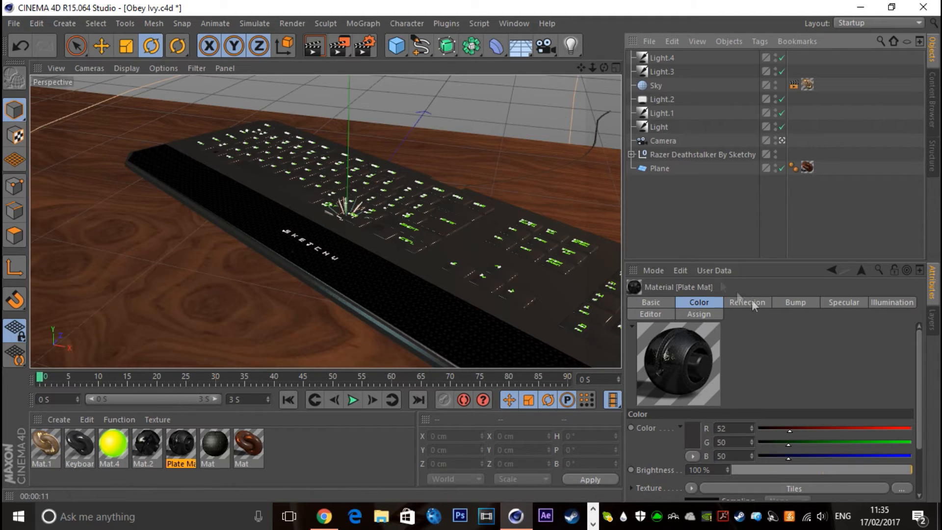
Rotate Light.4 to about H -99.7°, P -30.6°, B -70.7° and set its intensity to 75%
{"action": "left_click", "coordinate": [657, 59]}
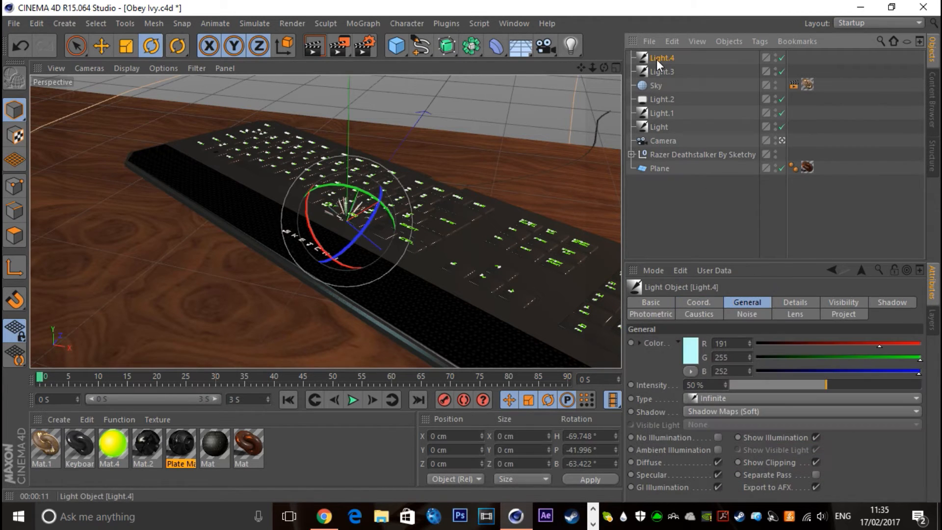
{"action": "mouse_move", "coordinate": [328, 220]}
{"action": "left_mouse_down"}
{"action": "mouse_move", "coordinate": [300, 205]}
{"action": "mouse_move", "coordinate": [312, 215]}
{"action": "left_mouse_up"}
{"action": "left_click_drag", "start_coordinate": [826, 385], "coordinate": [872, 384]}
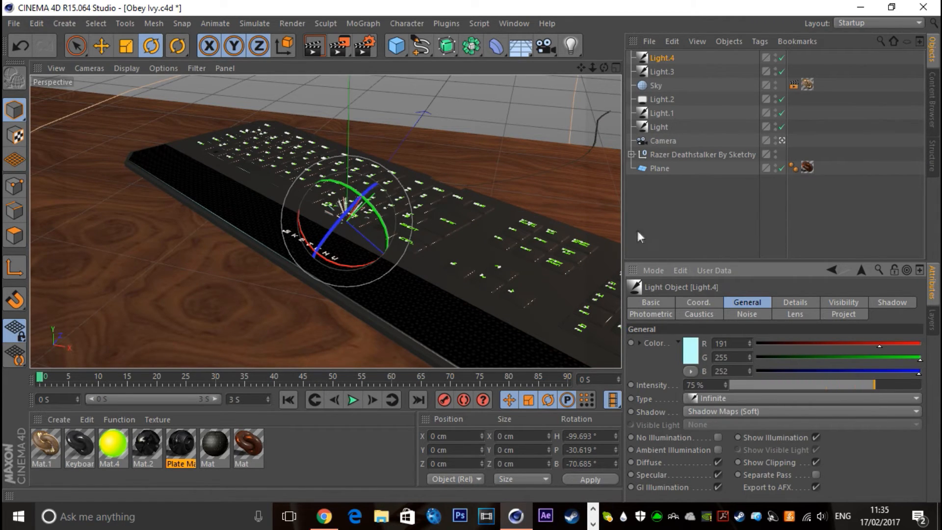
{"action": "left_click", "coordinate": [687, 223]}
Move Light.2 along the desk to the opposite end of the keyboard, at about X -400 cm
{"action": "left_click", "coordinate": [662, 100]}
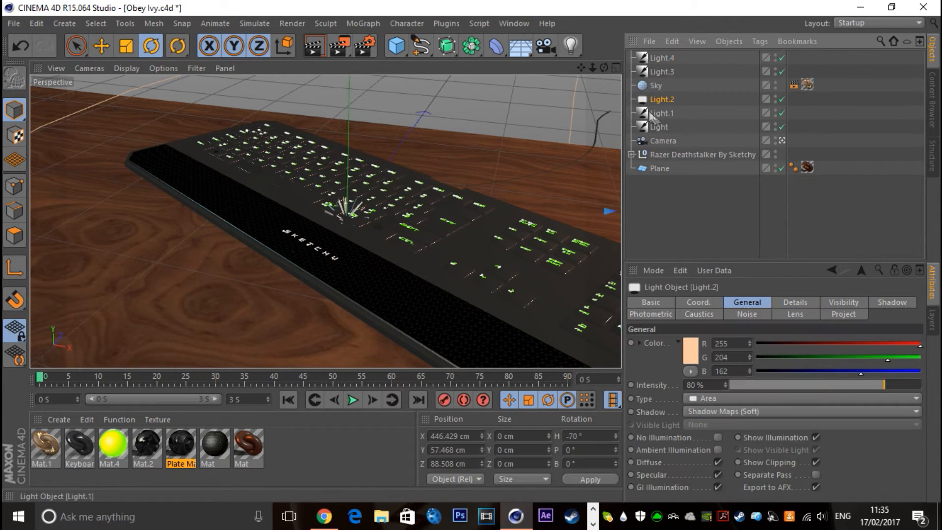
{"action": "left_click", "coordinate": [782, 140]}
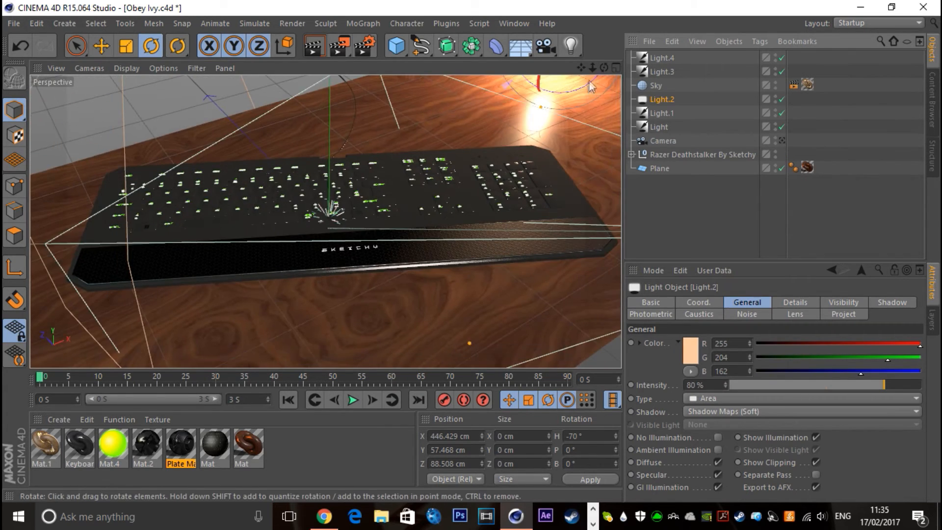
{"action": "left_click_drag", "start_coordinate": [592, 67], "coordinate": [593, 69]}
{"action": "left_click", "coordinate": [101, 46]}
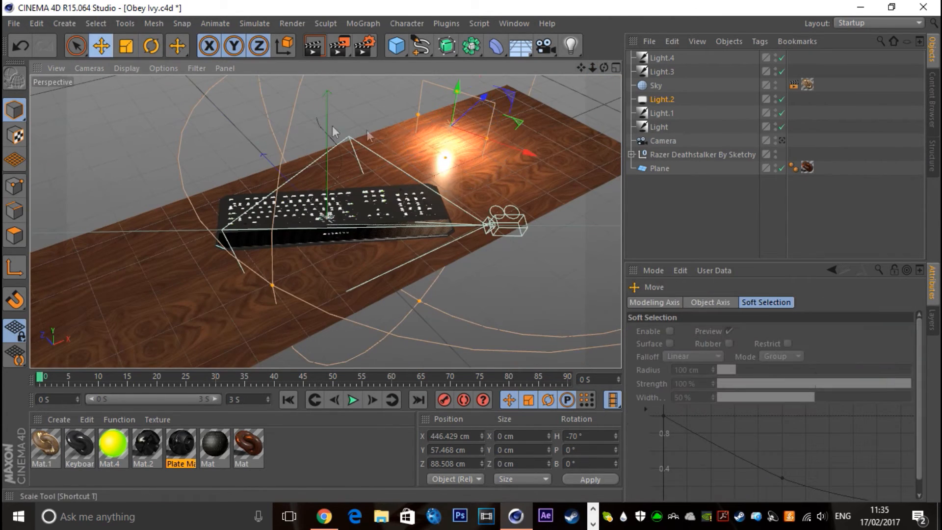
{"action": "left_click", "coordinate": [284, 46]}
{"action": "left_click_drag", "start_coordinate": [508, 107], "coordinate": [199, 193]}
Rotate Light.2 to about H -84.5°, P -20.5°, B 6.6° and render the camera view
{"action": "left_click", "coordinate": [151, 46]}
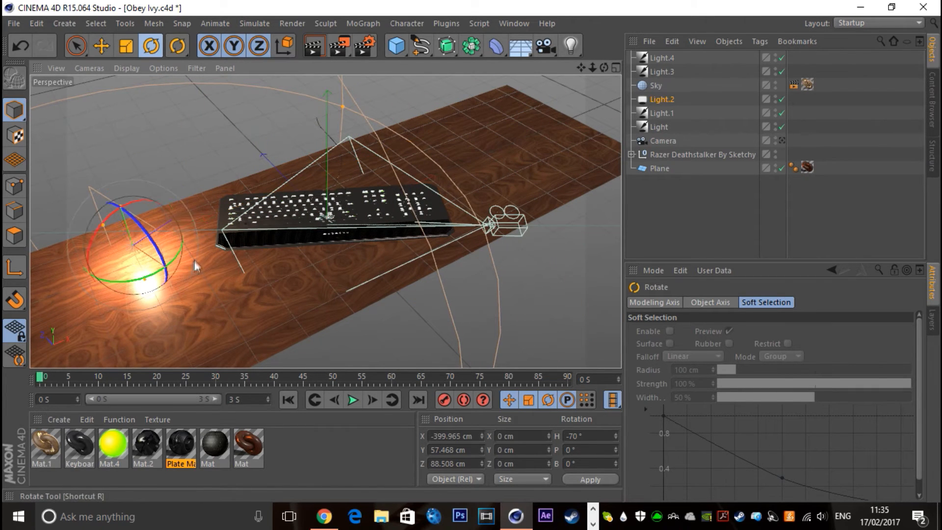
{"action": "left_click_drag", "start_coordinate": [130, 282], "coordinate": [195, 202]}
{"action": "key", "text": "ctrl+z"}
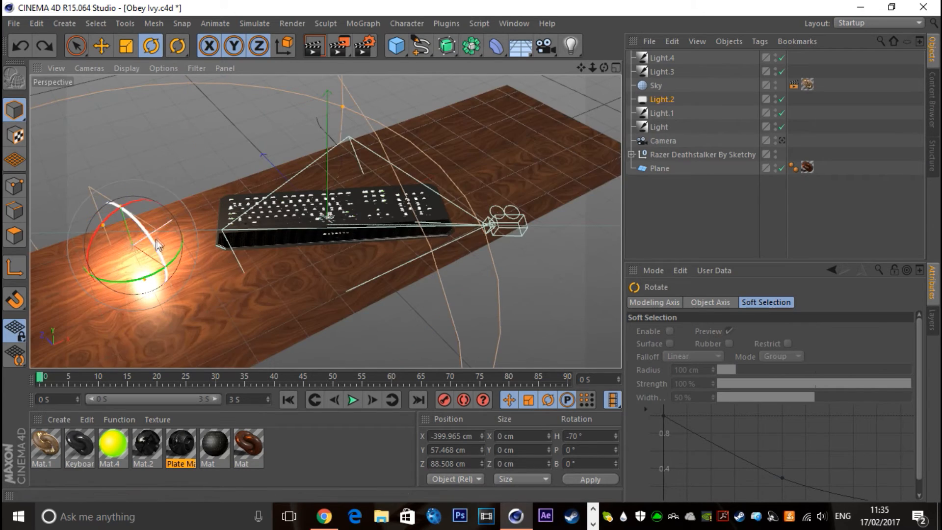
{"action": "left_click_drag", "start_coordinate": [177, 248], "coordinate": [103, 248]}
{"action": "left_click", "coordinate": [782, 141]}
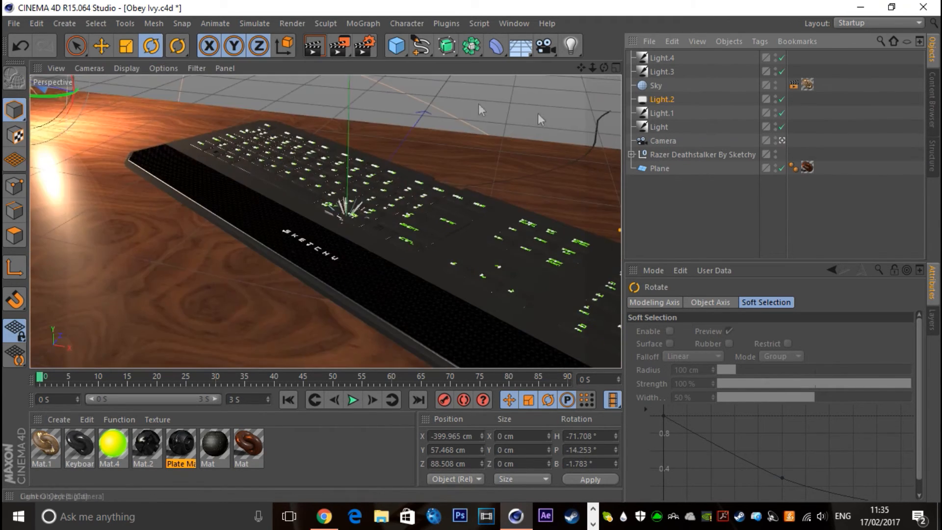
{"action": "left_click_drag", "start_coordinate": [52, 129], "coordinate": [36, 125]}
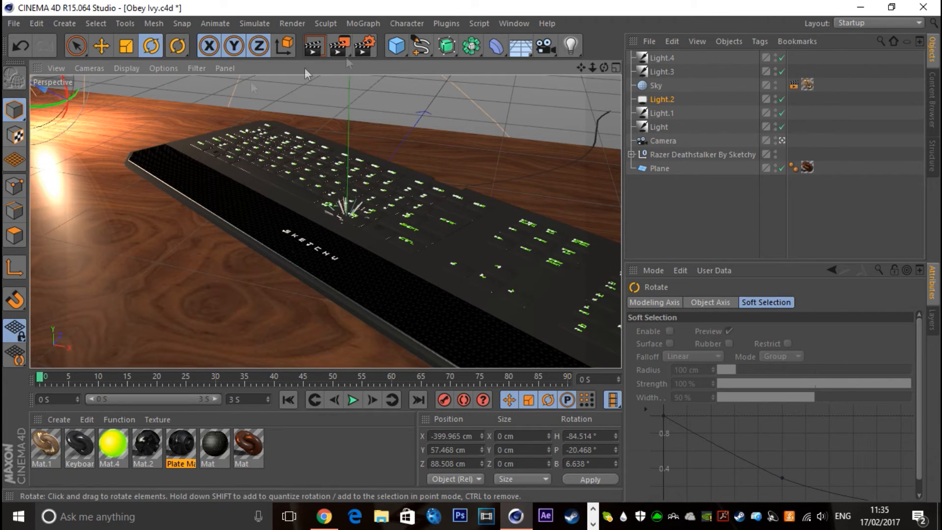
{"action": "left_click", "coordinate": [316, 49]}
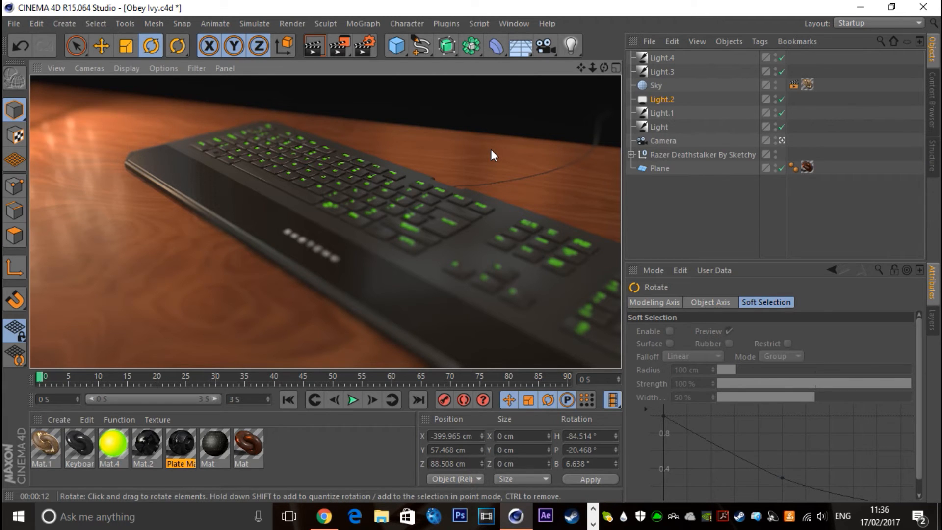
Group all five lights under a single null
{"action": "left_click", "coordinate": [659, 127]}
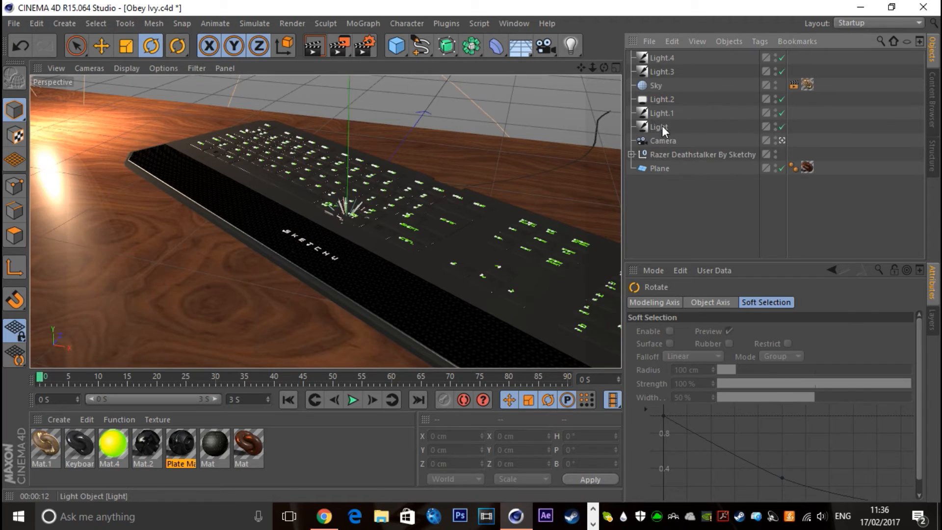
{"action": "left_click", "coordinate": [667, 114], "text": "ctrl"}
{"action": "left_click", "coordinate": [660, 100], "text": "ctrl"}
{"action": "left_click", "coordinate": [659, 72], "text": "ctrl"}
{"action": "left_click", "coordinate": [659, 60], "text": "ctrl"}
{"action": "right_click", "coordinate": [659, 61]}
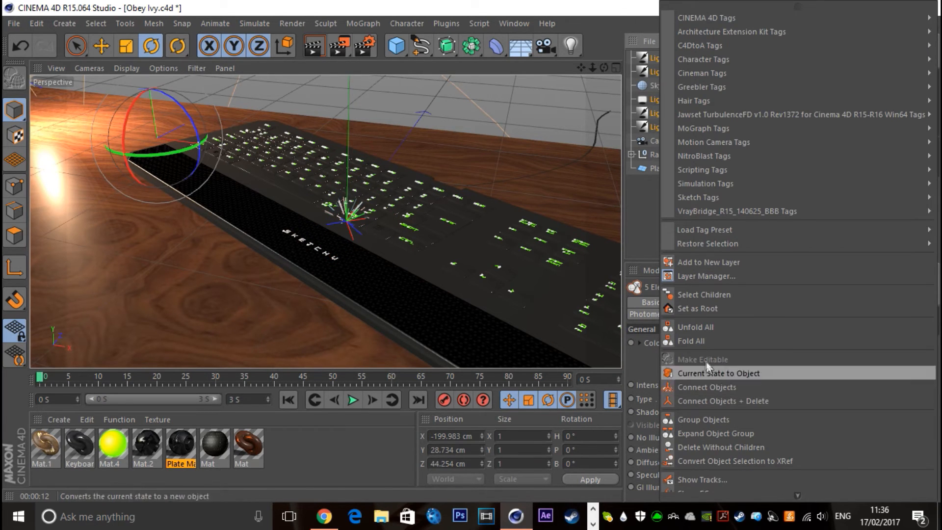
{"action": "left_click", "coordinate": [712, 400]}
Rename the null holding the lights as Lighting
{"action": "double_click", "coordinate": [657, 58]}
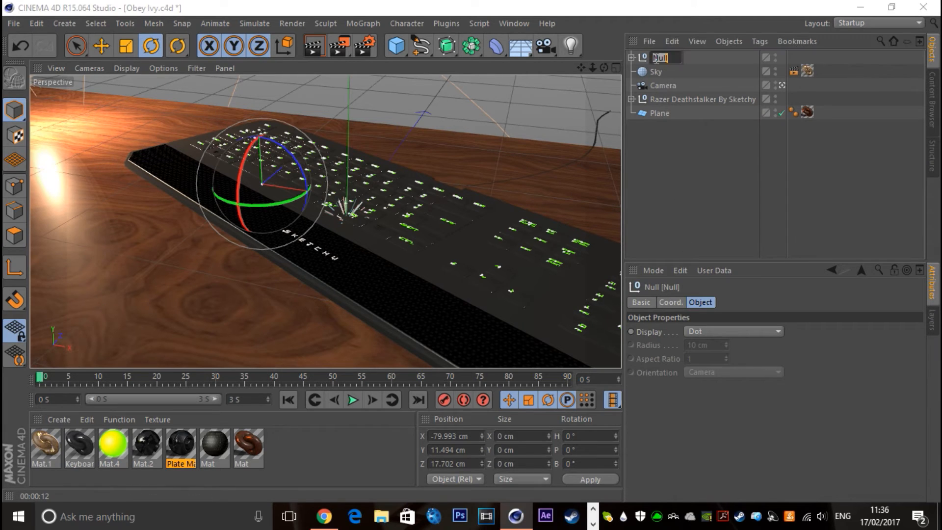
{"action": "type", "text": "Lighting"}
{"action": "key", "text": "Return"}
{"action": "left_click", "coordinate": [645, 169]}
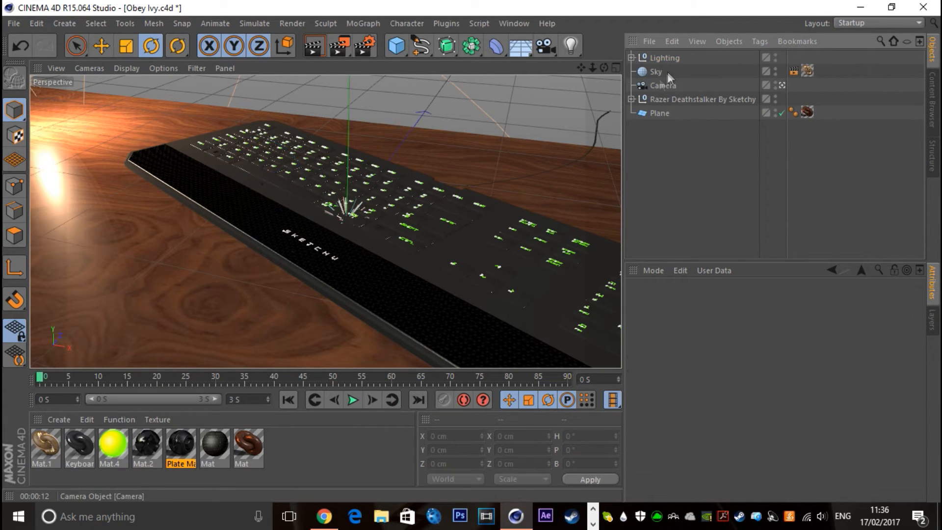
Rename the sky object as HDRI and the camera as PornHub
{"action": "double_click", "coordinate": [656, 71]}
{"action": "type", "text": "HDRI"}
{"action": "double_click", "coordinate": [661, 85]}
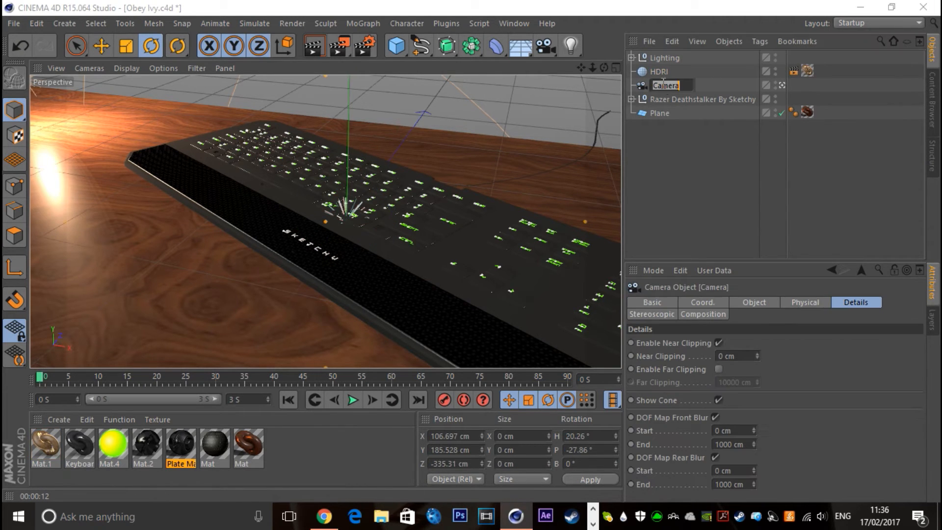
{"action": "type", "text": "FornHub"}
{"action": "key", "text": "Return"}
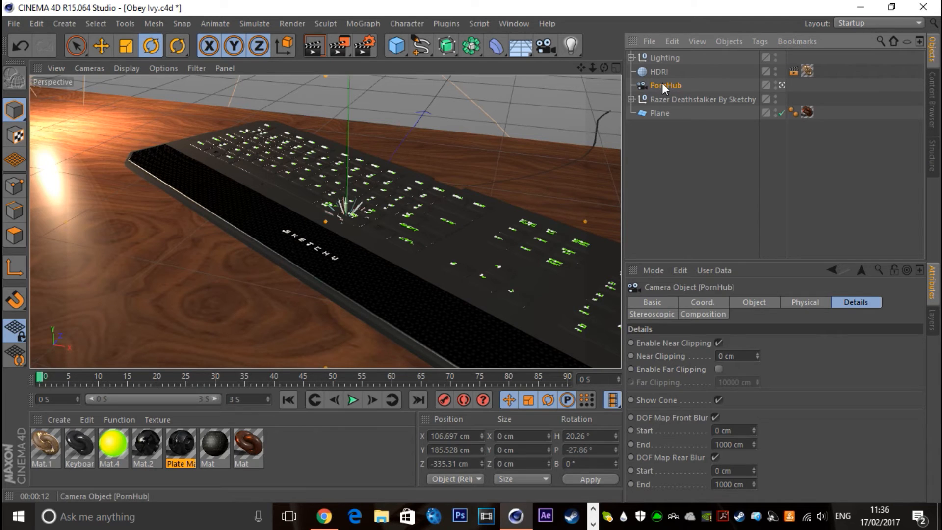
Rename the wooden plane as Desk
{"action": "left_click", "coordinate": [666, 117]}
{"action": "double_click", "coordinate": [662, 114]}
{"action": "type", "text": "Desk"}
{"action": "key", "text": "Return"}
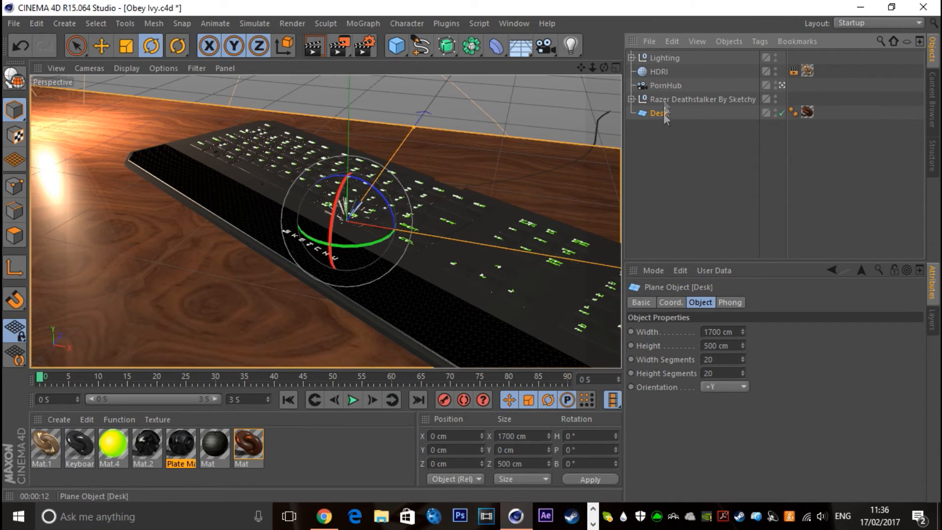
{"action": "left_click", "coordinate": [734, 193]}
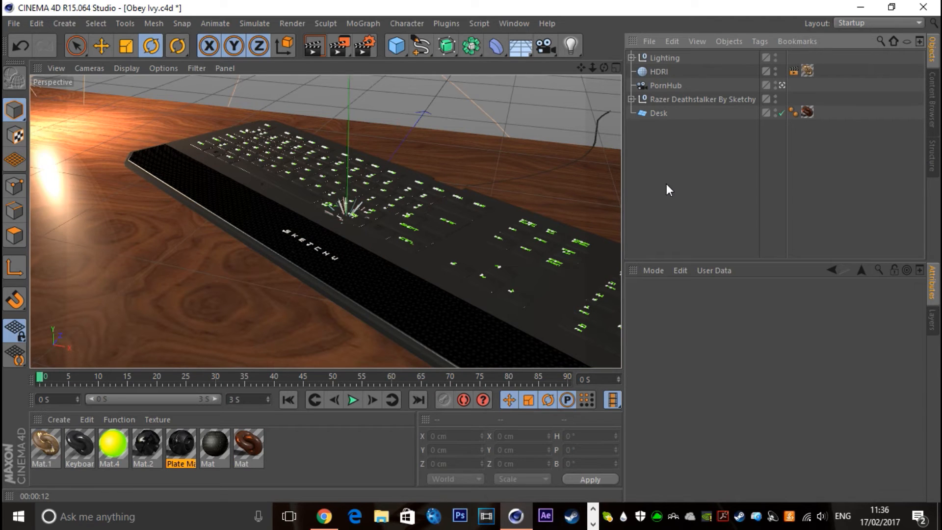
{"action": "left_click", "coordinate": [656, 112]}
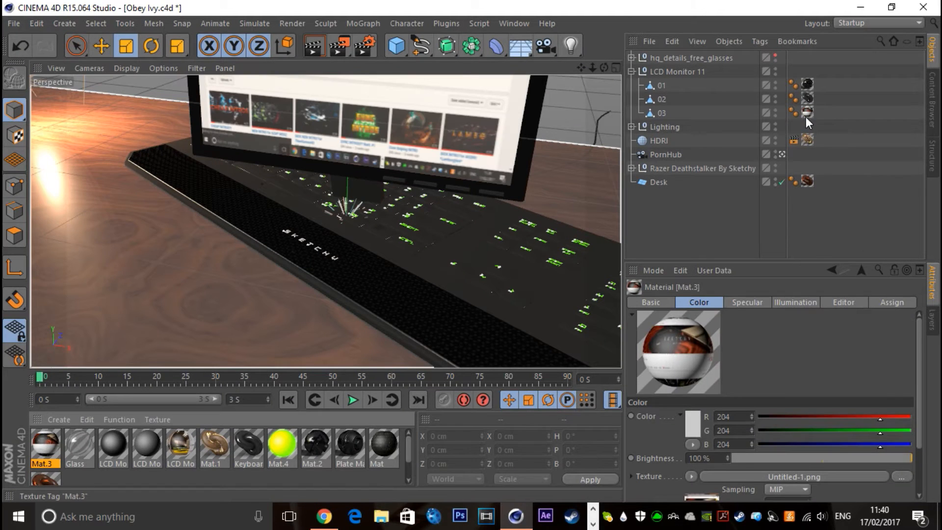
{"action": "left_click", "coordinate": [806, 115]}
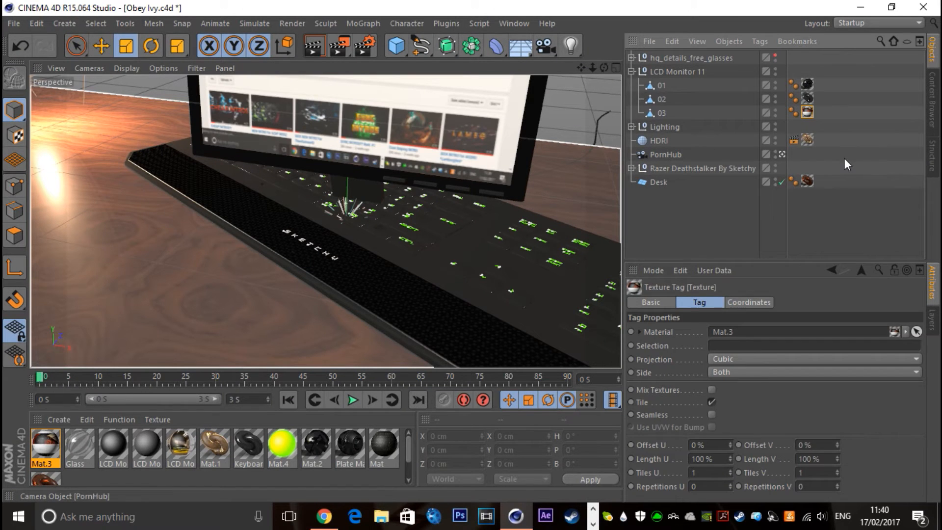
{"action": "left_click", "coordinate": [725, 227]}
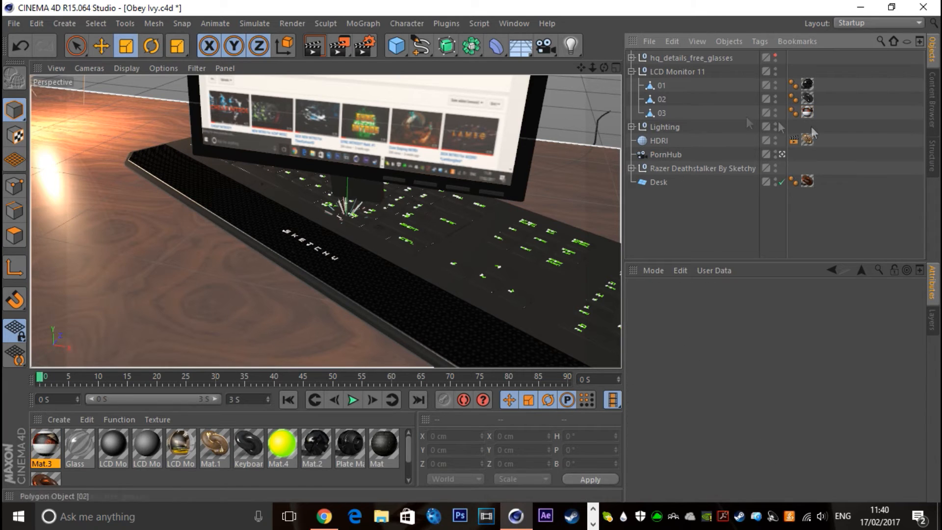
Leave the camera view and merge the LCD monitor's parts 01, 02 and 03 into one object, deleting the originals
{"action": "left_click", "coordinate": [782, 155]}
{"action": "left_click_drag", "start_coordinate": [608, 68], "coordinate": [588, 63]}
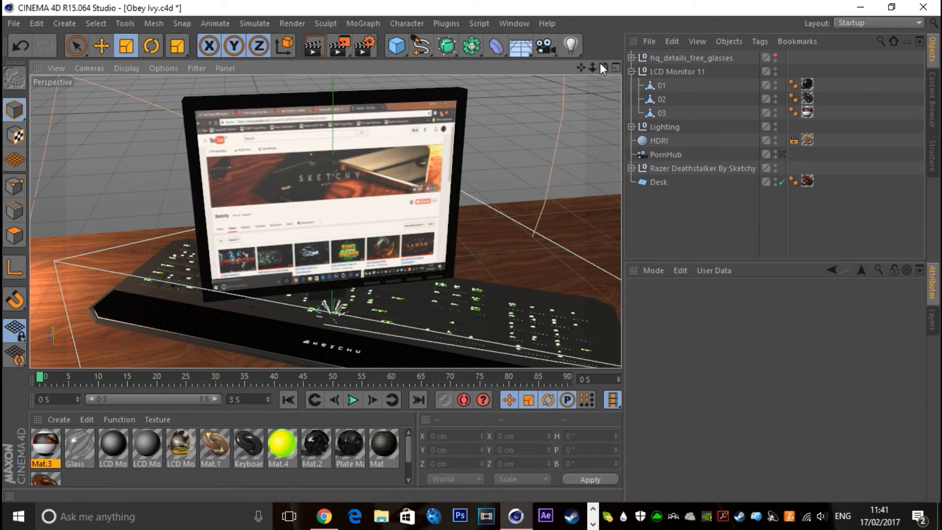
{"action": "left_click", "coordinate": [656, 88]}
{"action": "left_click", "coordinate": [658, 112], "text": "shift"}
{"action": "right_click", "coordinate": [660, 116]}
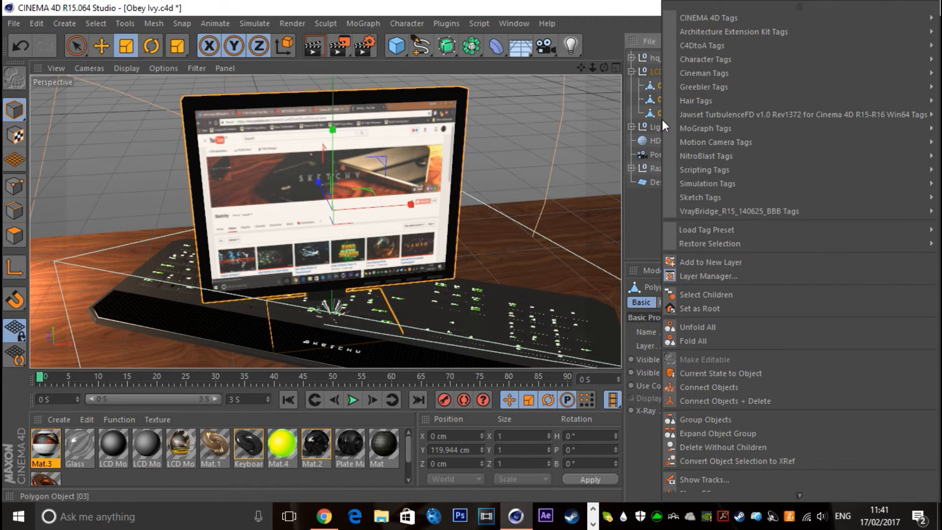
{"action": "left_click", "coordinate": [753, 401]}
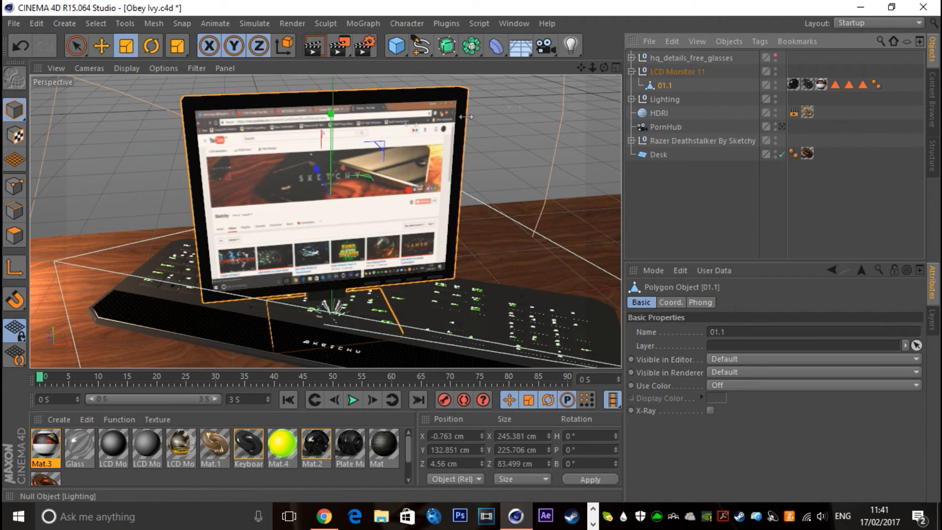
Try to scale the merged monitor's polygons down vertically in polygon mode
{"action": "left_click", "coordinate": [14, 236]}
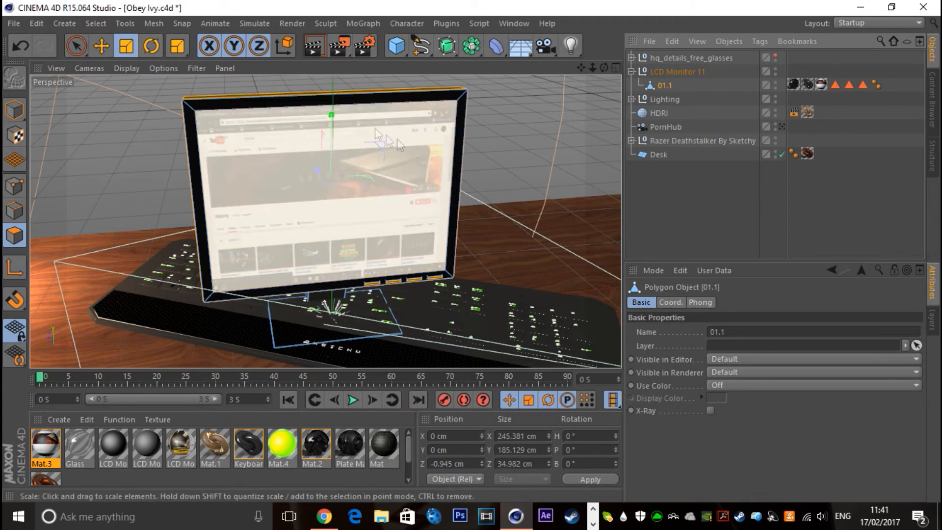
{"action": "left_click_drag", "start_coordinate": [331, 120], "coordinate": [333, 131]}
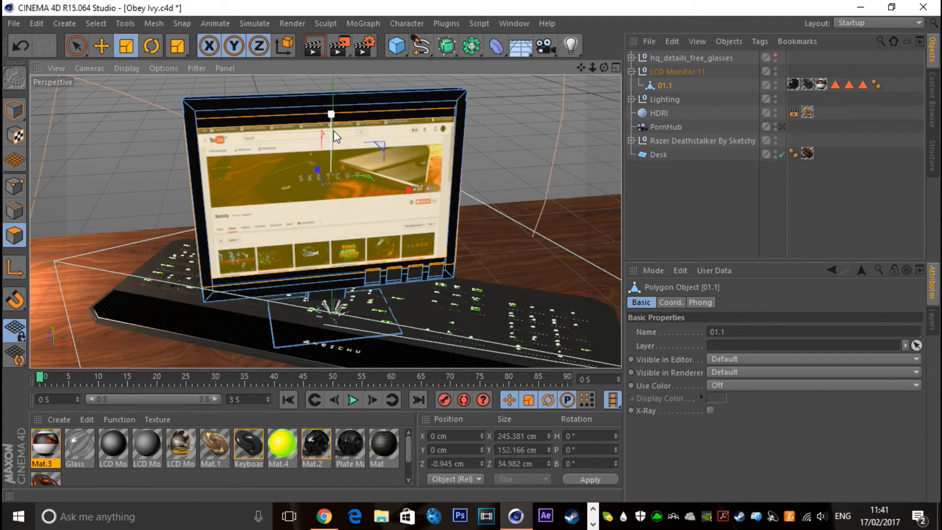
{"action": "key", "text": "ctrl+z"}
{"action": "left_click_drag", "start_coordinate": [330, 119], "coordinate": [334, 215]}
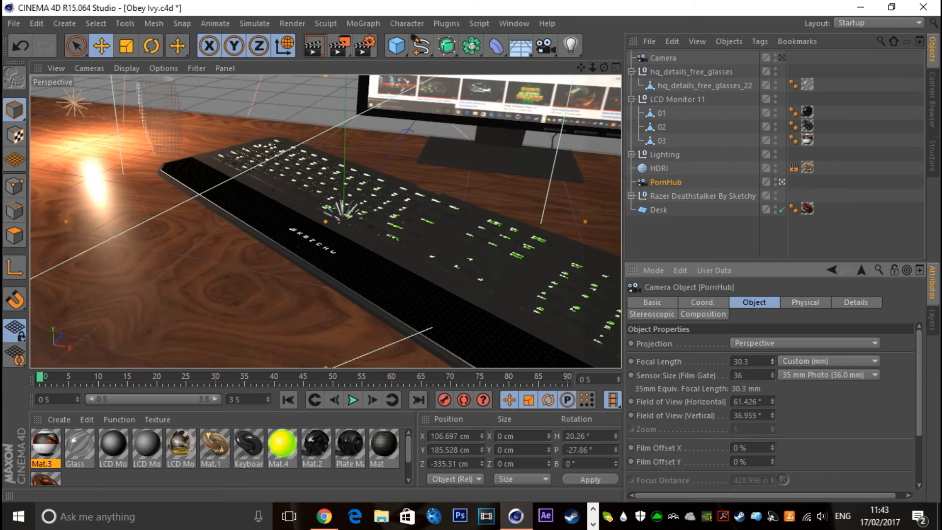
Set the PornHub camera's focal length to 27.7 mm and render the view
{"action": "left_click_drag", "start_coordinate": [772, 361], "coordinate": [773, 360]}
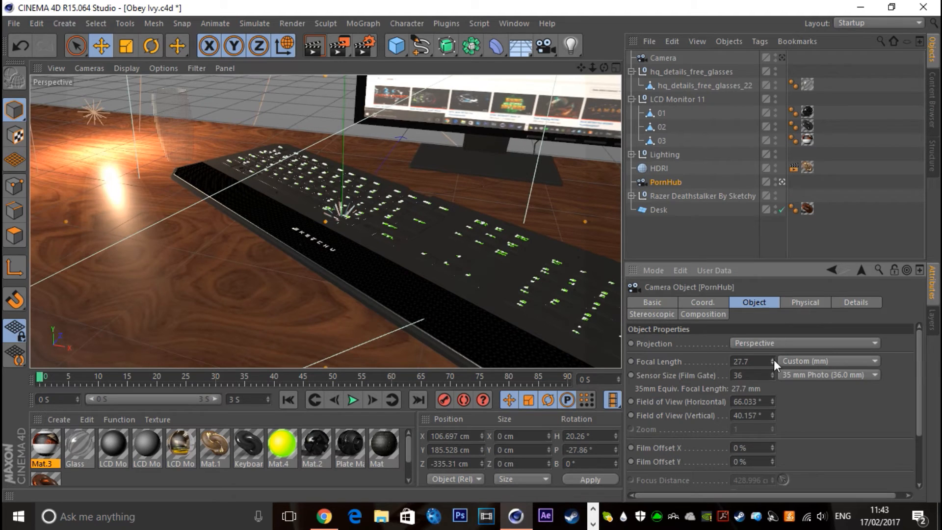
{"action": "left_click", "coordinate": [670, 236]}
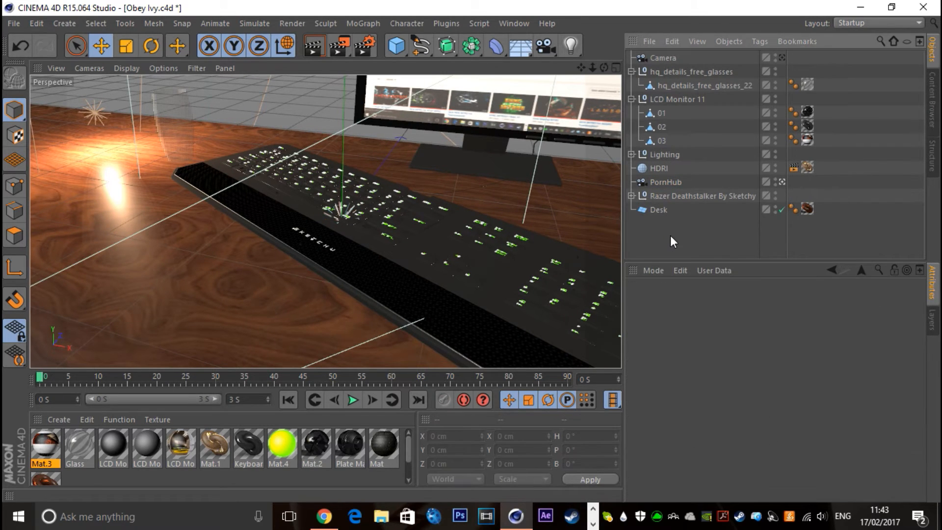
{"action": "key", "text": "ctrl+r"}
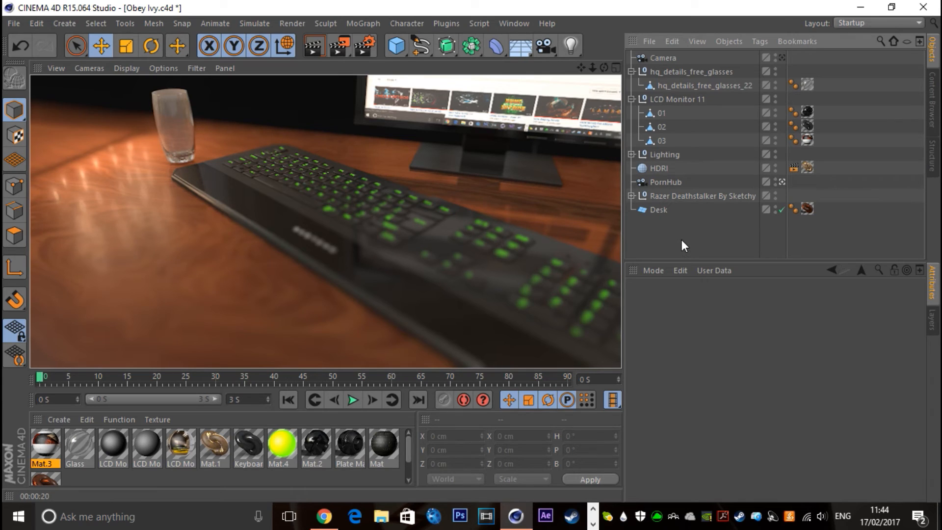
Collapse the glasses and LCD Monitor 11 groups and remove both from the scene
{"action": "left_click", "coordinate": [675, 74]}
{"action": "left_click", "coordinate": [631, 72]}
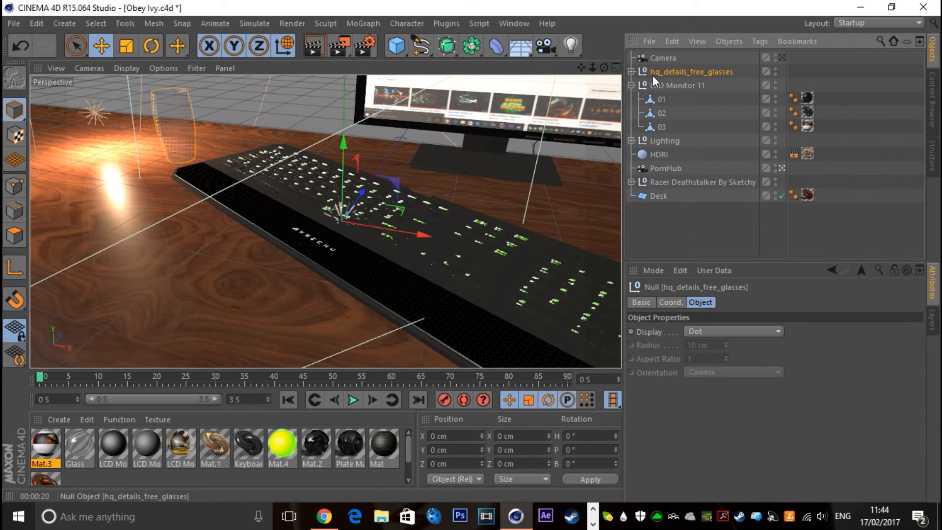
{"action": "left_click", "coordinate": [631, 85]}
{"action": "left_click", "coordinate": [680, 86]}
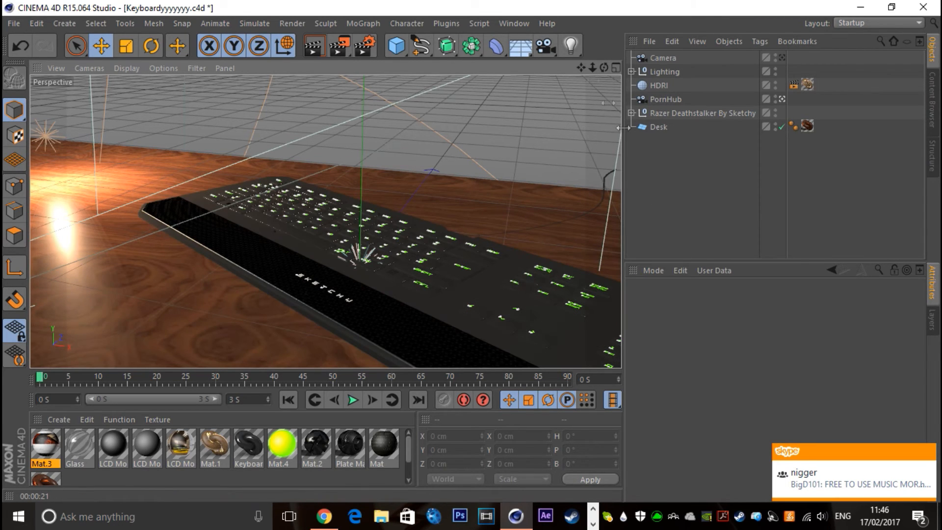
Add a circle spline around the keyboard and lay it flat with a pitch of 90°
{"action": "left_click_drag", "start_coordinate": [424, 50], "coordinate": [567, 117]}
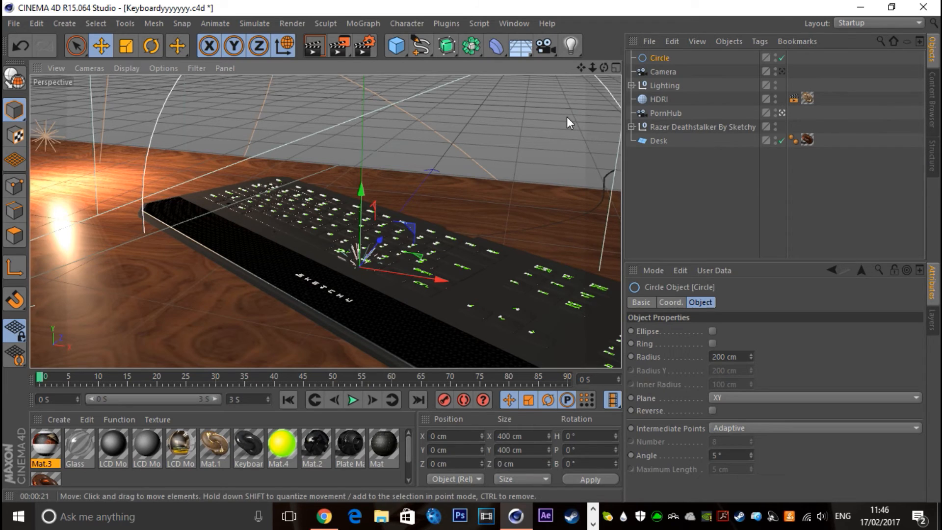
{"action": "left_click", "coordinate": [596, 449]}
{"action": "type", "text": "90"}
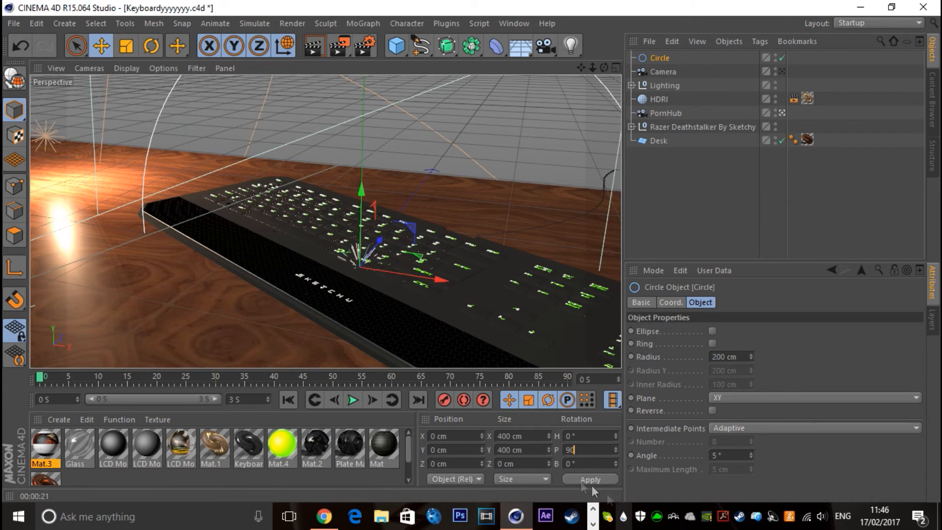
{"action": "left_click", "coordinate": [573, 479]}
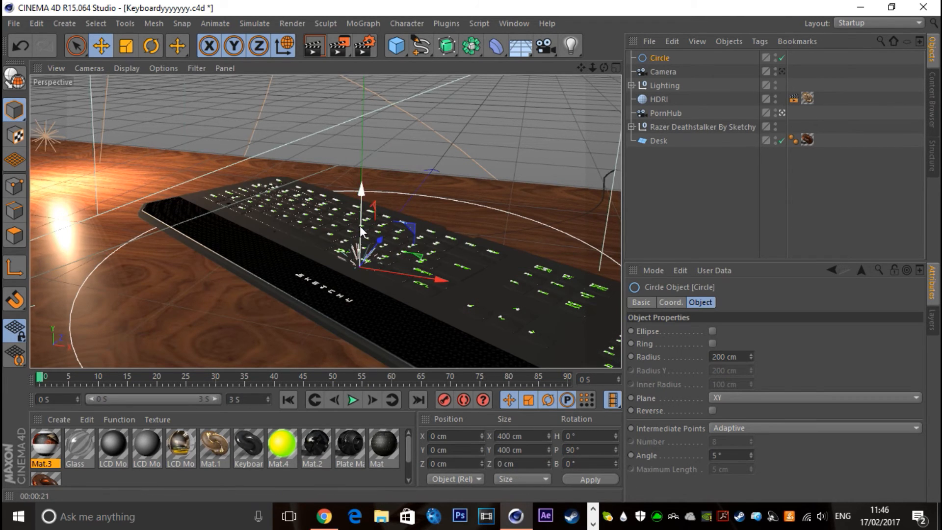
Raise the circle spline above the keyboard and rescale it
{"action": "left_click_drag", "start_coordinate": [361, 191], "coordinate": [363, 45]}
{"action": "key", "text": "t"}
{"action": "left_click_drag", "start_coordinate": [132, 260], "coordinate": [358, 201]}
Duplicate the PornHub camera to the start of the object list and name the copy XNXX
{"action": "left_click", "coordinate": [663, 114]}
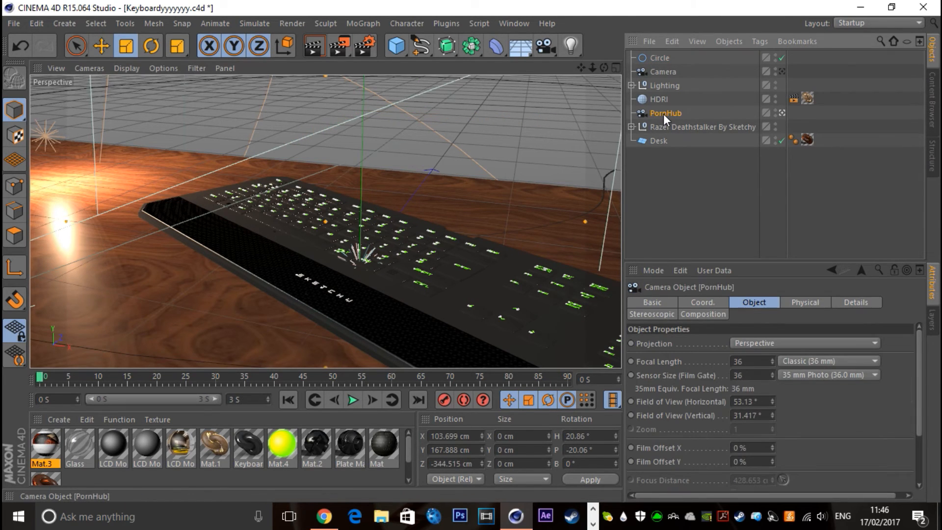
{"action": "left_click_drag", "start_coordinate": [663, 114], "coordinate": [661, 53], "text": "ctrl"}
{"action": "double_click", "coordinate": [662, 58]}
{"action": "type", "text": "XNXXX"}
{"action": "key", "text": "BackSpace"}
{"action": "key", "text": "Return"}
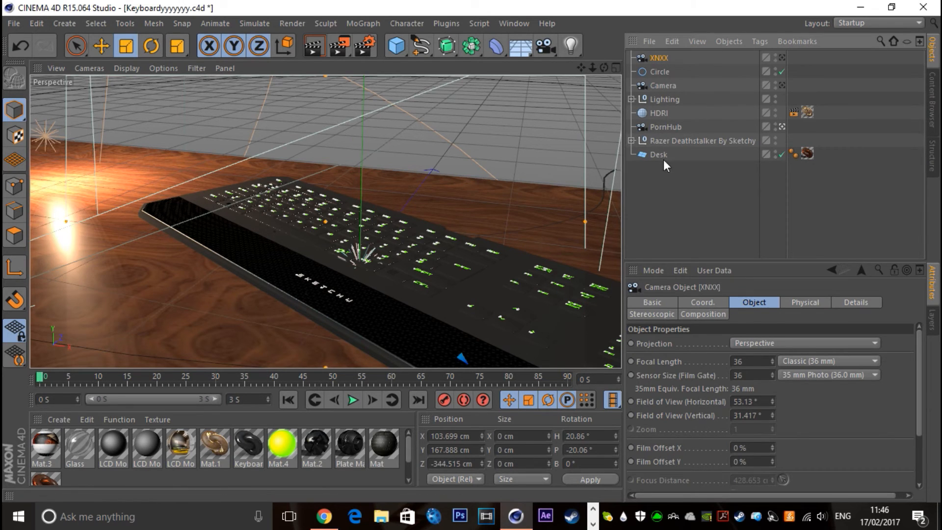
Add an Align to Spline tag to the XNXX camera and assign Circle as its spline path
{"action": "left_click", "coordinate": [659, 77]}
{"action": "left_click", "coordinate": [659, 55]}
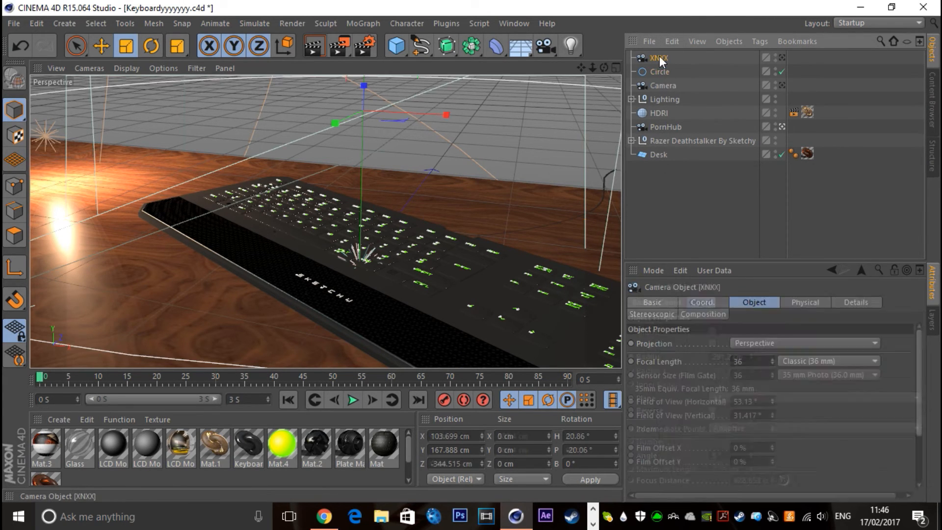
{"action": "right_click", "coordinate": [659, 56]}
{"action": "mouse_move", "coordinate": [677, 21]}
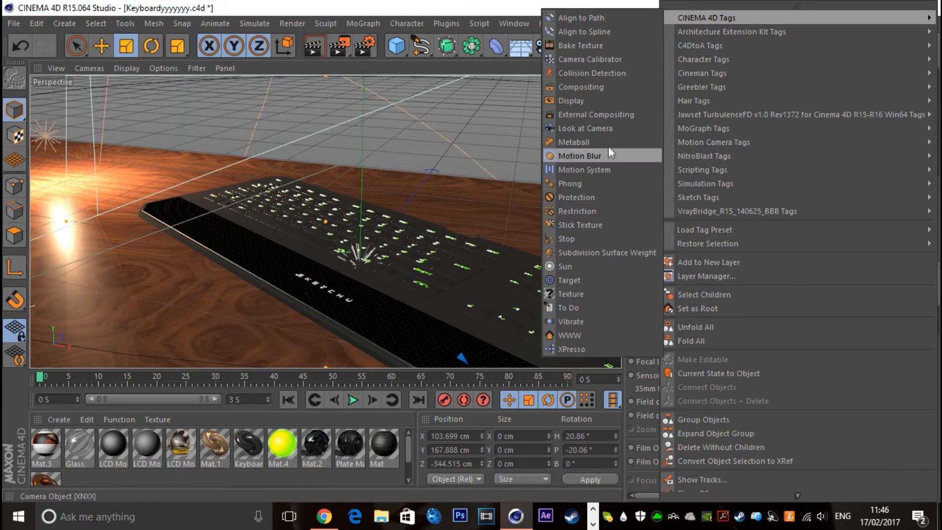
{"action": "left_click", "coordinate": [582, 32]}
{"action": "left_click", "coordinate": [916, 332]}
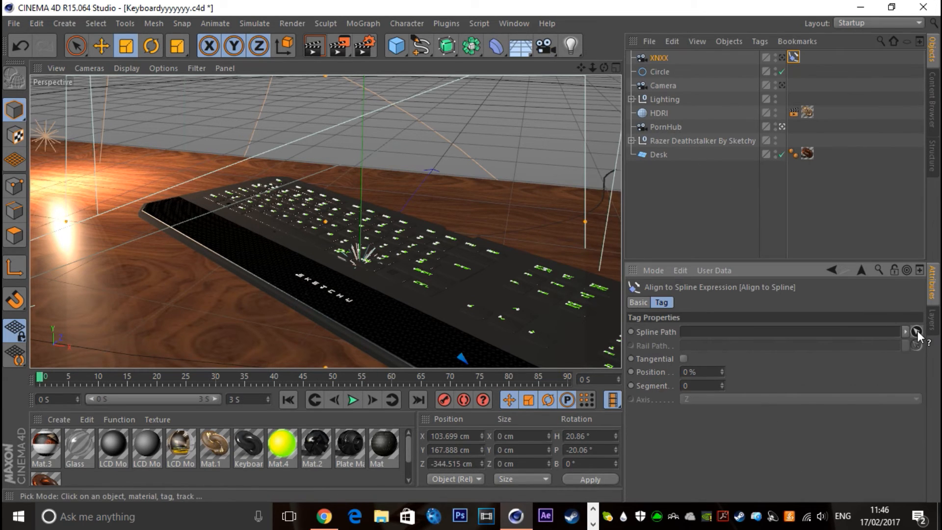
{"action": "left_click", "coordinate": [657, 70]}
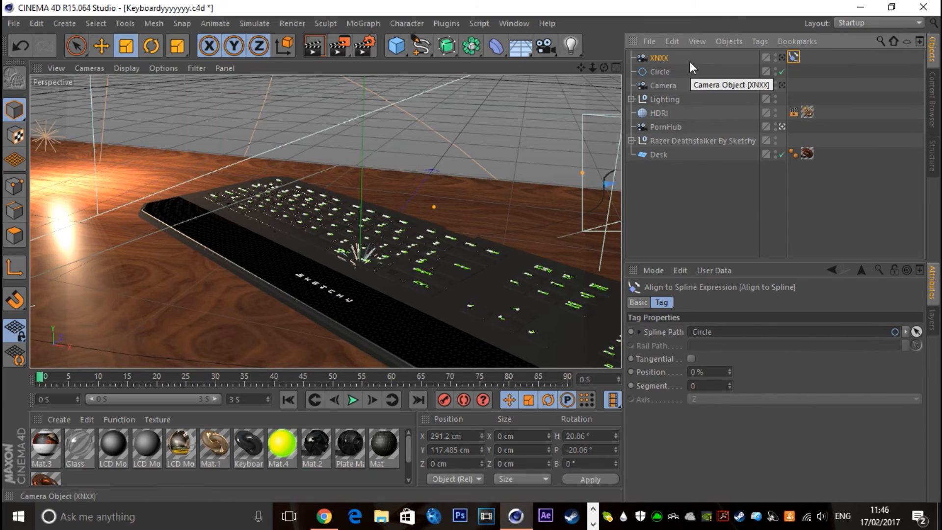
Add a Target tag to the XNXX camera and target the Razer Deathstalker By Sketchy group
{"action": "right_click", "coordinate": [649, 57]}
{"action": "mouse_move", "coordinate": [675, 23]}
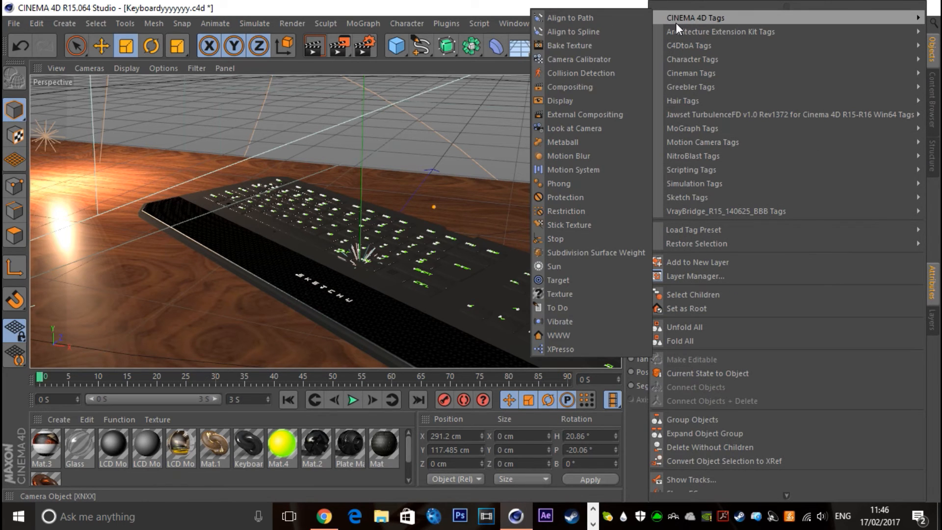
{"action": "left_click", "coordinate": [564, 282]}
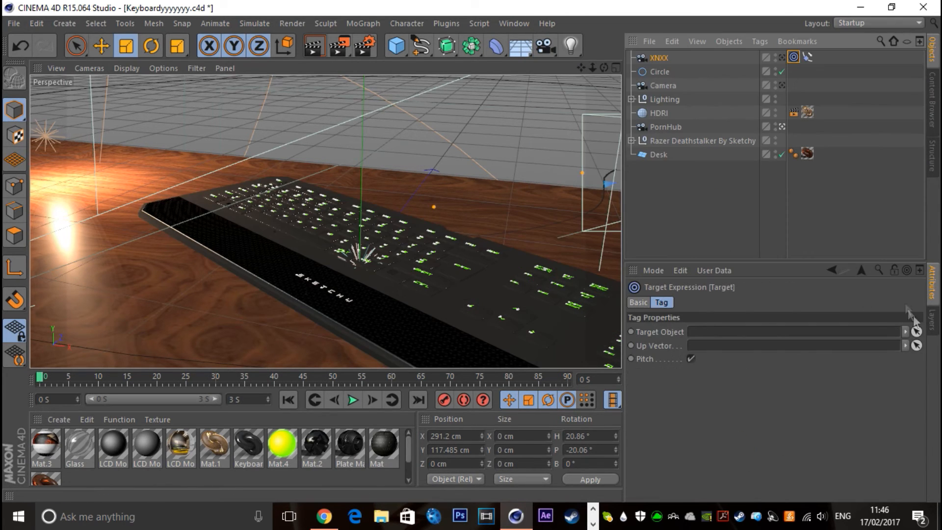
{"action": "left_click", "coordinate": [916, 332]}
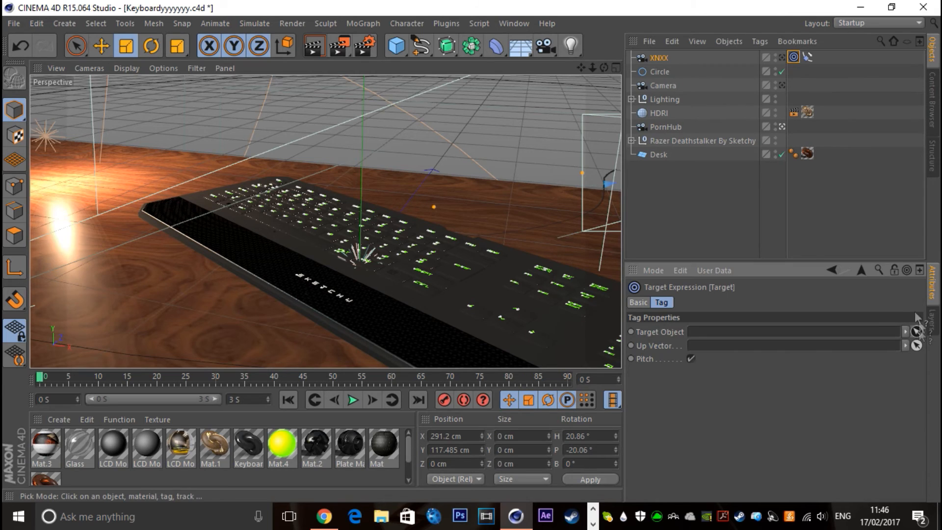
{"action": "left_click", "coordinate": [669, 139]}
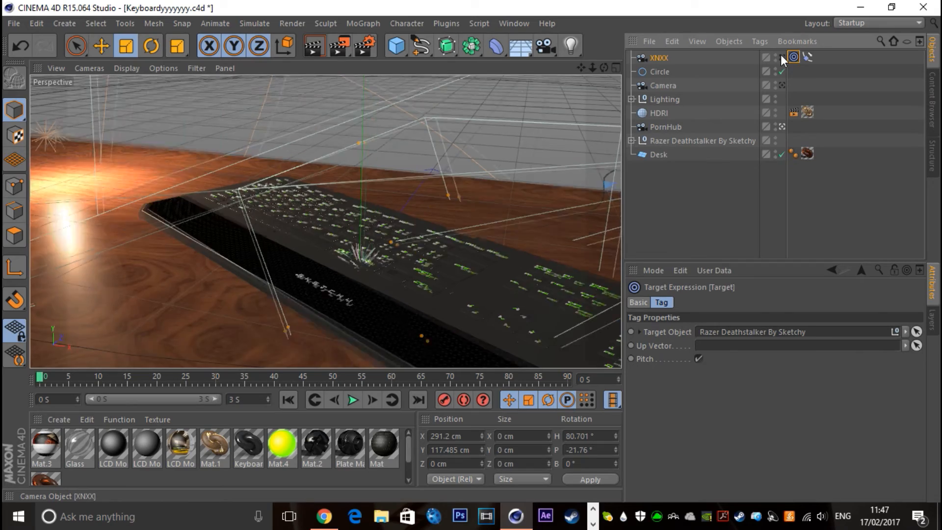
Raise the circle spline above the keyboard to a Y position of about 194 cm
{"action": "left_click", "coordinate": [806, 57]}
{"action": "left_click", "coordinate": [654, 73]}
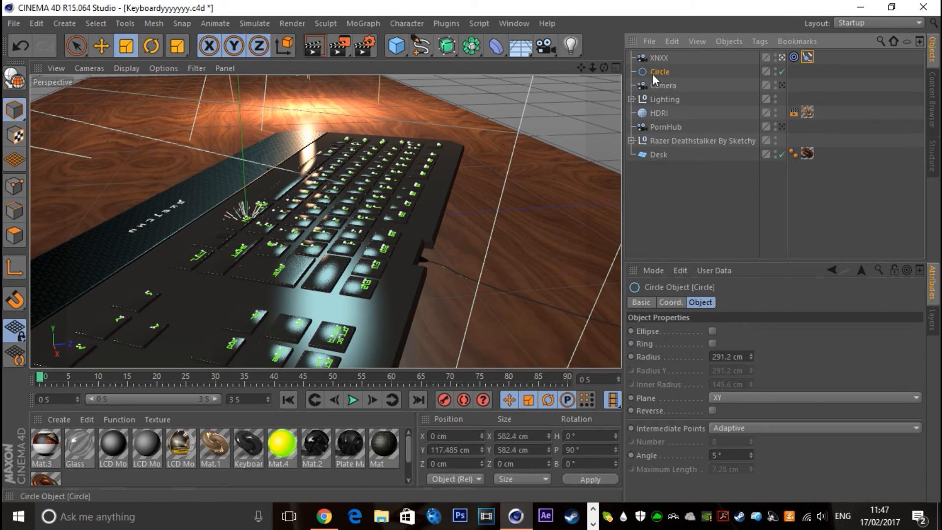
{"action": "key", "text": "e"}
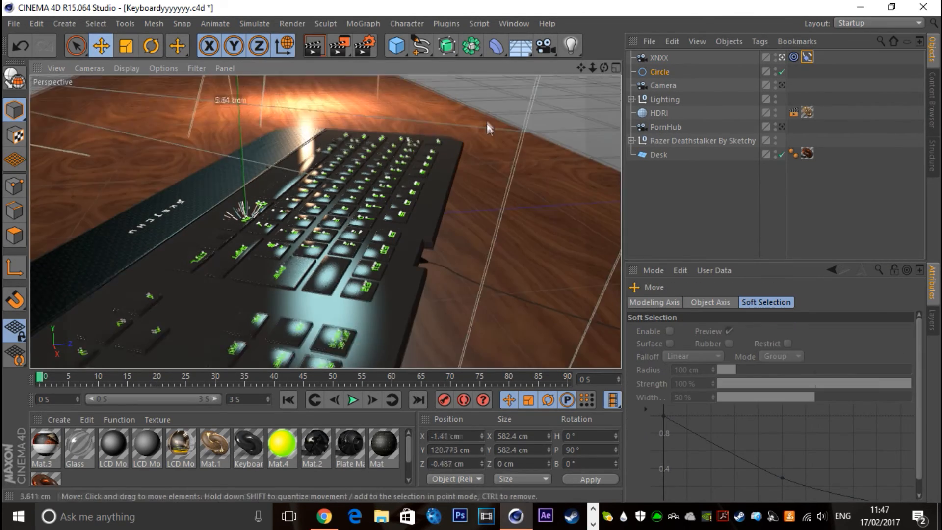
{"action": "left_click", "coordinate": [782, 57]}
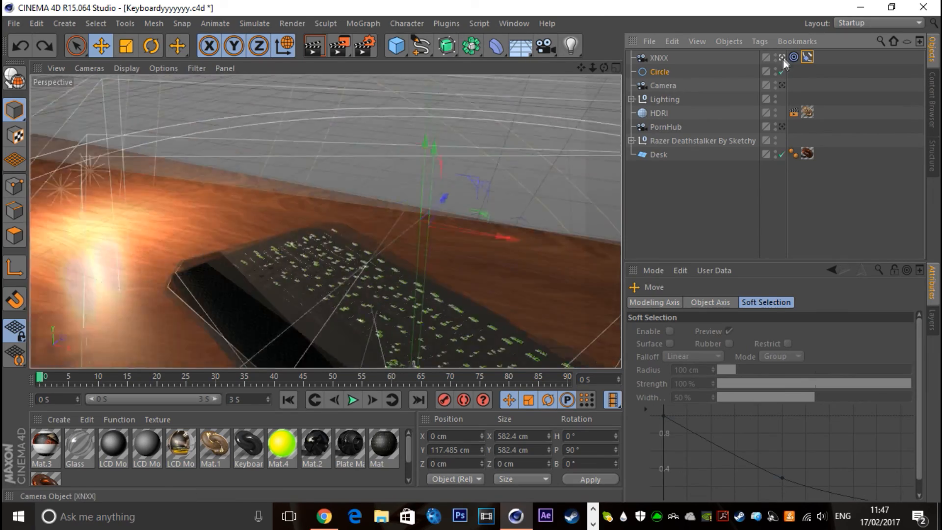
{"action": "left_click", "coordinate": [783, 60]}
{"action": "left_click_drag", "start_coordinate": [335, 164], "coordinate": [340, 86]}
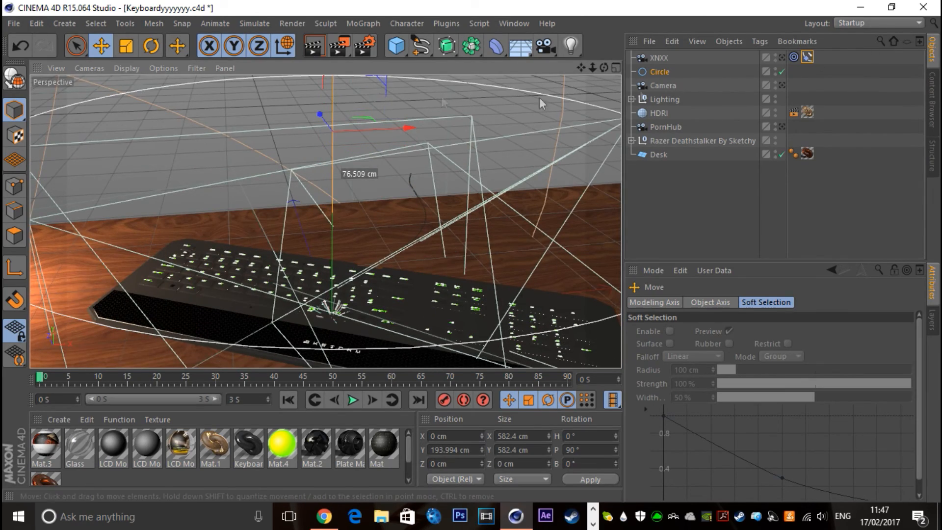
Look through the XNXX camera and set its Align to Spline position to 20 %
{"action": "left_click", "coordinate": [782, 58]}
{"action": "left_click", "coordinate": [806, 57]}
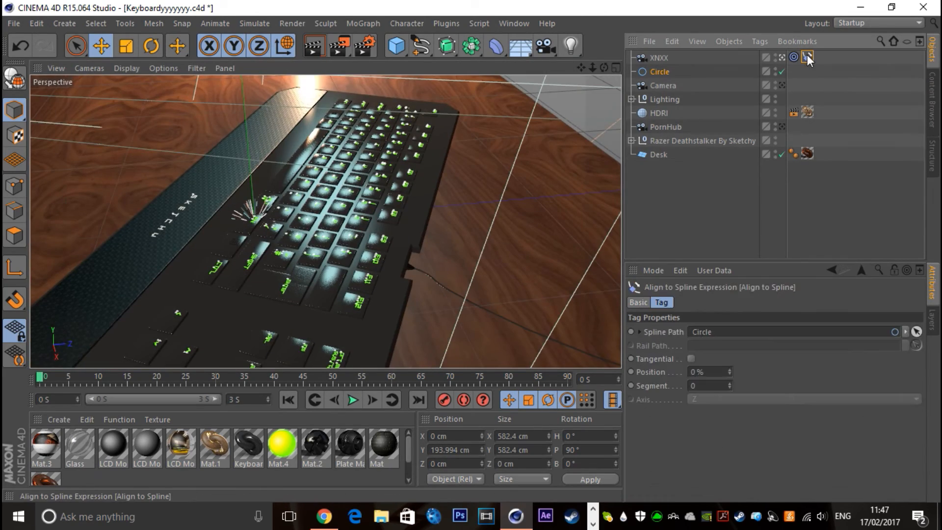
{"action": "left_click_drag", "start_coordinate": [729, 376], "coordinate": [750, 334]}
Keyframe the circle's radius at 253.2 cm at 3 S
{"action": "left_click", "coordinate": [663, 74]}
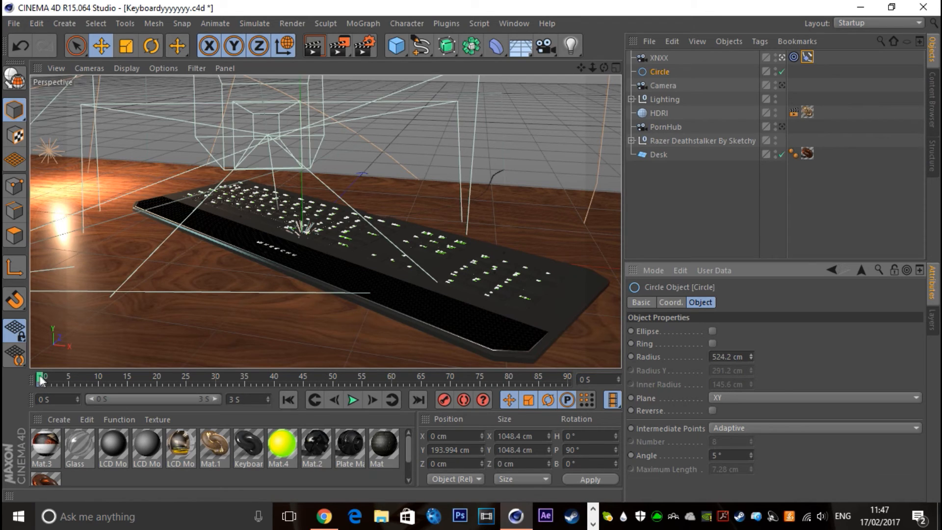
{"action": "left_click", "coordinate": [245, 399]}
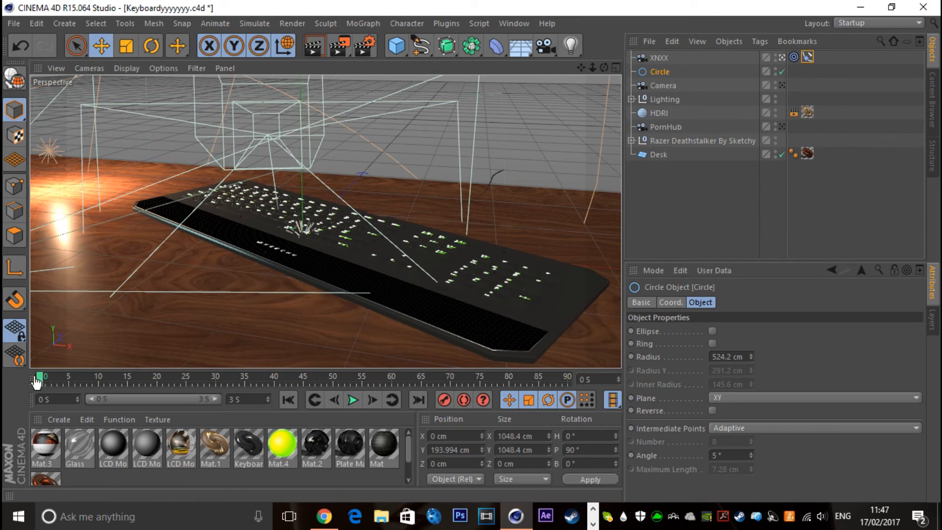
{"action": "left_click_drag", "start_coordinate": [752, 354], "coordinate": [751, 380]}
{"action": "left_click", "coordinate": [632, 356], "text": "ctrl"}
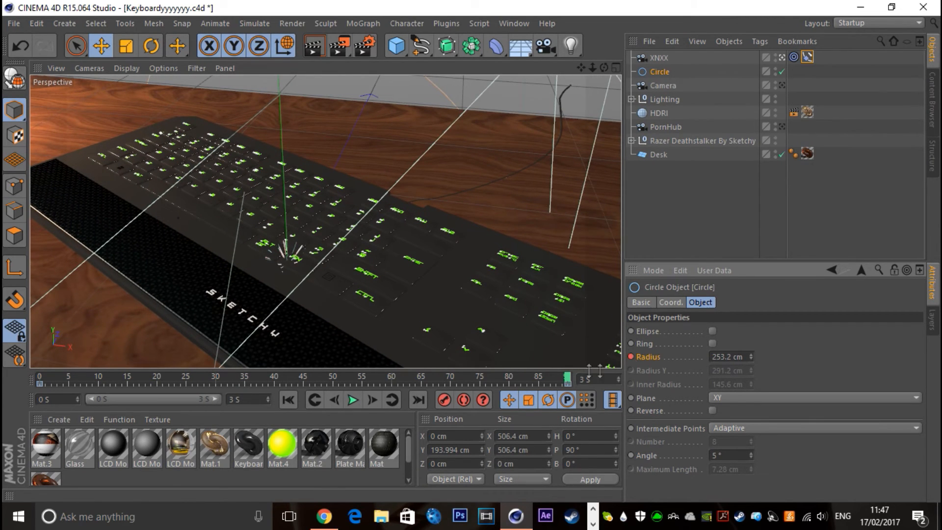
Keyframe the circle's radius at 518.2 cm at 0 S and play the camera animation
{"action": "left_click", "coordinate": [675, 196]}
{"action": "left_click", "coordinate": [659, 72]}
{"action": "left_click_drag", "start_coordinate": [567, 377], "coordinate": [5, 380]}
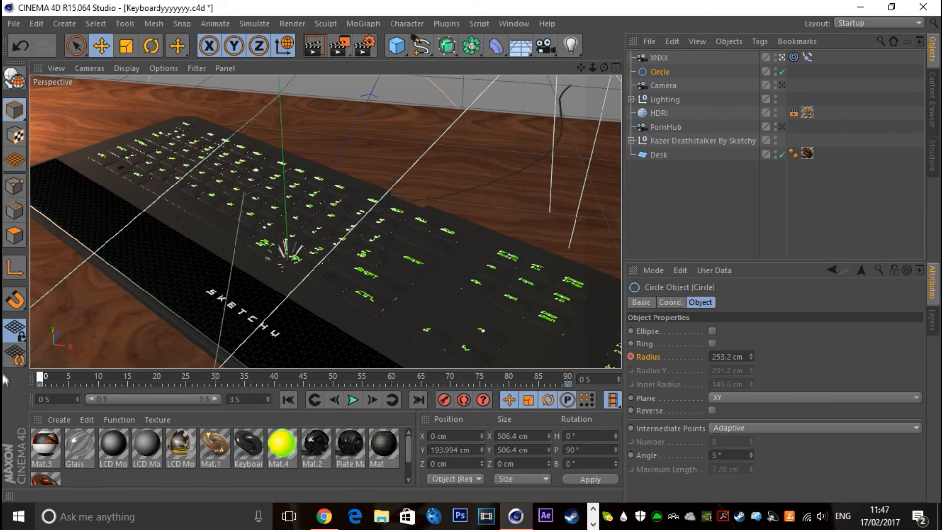
{"action": "left_click_drag", "start_coordinate": [751, 356], "coordinate": [751, 317]}
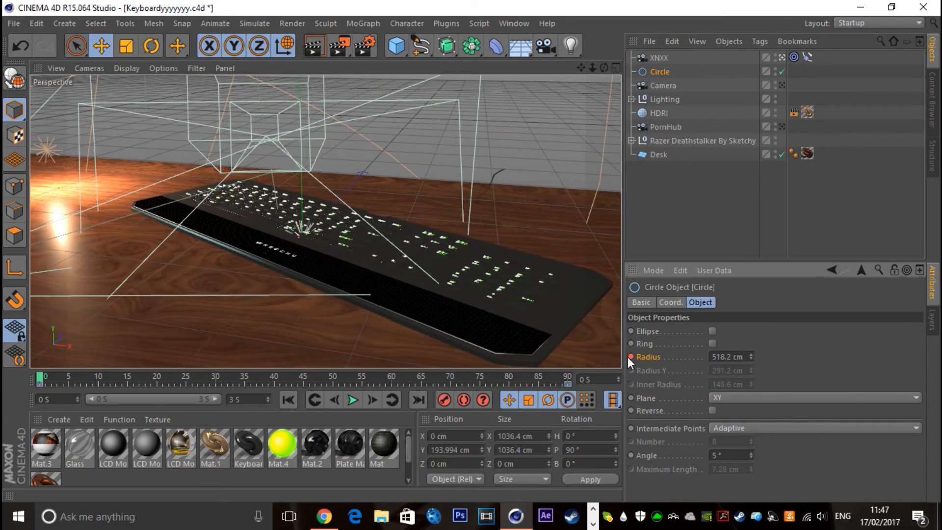
{"action": "left_click", "coordinate": [352, 400]}
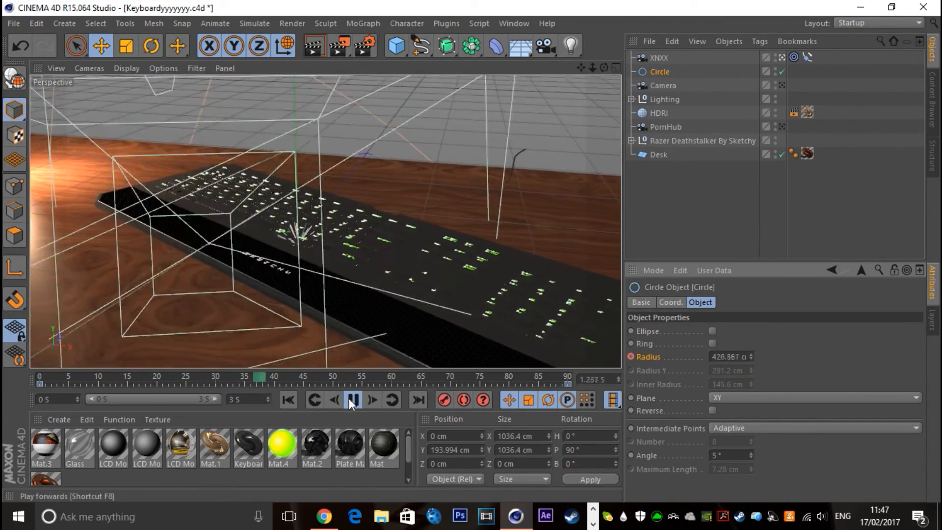
{"action": "left_click", "coordinate": [353, 399]}
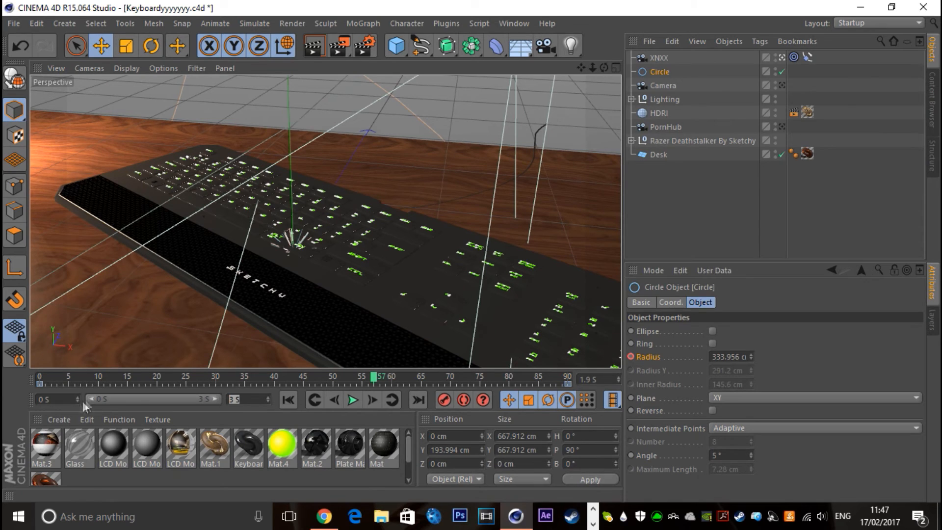
Extend the animation range to 5 S and move the final radius key to 5 S
{"action": "left_click", "coordinate": [381, 477]}
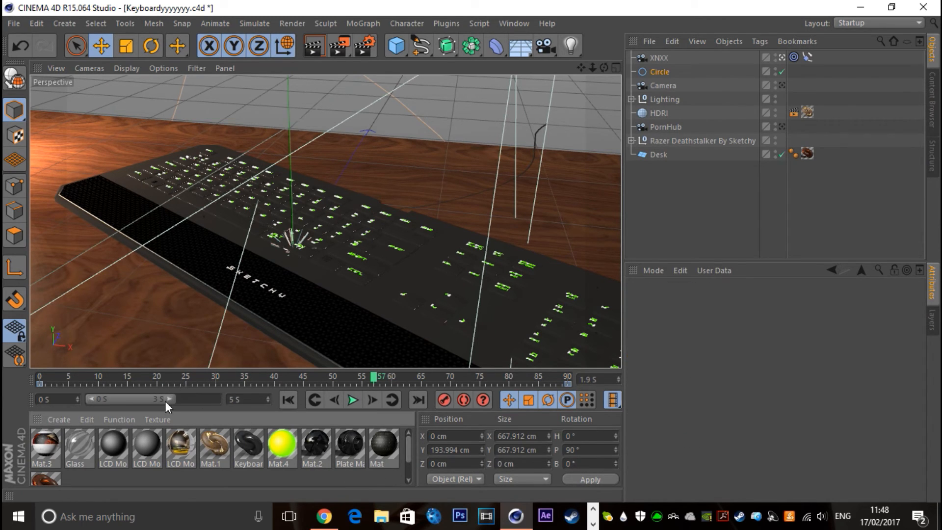
{"action": "left_click_drag", "start_coordinate": [368, 385], "coordinate": [532, 393]}
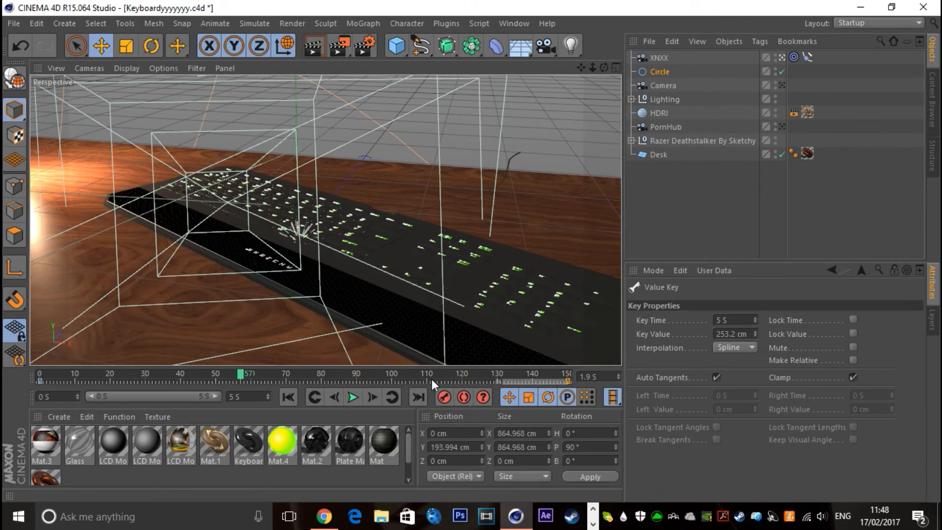
{"action": "left_click", "coordinate": [352, 396]}
{"action": "left_click", "coordinate": [356, 380]}
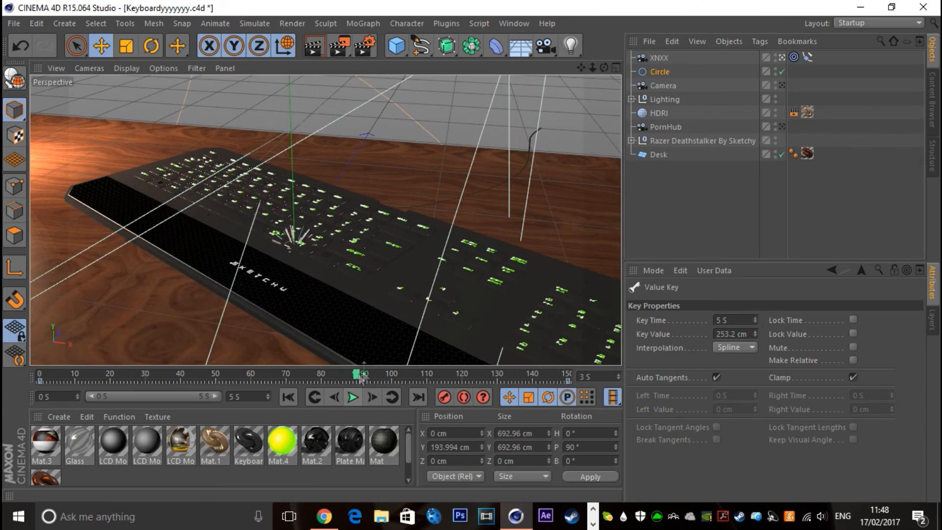
Reduce the circle's radius key at 0 S to 379.2 cm and play the animation
{"action": "left_click_drag", "start_coordinate": [356, 377], "coordinate": [39, 376]}
{"action": "left_click", "coordinate": [667, 74]}
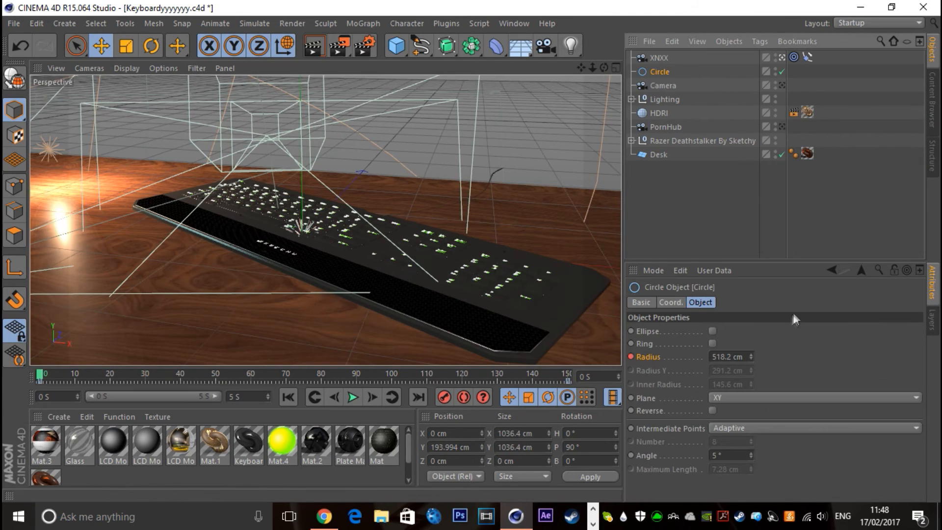
{"action": "left_click_drag", "start_coordinate": [750, 353], "coordinate": [631, 346]}
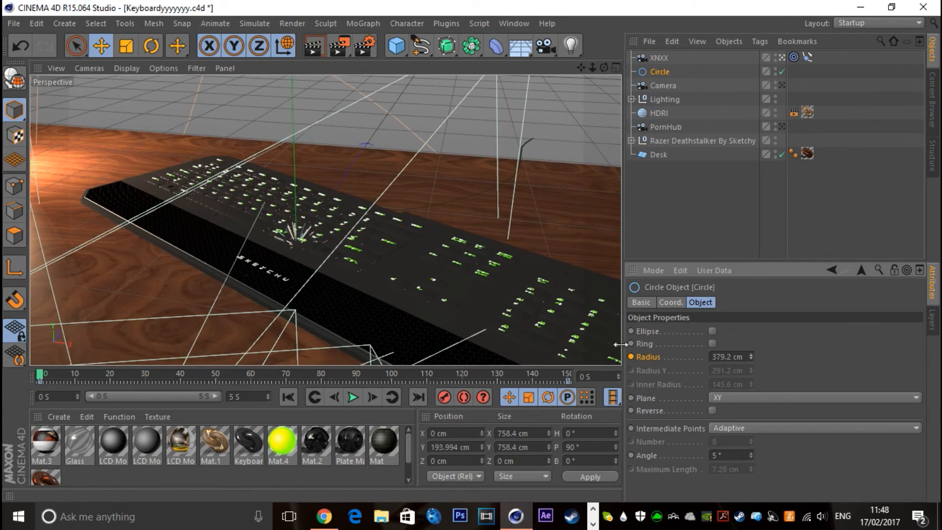
{"action": "left_click", "coordinate": [353, 396]}
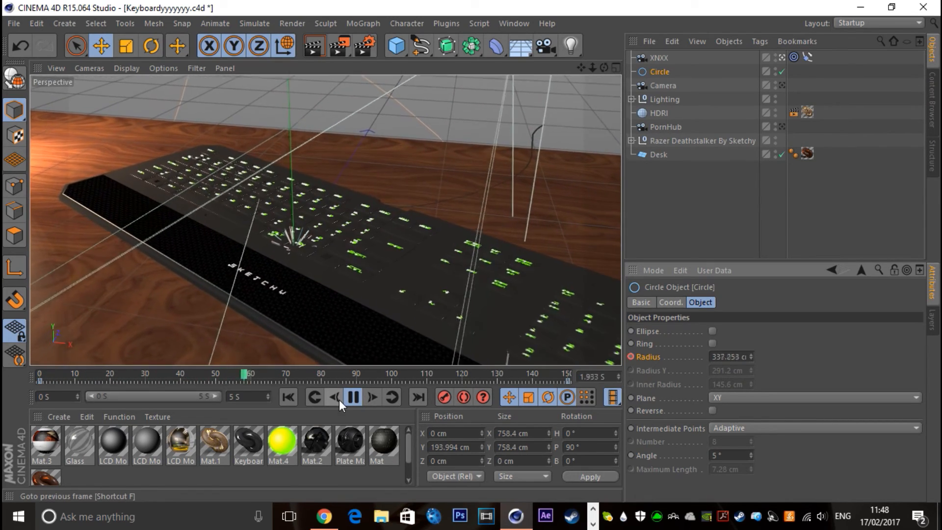
{"action": "left_click", "coordinate": [349, 400]}
Keyframe the XNXX camera's spline position at 20 % at 0 S and at a slightly higher percentage at 5 S
{"action": "left_click_drag", "start_coordinate": [434, 376], "coordinate": [38, 370]}
{"action": "left_click", "coordinate": [677, 207]}
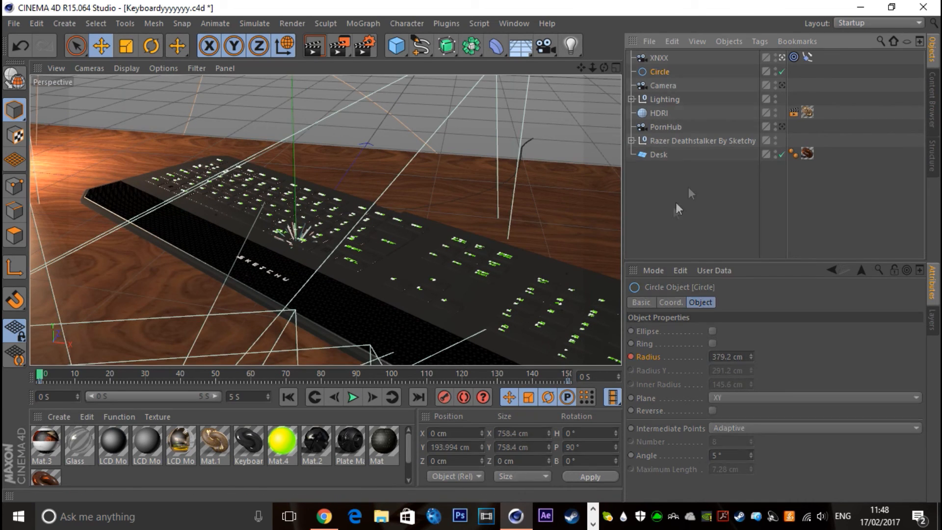
{"action": "left_click", "coordinate": [808, 57]}
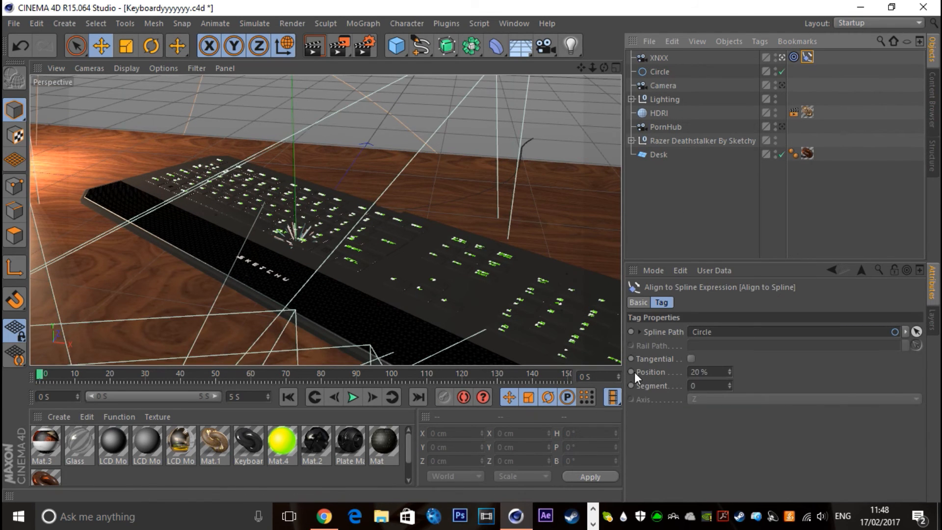
{"action": "left_click", "coordinate": [565, 376]}
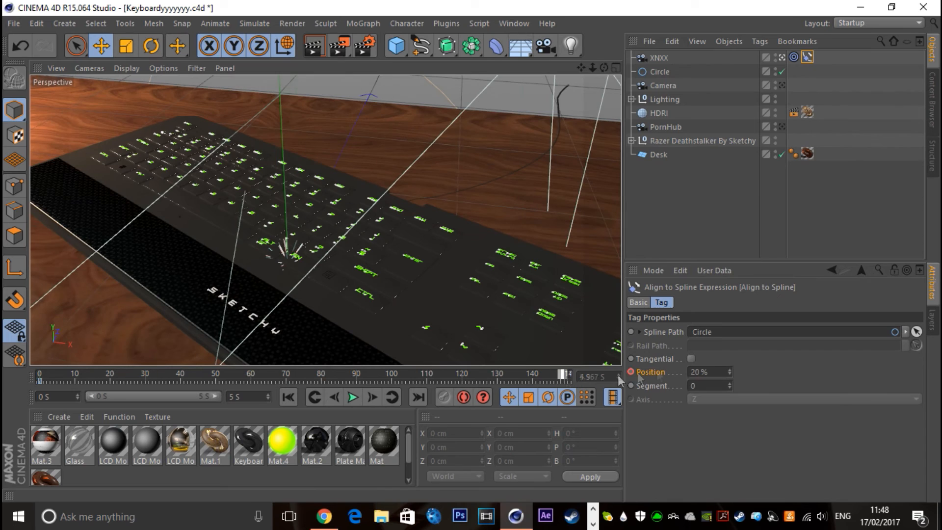
{"action": "left_click", "coordinate": [730, 369]}
{"action": "left_click", "coordinate": [729, 370]}
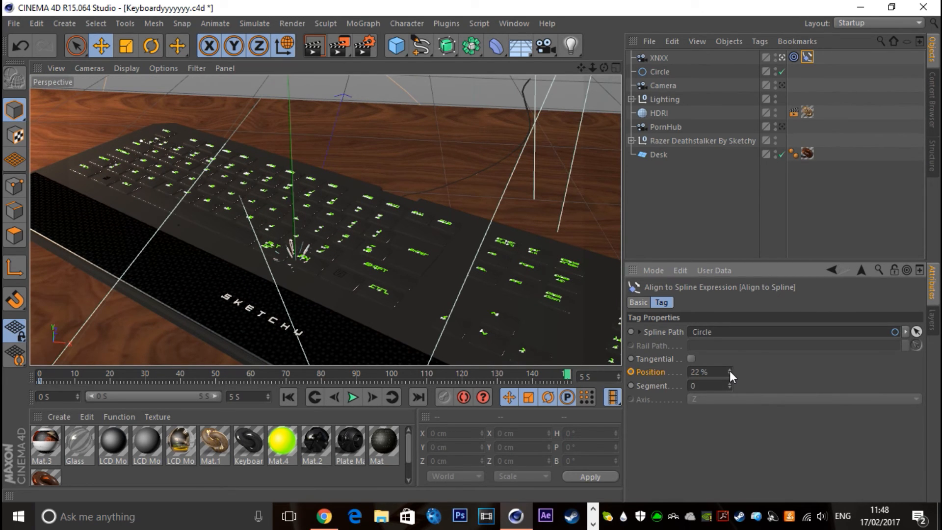
{"action": "left_click", "coordinate": [729, 369]}
{"action": "left_click", "coordinate": [630, 371], "text": "ctrl"}
{"action": "left_click_drag", "start_coordinate": [550, 377], "coordinate": [20, 358]}
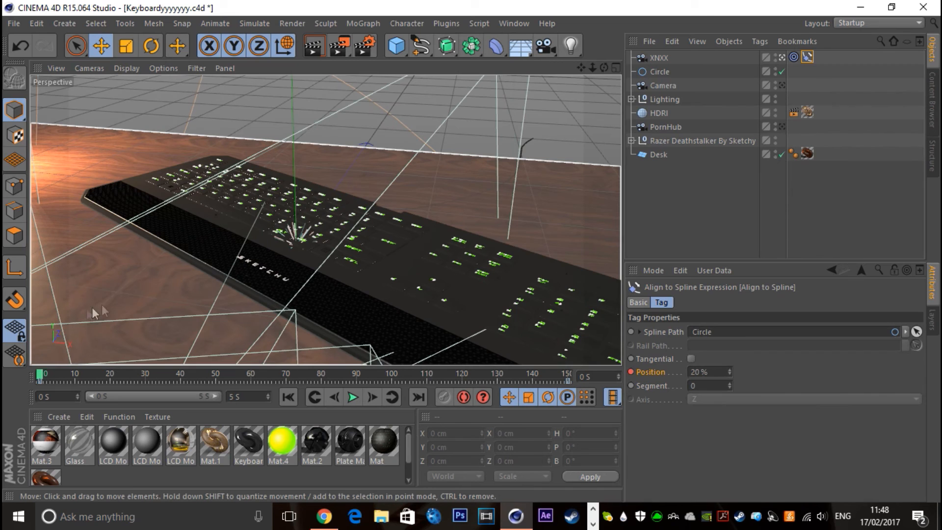
Try drawing freehand splines across the keyboard view and delete them
{"action": "left_click", "coordinate": [415, 39]}
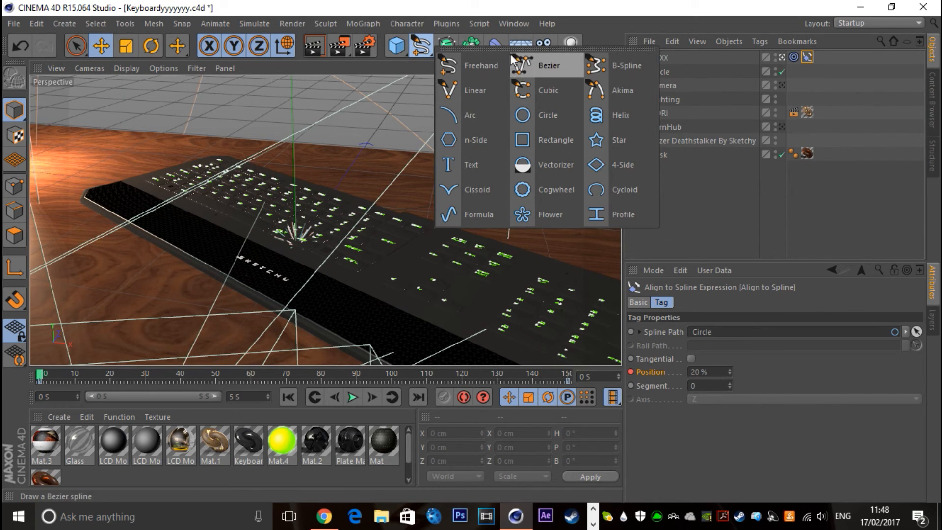
{"action": "left_click", "coordinate": [471, 65]}
{"action": "mouse_move", "coordinate": [176, 277]}
{"action": "left_mouse_down"}
{"action": "mouse_move", "coordinate": [273, 201]}
{"action": "mouse_move", "coordinate": [591, 157]}
{"action": "left_mouse_up"}
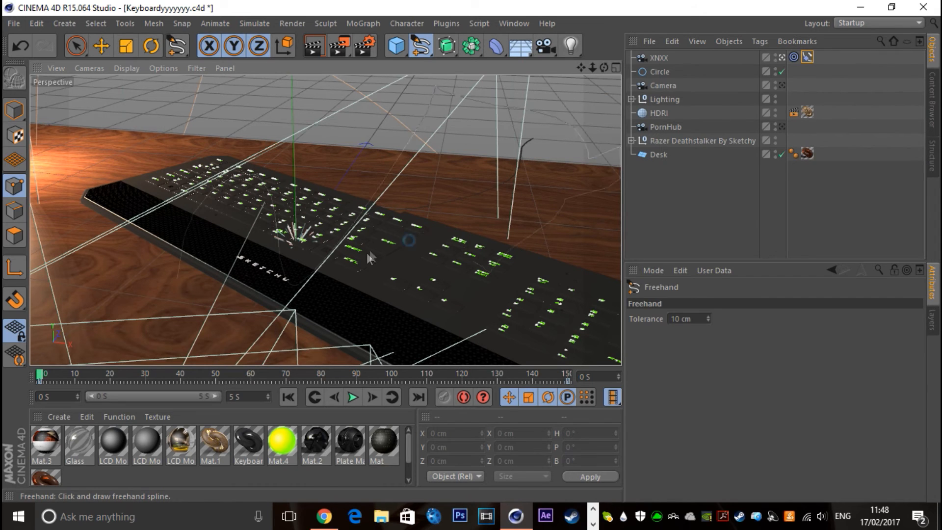
{"action": "left_click_drag", "start_coordinate": [410, 239], "coordinate": [338, 238]}
{"action": "key", "text": "Delete"}
{"action": "left_click", "coordinate": [664, 190]}
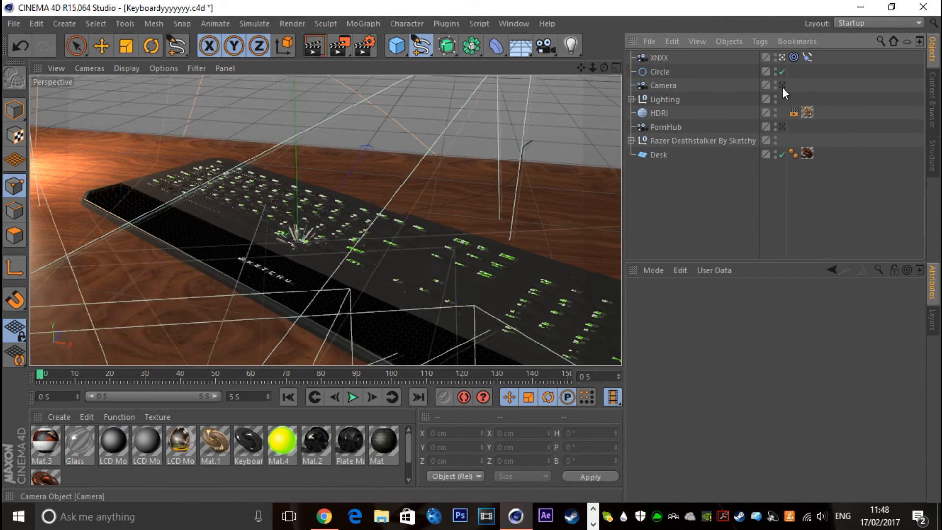
{"action": "left_click", "coordinate": [781, 85]}
{"action": "left_click", "coordinate": [660, 85]}
{"action": "scroll", "coordinate": [325, 220], "scroll_direction": "up", "scroll_amount": 3}
{"action": "left_click_drag", "start_coordinate": [603, 68], "coordinate": [484, 143]}
{"action": "key", "text": "ctrl+z"}
{"action": "left_click", "coordinate": [779, 57]}
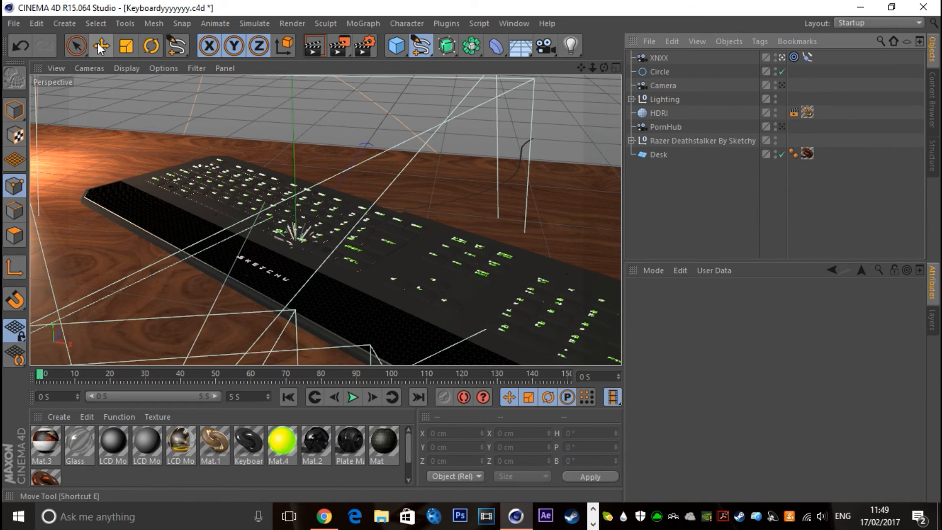
Move the timeline to 0.333 S, switch from point editing to Model mode and render the keyboard view
{"action": "key", "text": "e"}
{"action": "left_click_drag", "start_coordinate": [41, 375], "coordinate": [76, 378]}
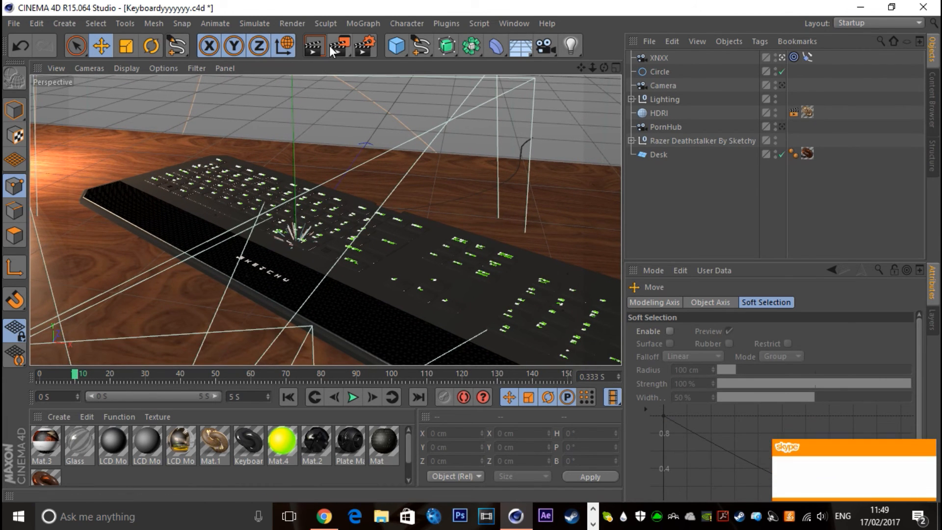
{"action": "left_click", "coordinate": [14, 108]}
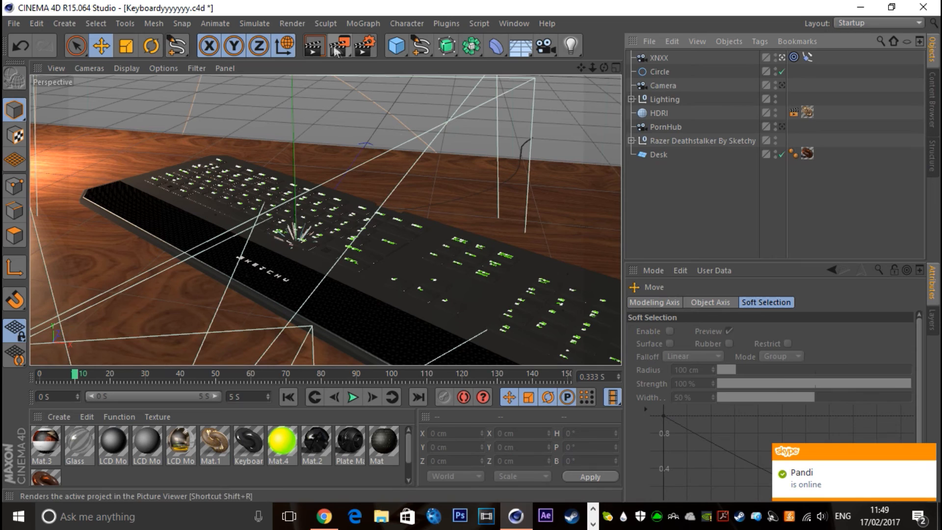
{"action": "left_click", "coordinate": [313, 45]}
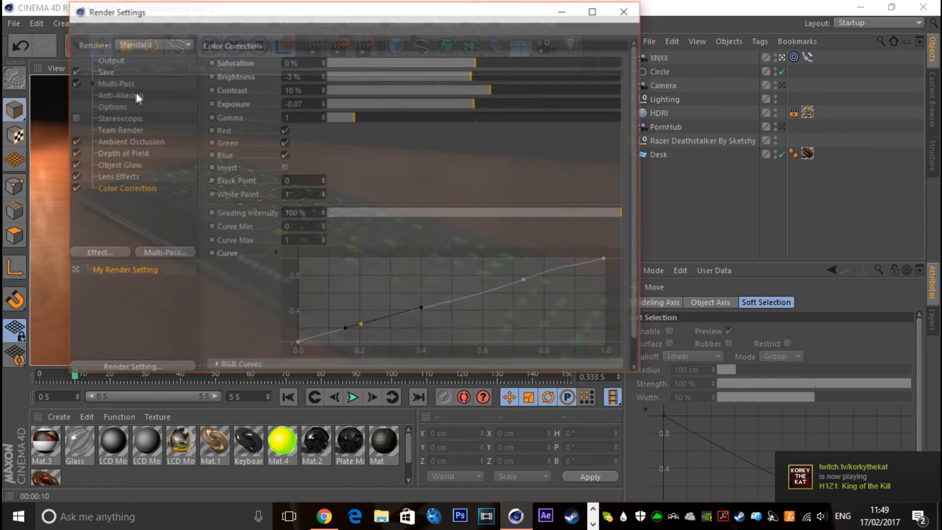
Set the render output resolution to 300 pixels per inch
{"action": "left_click", "coordinate": [365, 46]}
{"action": "left_click", "coordinate": [110, 61]}
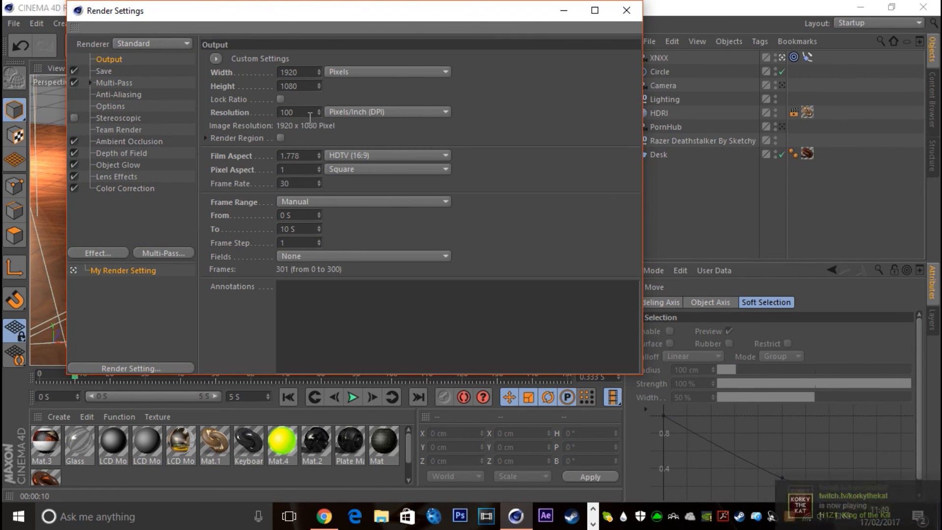
{"action": "left_click_drag", "start_coordinate": [305, 114], "coordinate": [111, 106]}
{"action": "type", "text": "30"}
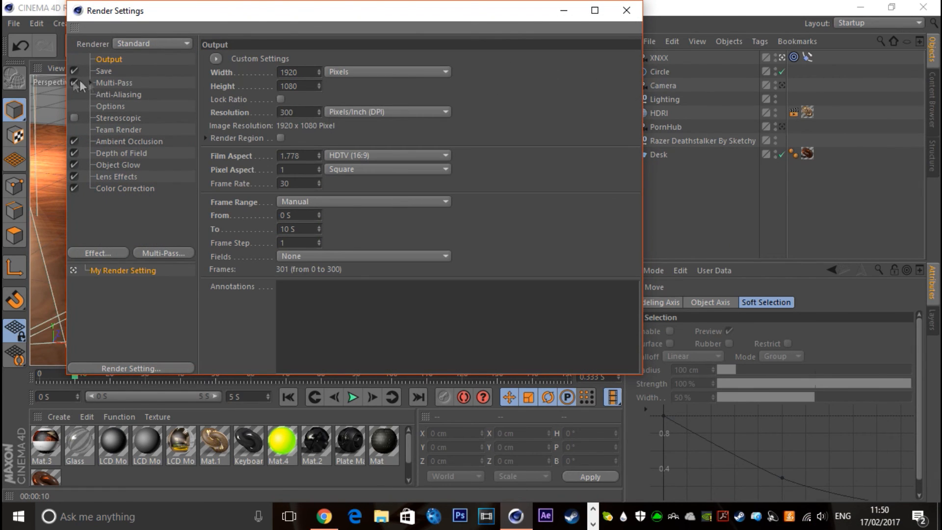
Set the render anti-aliasing to Best, change its maximum level and set the minimum level to 2x2
{"action": "left_click", "coordinate": [118, 94]}
{"action": "left_click", "coordinate": [313, 58]}
{"action": "left_click", "coordinate": [322, 100]}
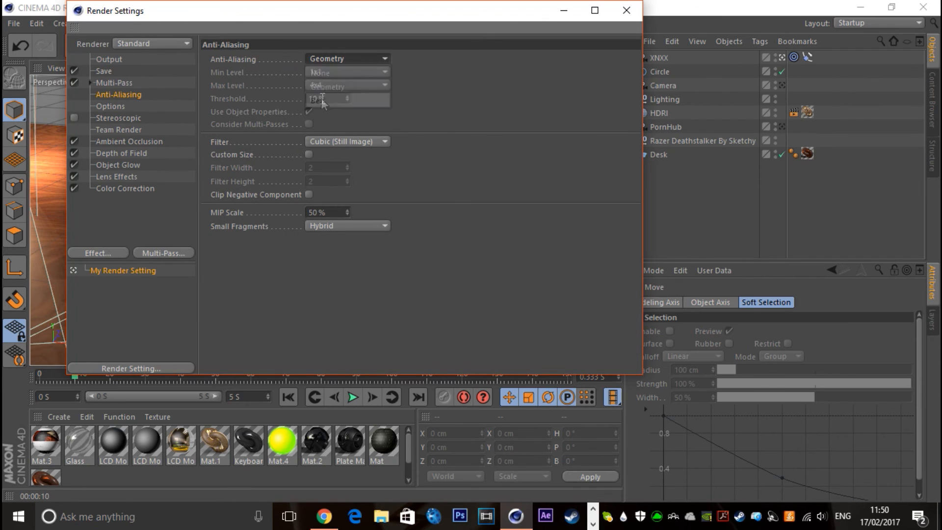
{"action": "left_click", "coordinate": [317, 73]}
{"action": "left_click", "coordinate": [317, 72]}
{"action": "left_click", "coordinate": [319, 85]}
{"action": "left_click", "coordinate": [325, 126]}
{"action": "left_click", "coordinate": [320, 84]}
{"action": "left_click", "coordinate": [325, 112]}
{"action": "left_click", "coordinate": [314, 71]}
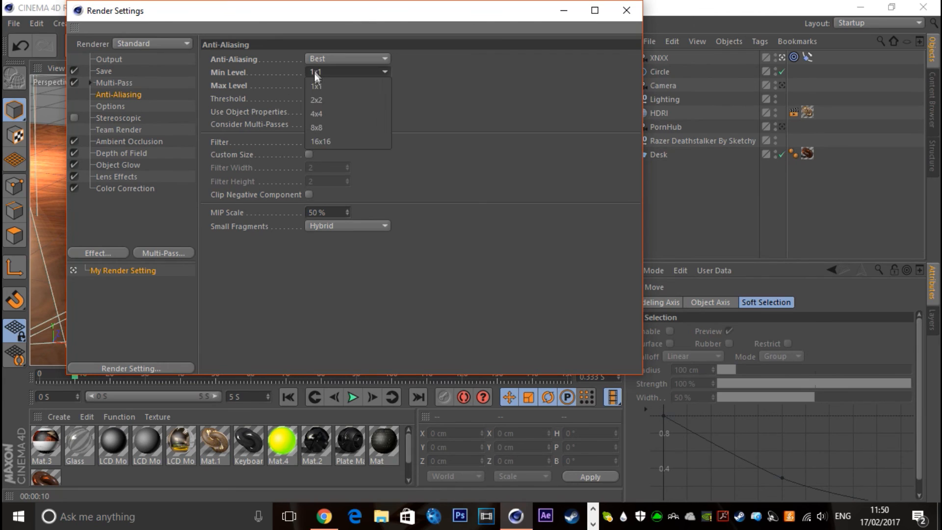
{"action": "left_click", "coordinate": [325, 99]}
Change the maximum ray length of the Ambient Occlusion render effect
{"action": "left_click", "coordinate": [118, 142]}
{"action": "double_click", "coordinate": [314, 136]}
{"action": "type", "text": "5500"}
{"action": "key", "text": "Return"}
{"action": "type", "text": "5"}
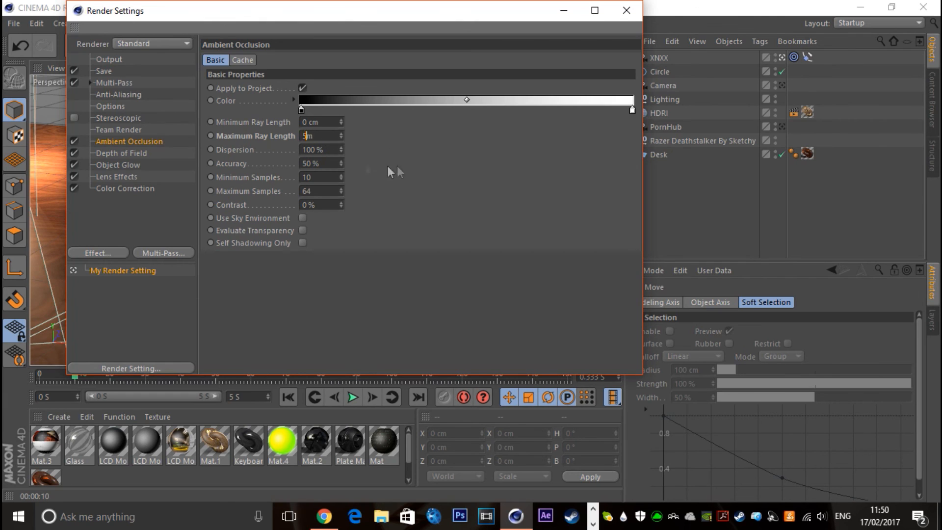
{"action": "type", "text": "500 c"}
{"action": "key", "text": "Return"}
Add Global Illumination to the render effects with Irradiance Cache (Legacy) as the primary method
{"action": "right_click", "coordinate": [120, 206]}
{"action": "left_click", "coordinate": [182, 300]}
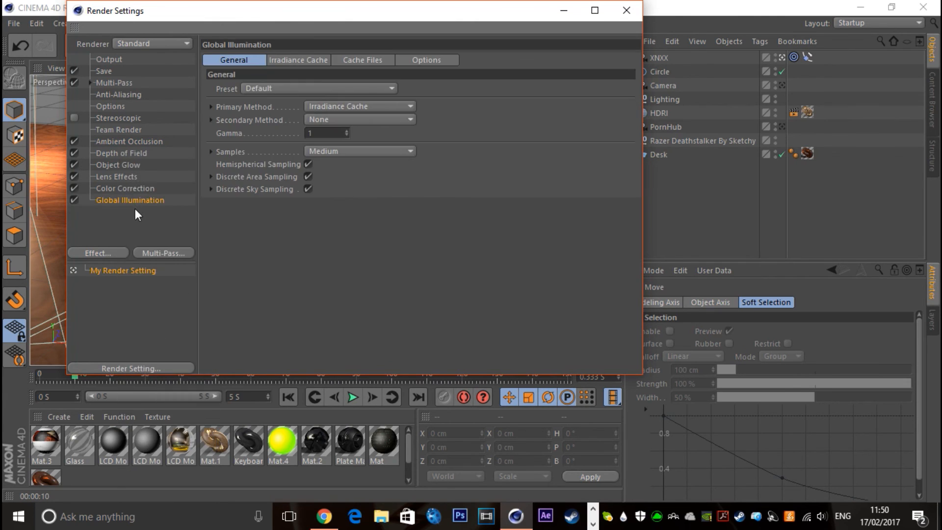
{"action": "left_click", "coordinate": [334, 108]}
{"action": "left_click", "coordinate": [358, 149]}
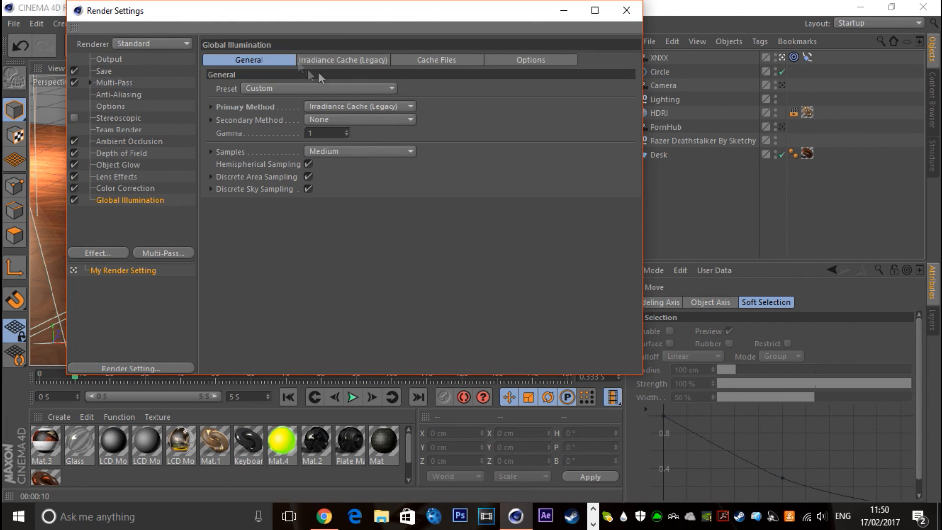
Set the legacy irradiance cache's record density to High and smoothing to Heavy, and close the render settings
{"action": "left_click", "coordinate": [318, 60]}
{"action": "left_click", "coordinate": [319, 90]}
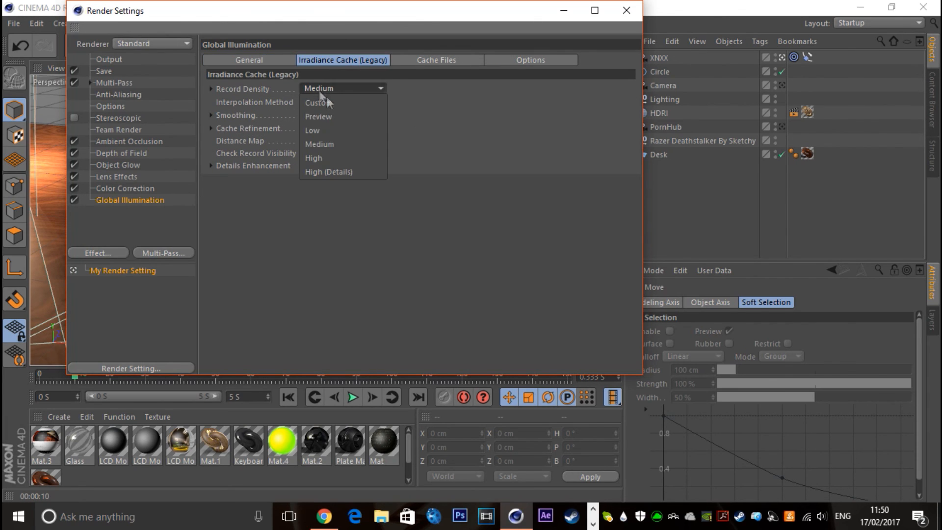
{"action": "left_click", "coordinate": [343, 155]}
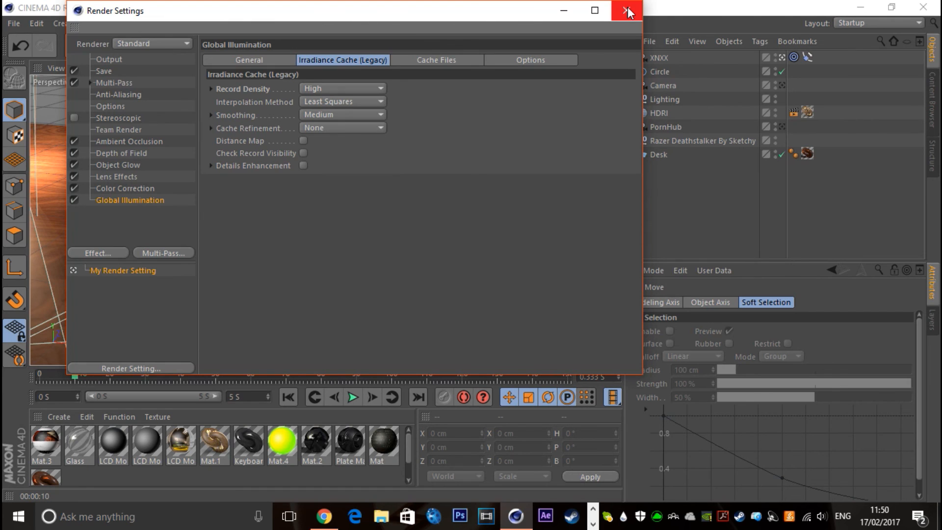
{"action": "left_click", "coordinate": [340, 114]}
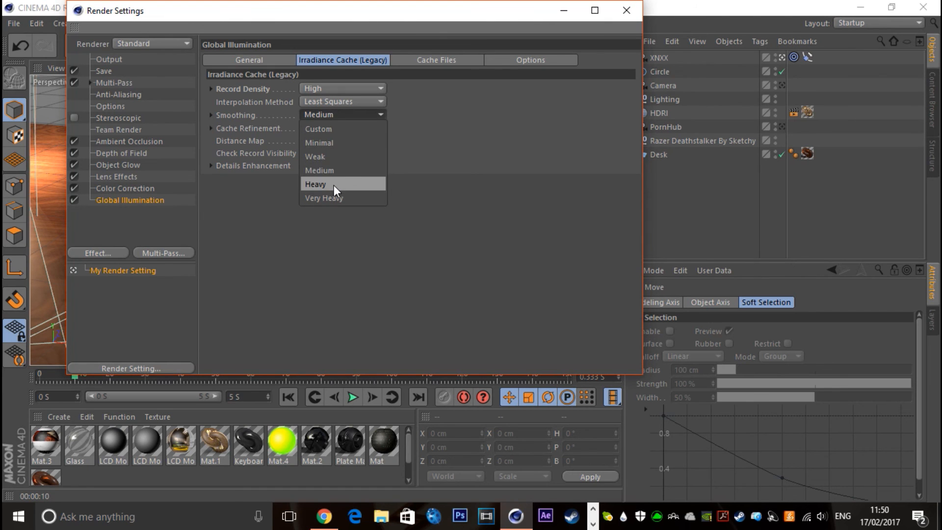
{"action": "left_click", "coordinate": [334, 185]}
{"action": "left_click", "coordinate": [627, 10]}
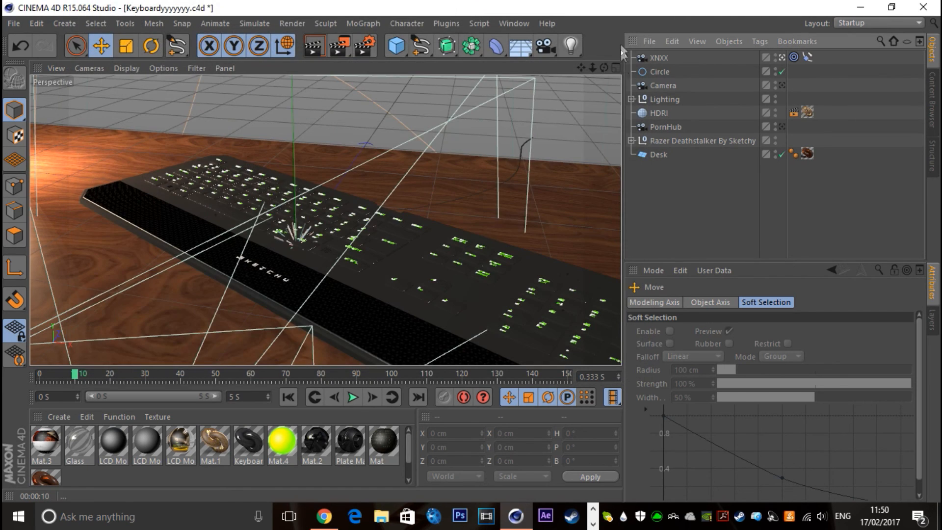
Save the project and render the keyboard view with the new render settings
{"action": "key", "text": "ctrl+s"}
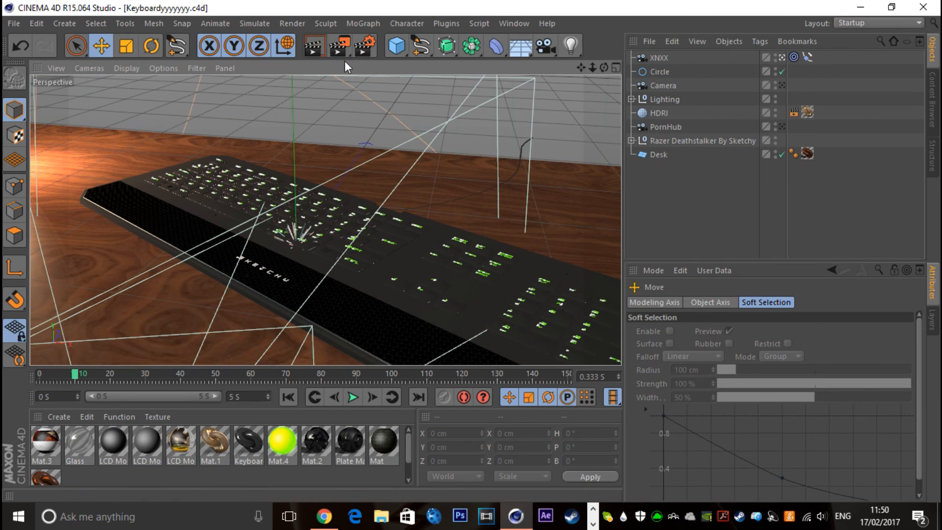
{"action": "left_click", "coordinate": [313, 47]}
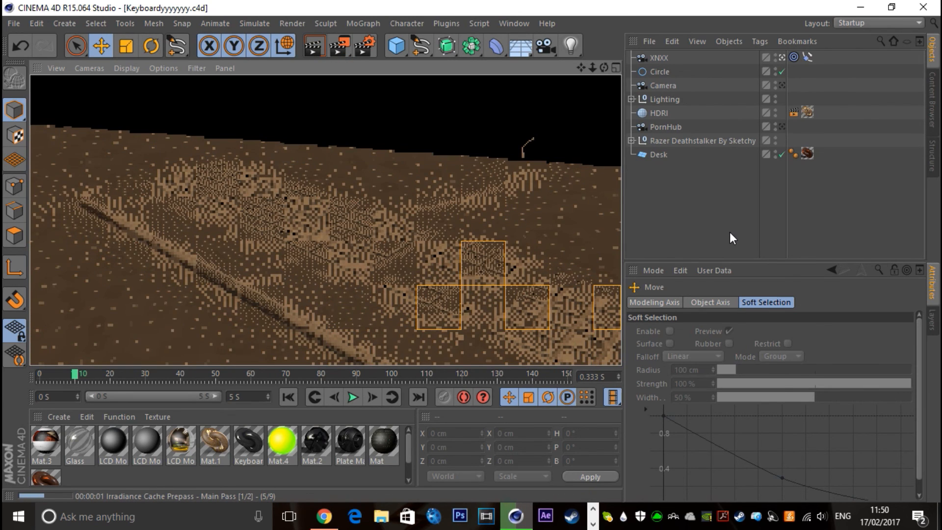